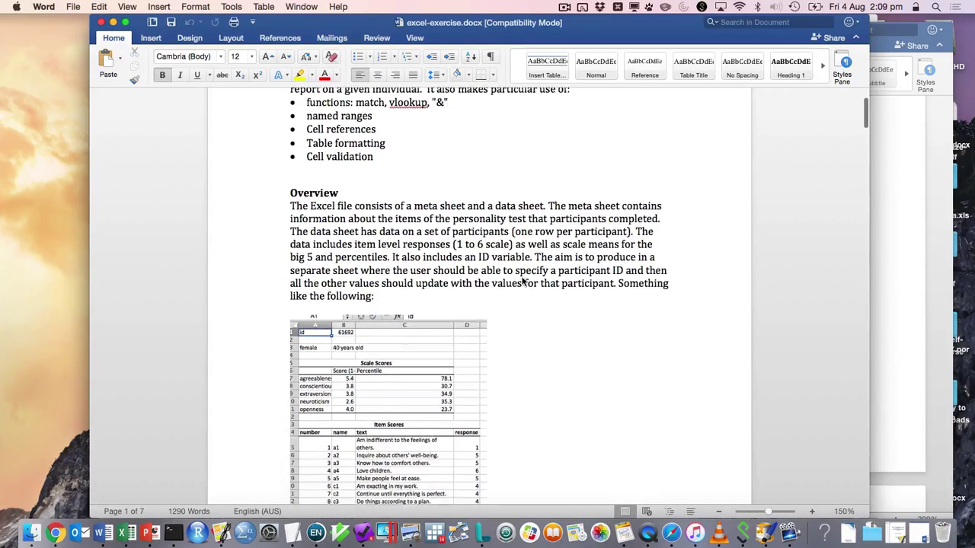
scroll(523, 281, down, 4)
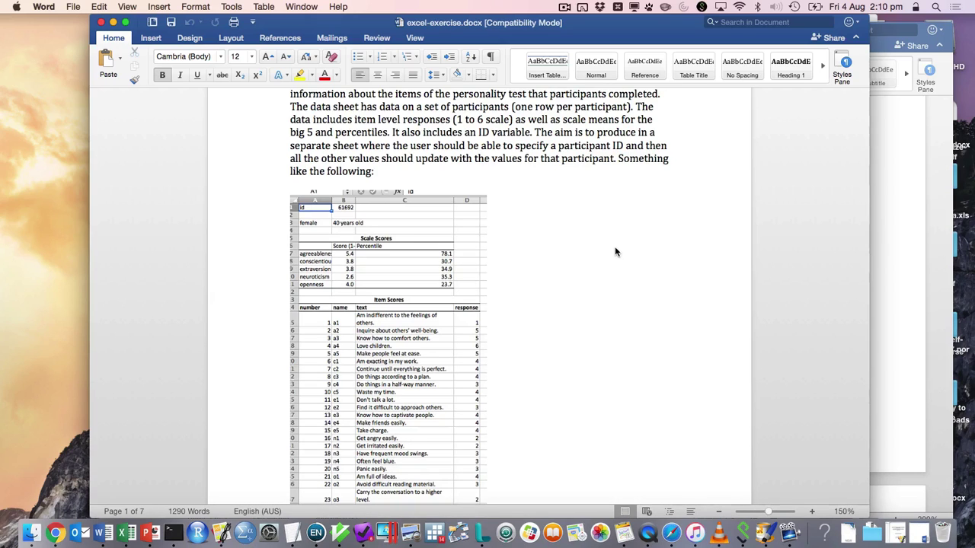
Step: Read the exercise brief in excel-exercise.docx, then bring the raw-materials Finder window forward
scroll(609, 289, down, 10)
scroll(609, 289, down, 4)
key(super+Tab)
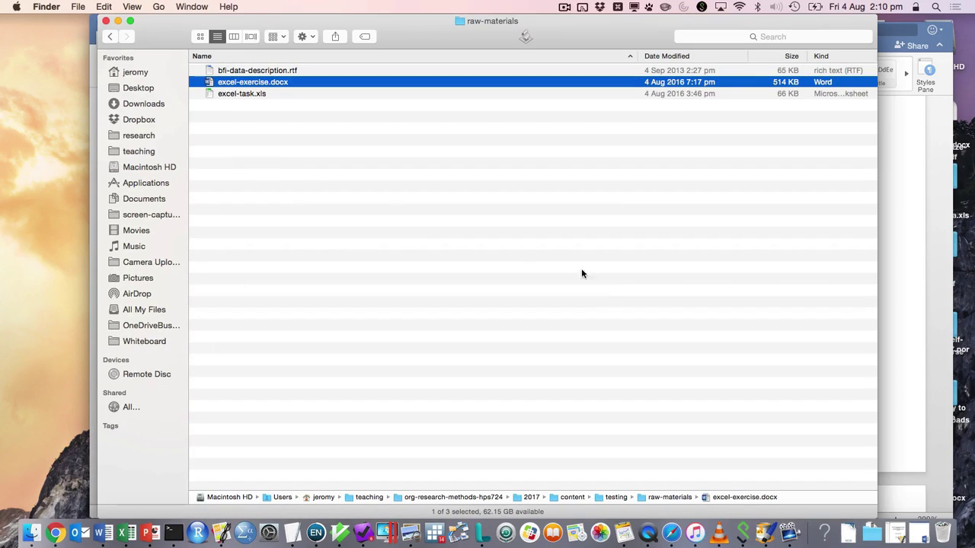
Step: Read bfi-data-description.rtf, close it, and open excel-task.xls from raw-materials
double_click(285, 71)
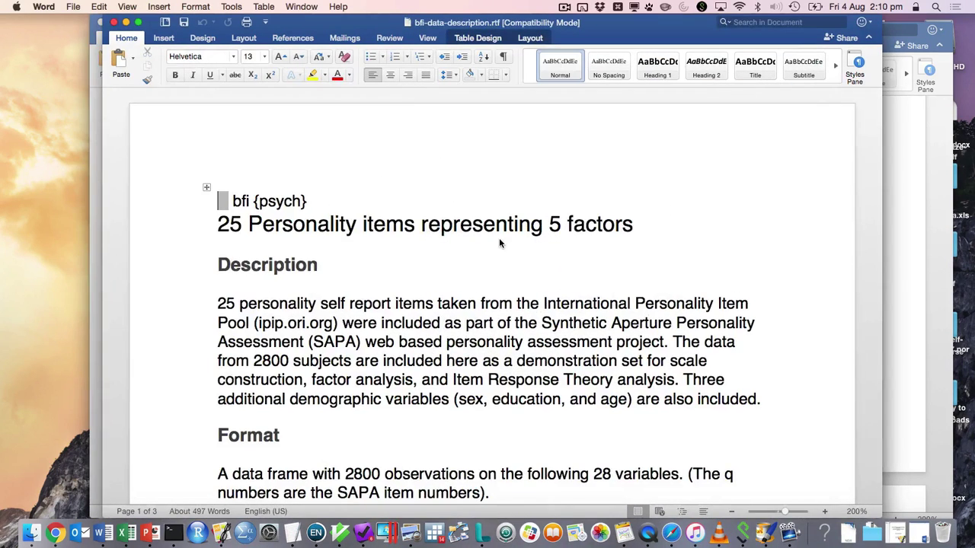
scroll(501, 244, down, 15)
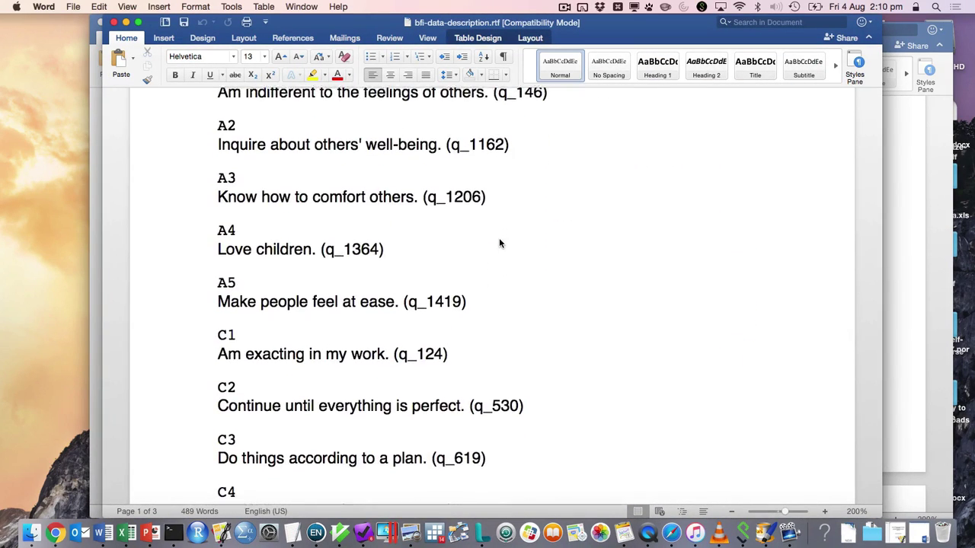
scroll(500, 243, down, 15)
scroll(500, 244, down, 15)
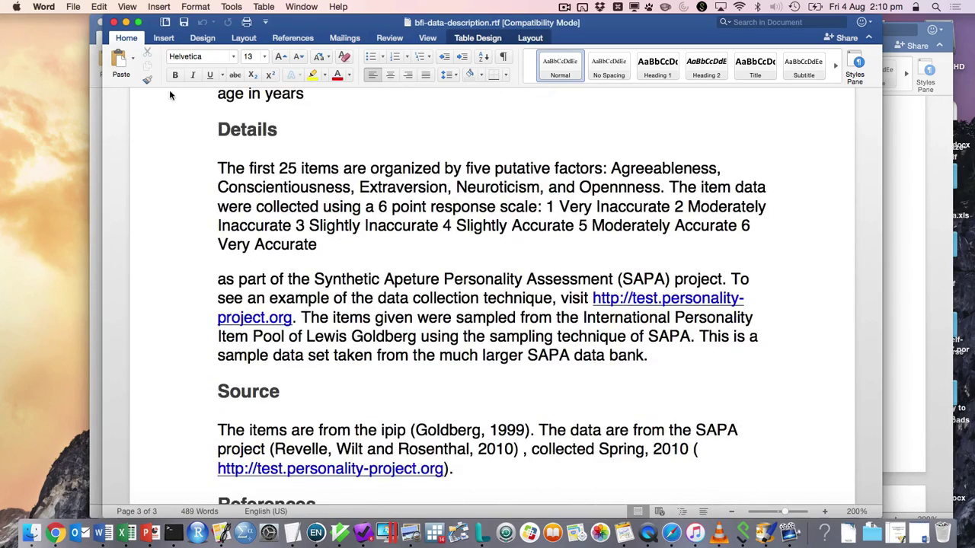
click(114, 22)
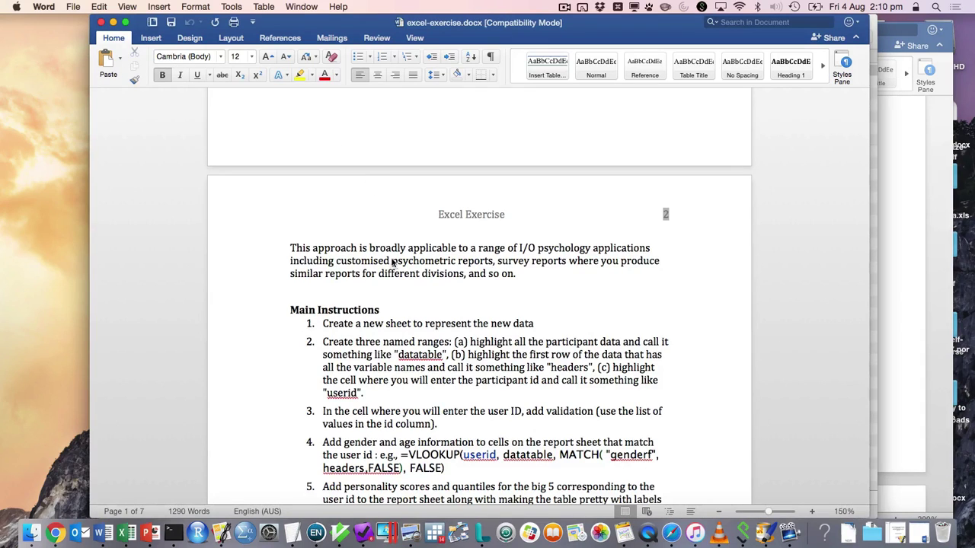
key(super+Tab)
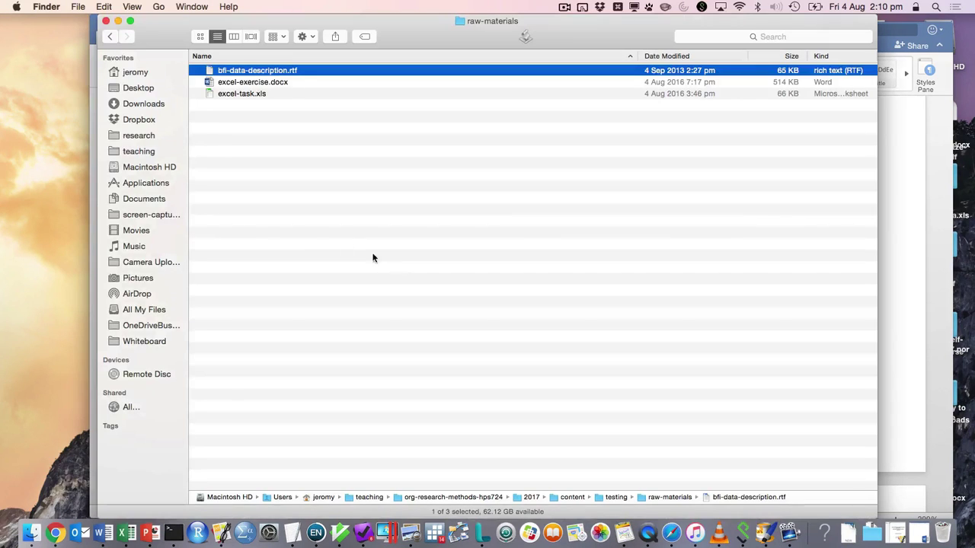
double_click(259, 94)
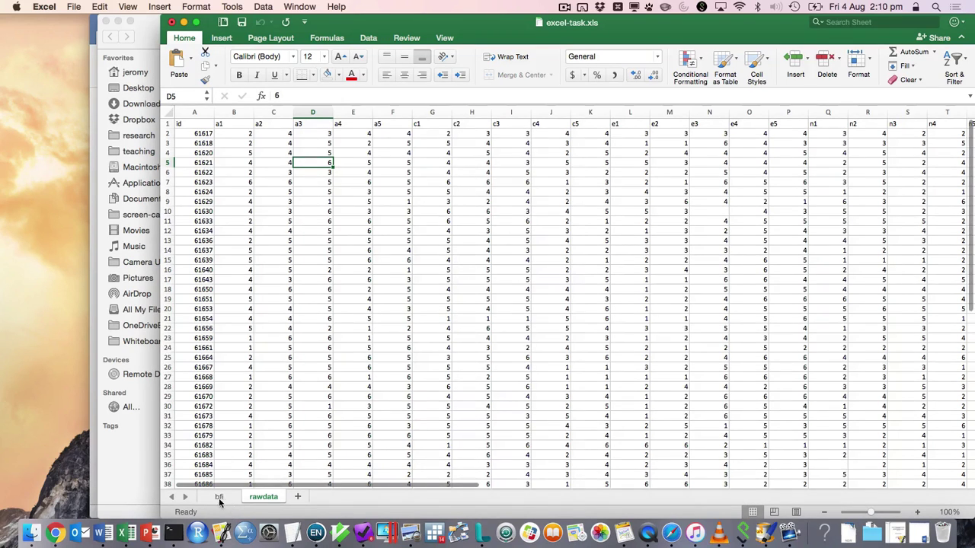
click(217, 498)
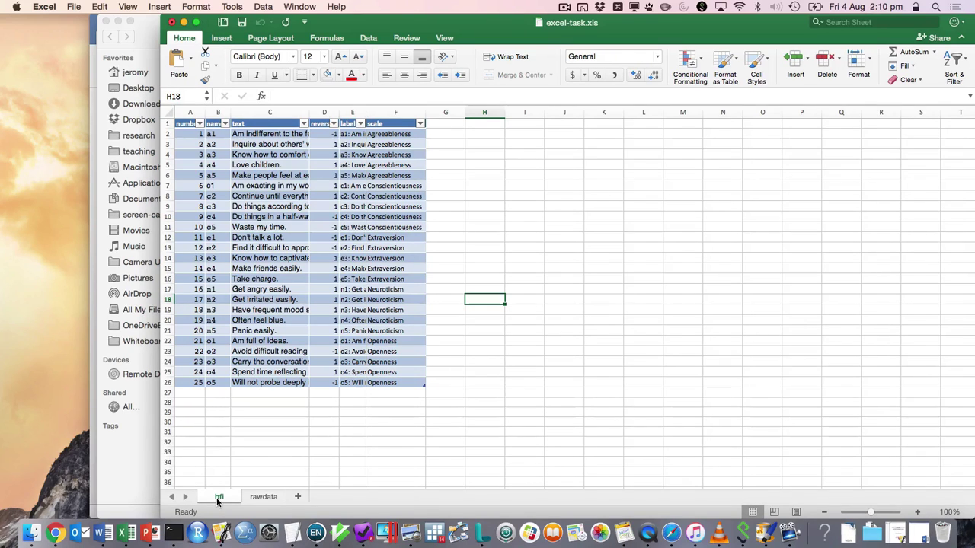
click(264, 497)
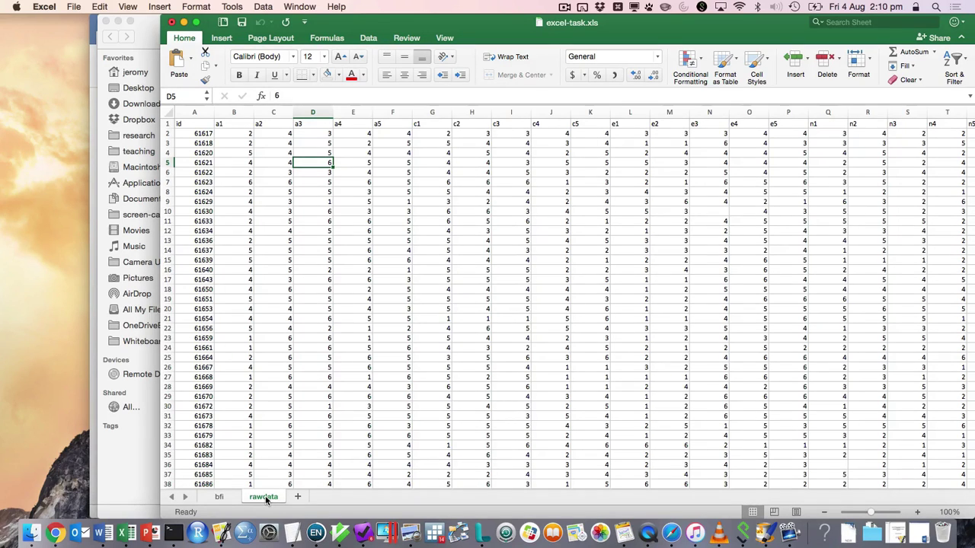
key(Up)
key(Up)
key(Up)
key(Up)
key(Home)
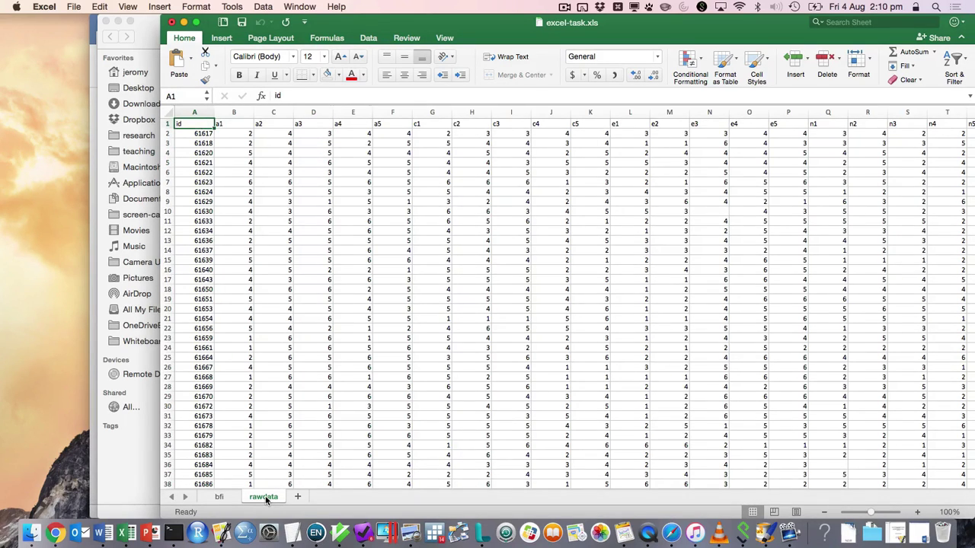
key(super+Right)
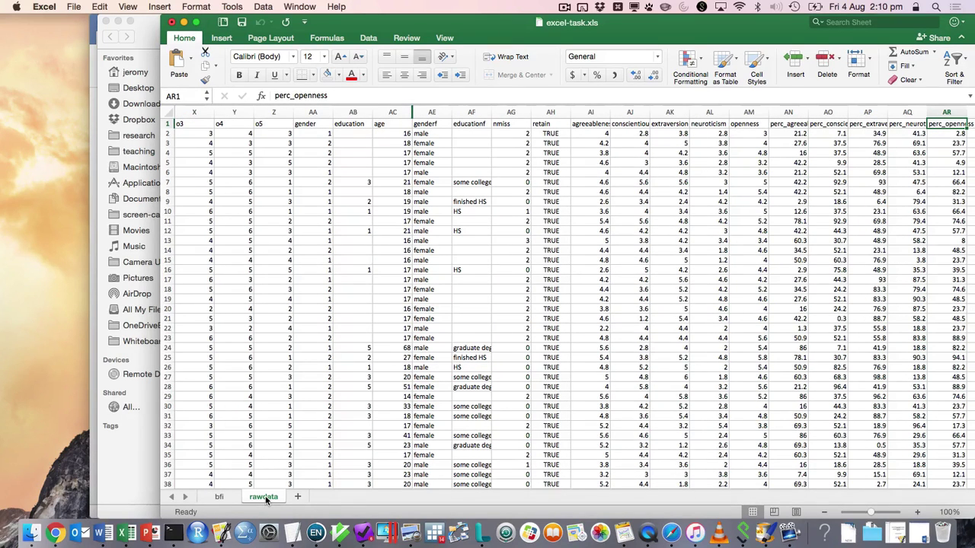
key(Left)
key(Left)
key(Left)
key(Left)
key(Left)
key(Left)
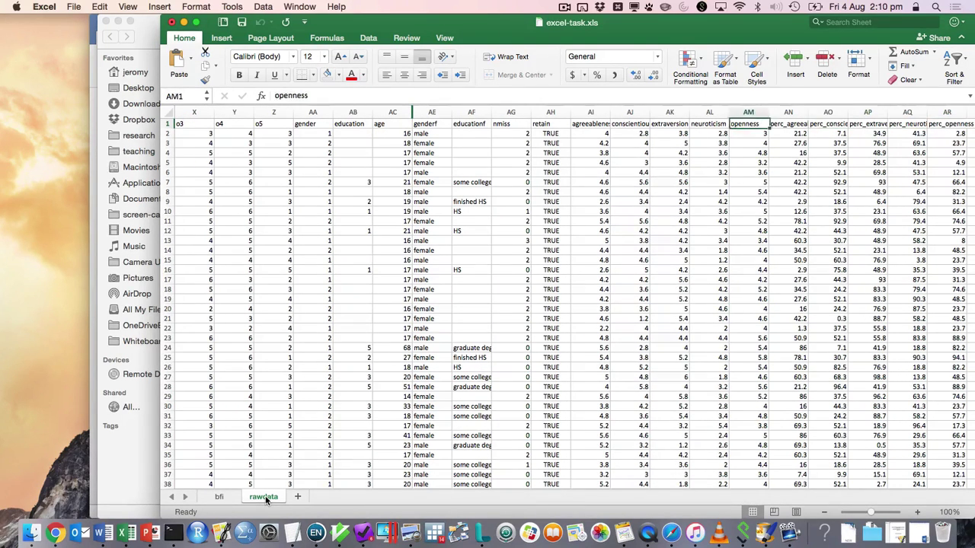
key(Left)
key(Left)
key(Left)
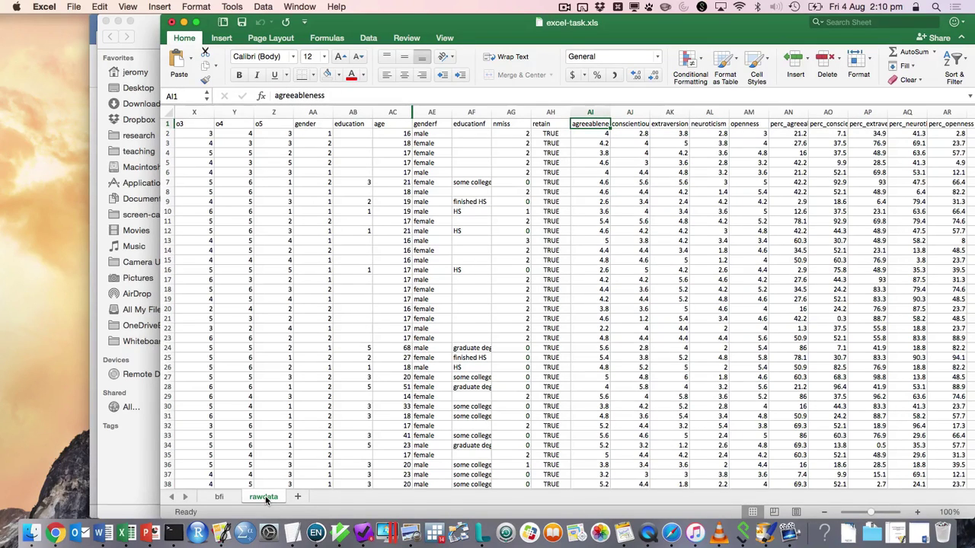
key(Down)
key(Right)
key(Right)
key(Right)
key(Right)
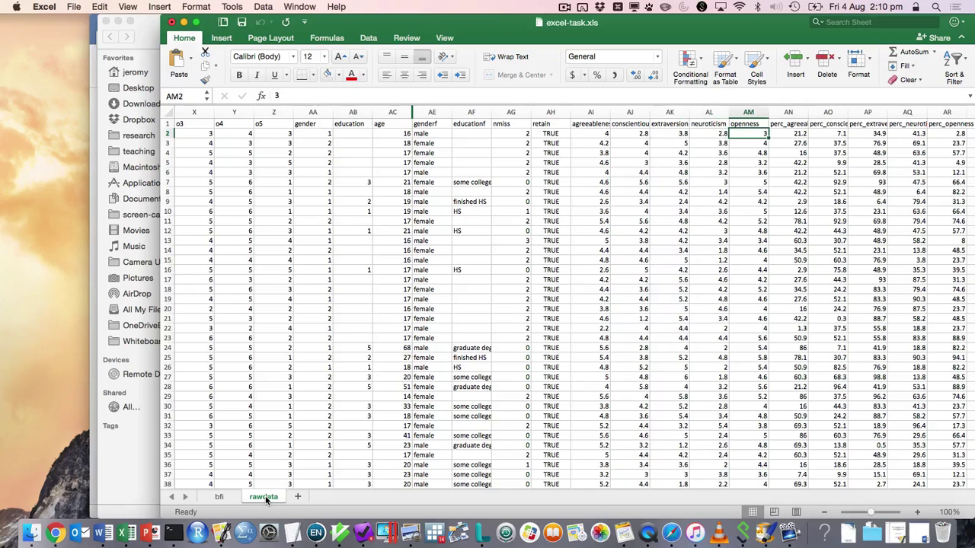
key(Right)
key(Up)
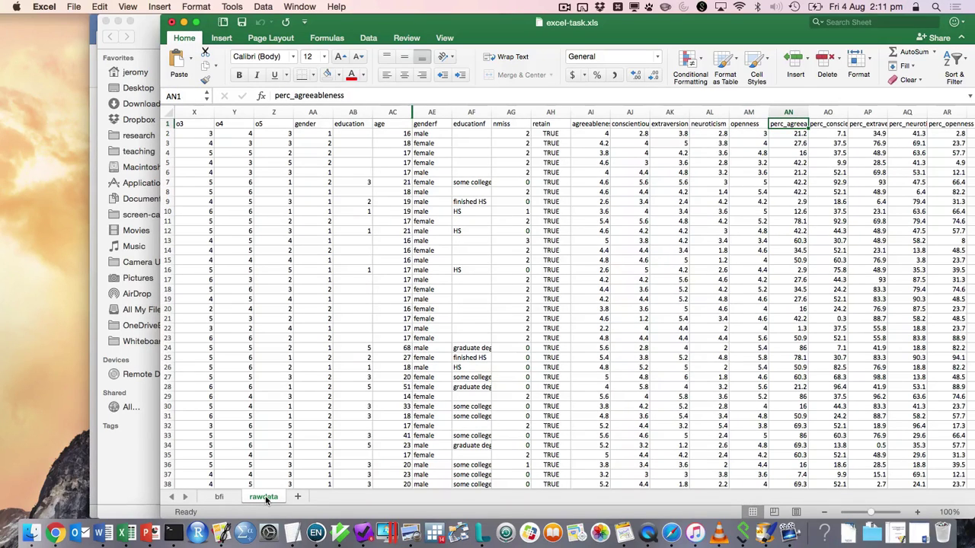
key(Right)
key(Right)
key(Right)
key(Right)
key(Right)
key(Right)
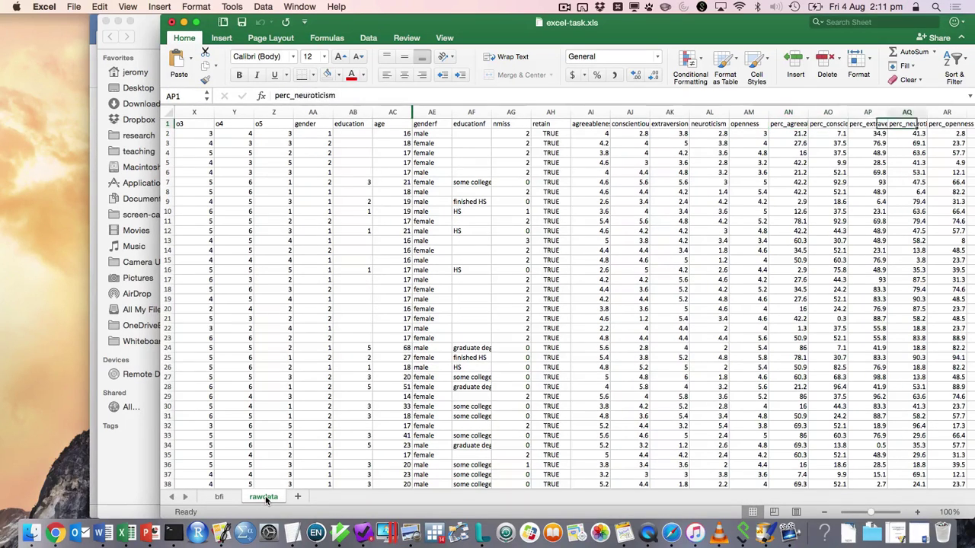
key(Left)
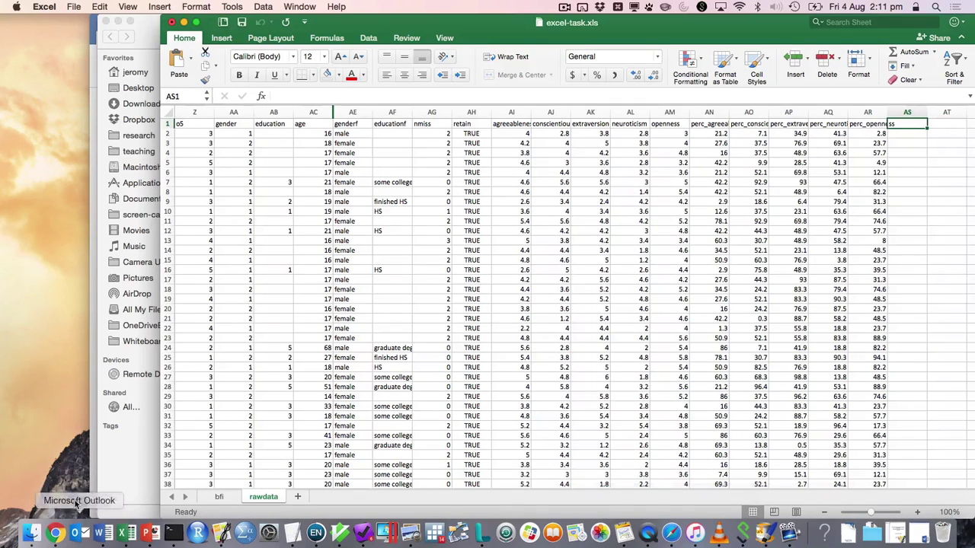
click(519, 134)
key(Right)
key(Right)
key(Right)
key(Right)
key(Right)
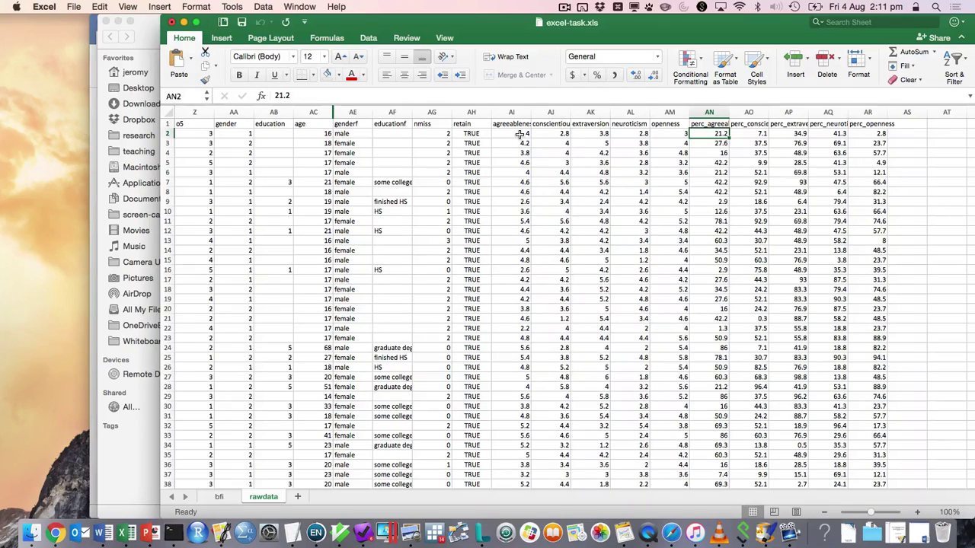
key(Right)
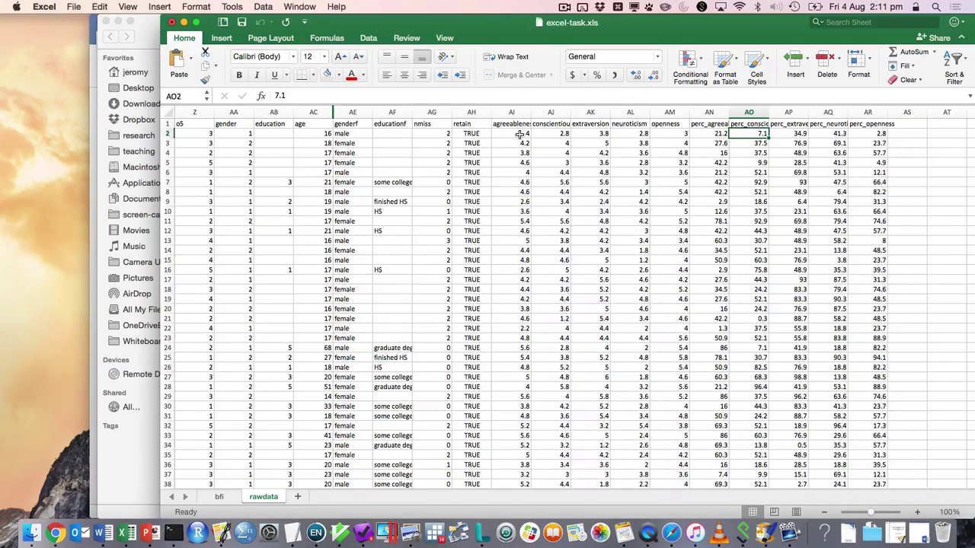
click(876, 515)
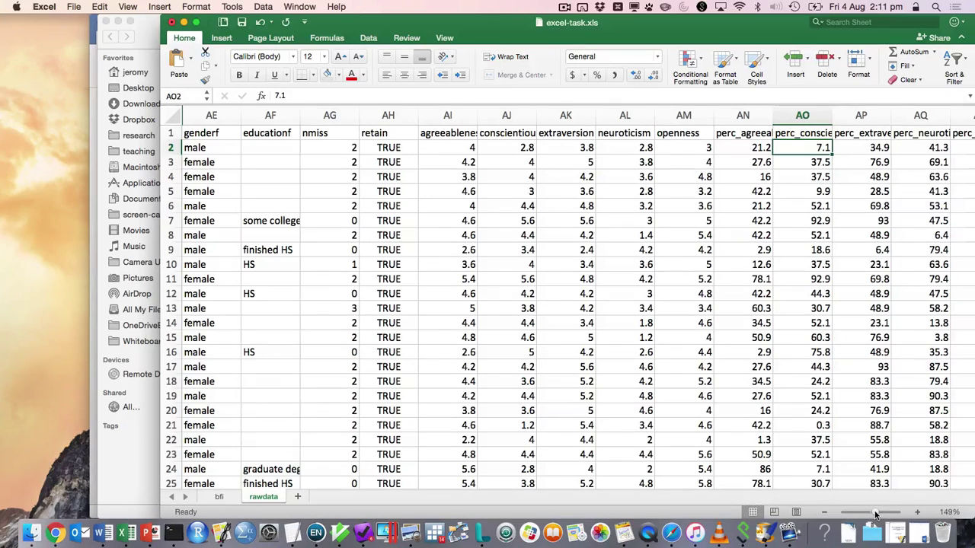
key(Right)
key(Right)
key(Right)
key(Right)
key(Right)
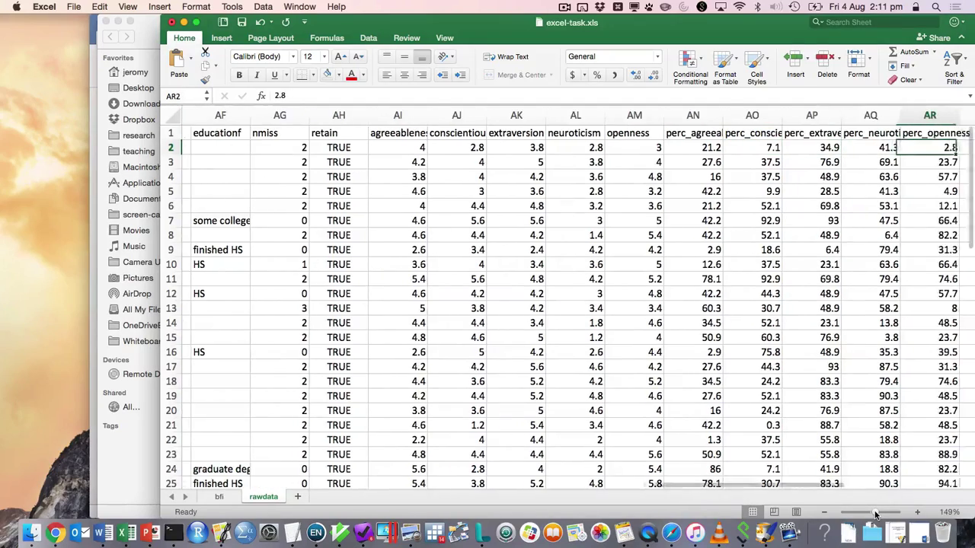
key(Left)
text(=)
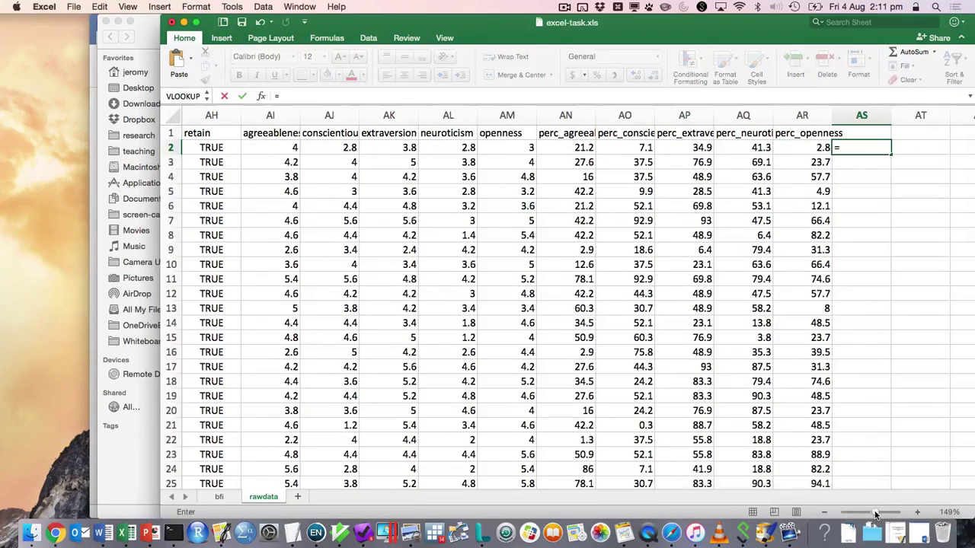
key(Left)
key(Left)
key(Left)
key(Left)
key(Left)
key(Left)
key(Left)
key(Left)
key(Left)
key(Left)
key(Left)
key(Left)
key(Left)
key(Left)
key(Left)
key(Left)
key(Left)
key(Left)
key(Left)
key(Left)
key(Left)
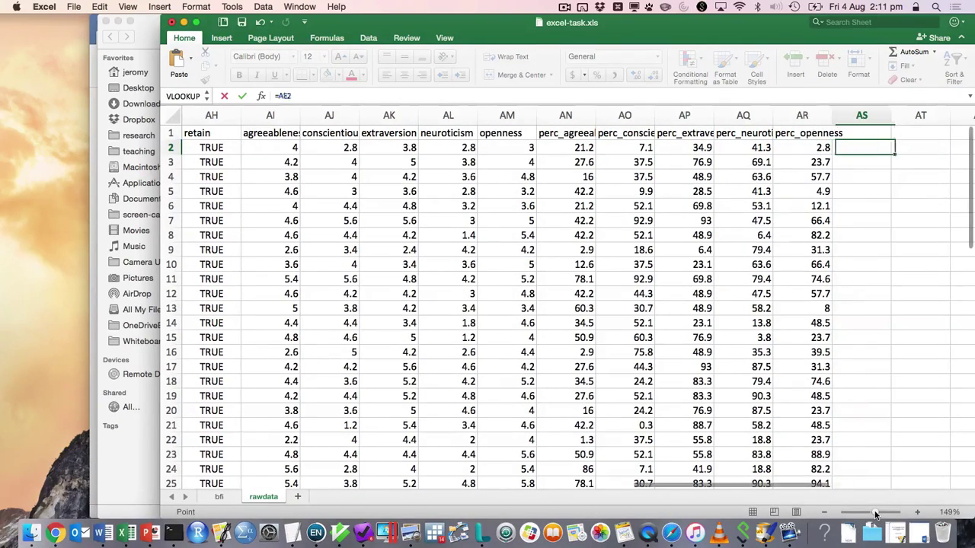
key(Right)
key(Right)
key(Right)
key(Right)
key(Right)
key(Right)
key(Right)
key(Right)
key(Right)
key(Right)
key(Right)
key(Right)
key(Right)
key(Right)
key(Right)
key(Right)
key(Right)
key(Right)
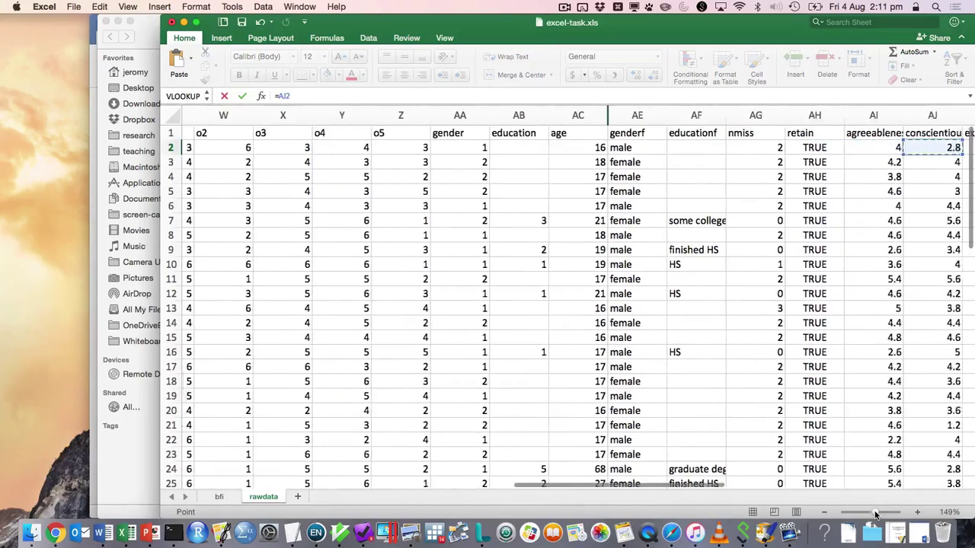
key(Right)
key(Right)
key(Right)
key(Right)
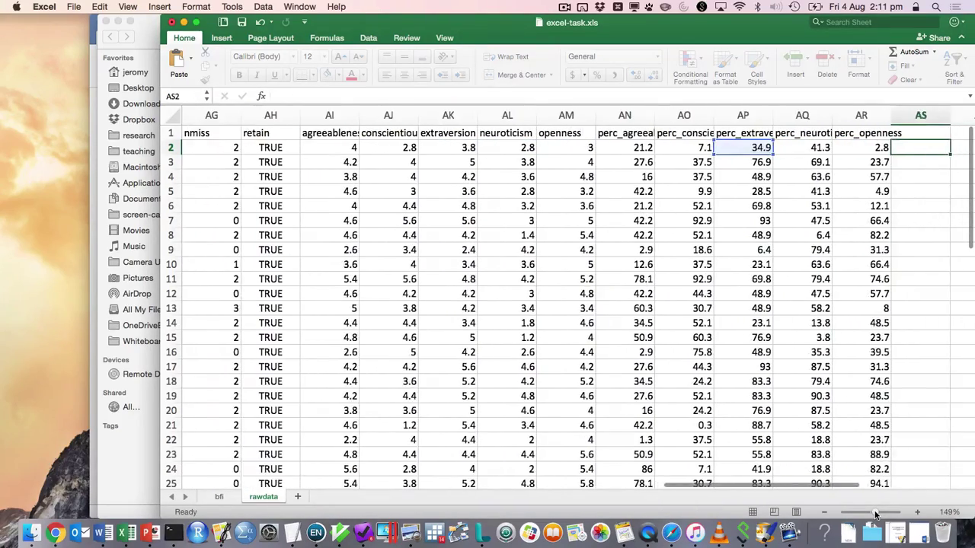
key(Escape)
key(Left)
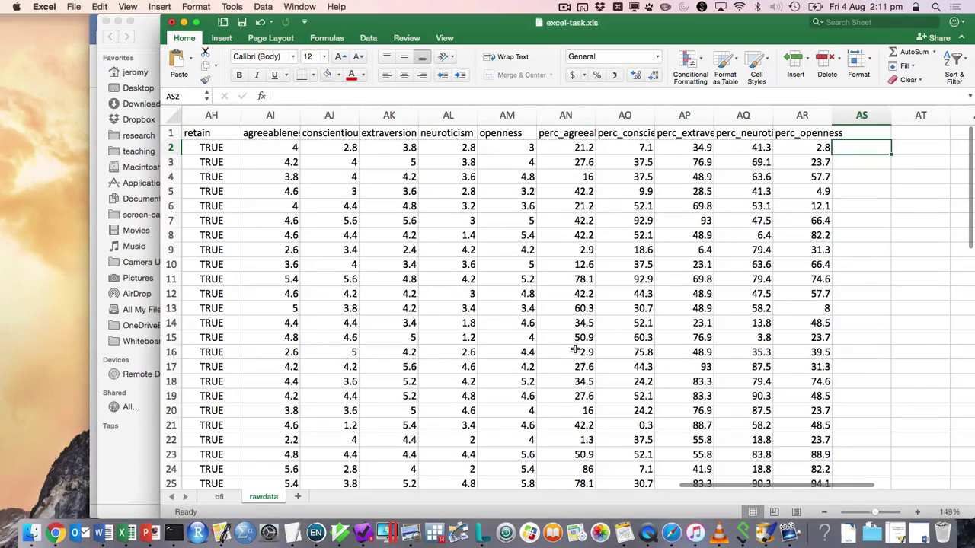
scroll(575, 349, left, 15)
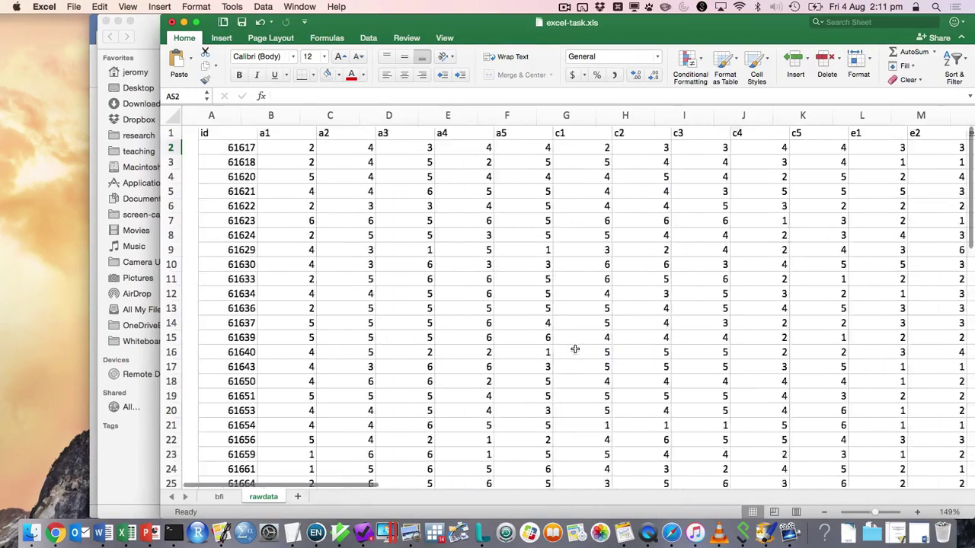
click(235, 148)
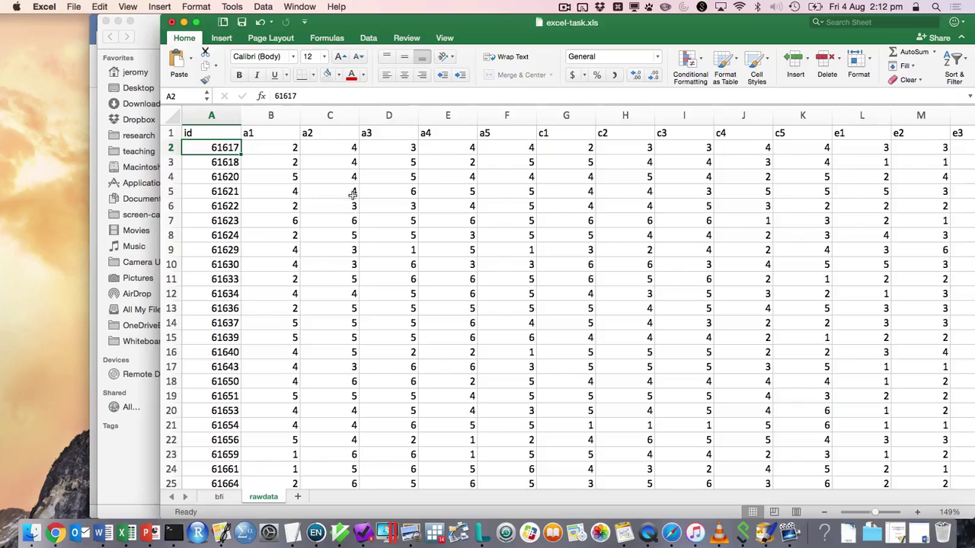
Step: Add a new worksheet named profile and zoom it to 120%
click(297, 497)
double_click(301, 497)
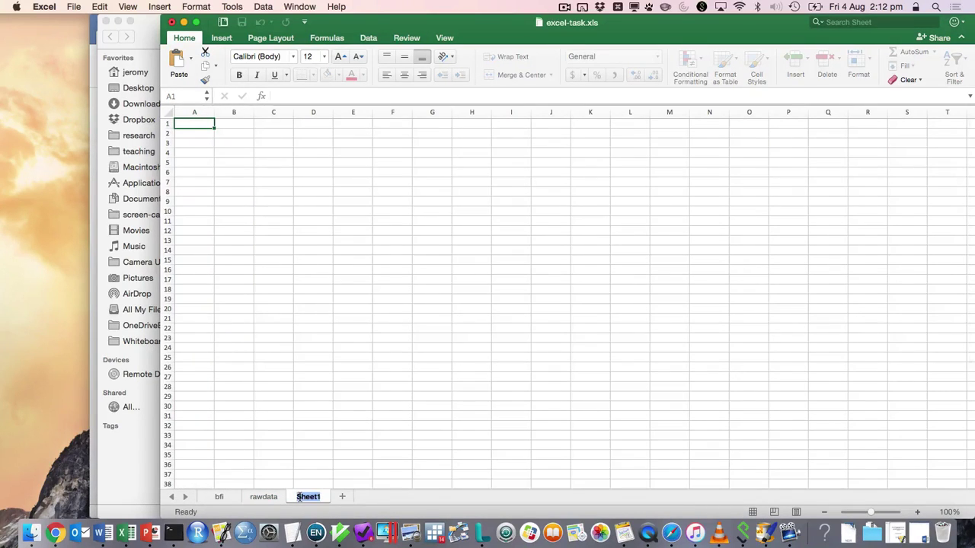
text(profile)
key(Return)
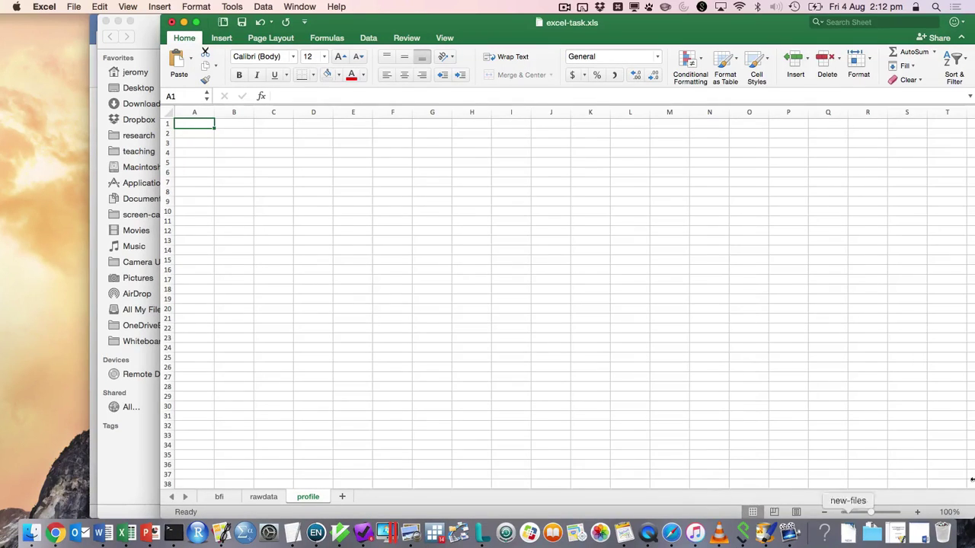
click(917, 512)
click(917, 512)
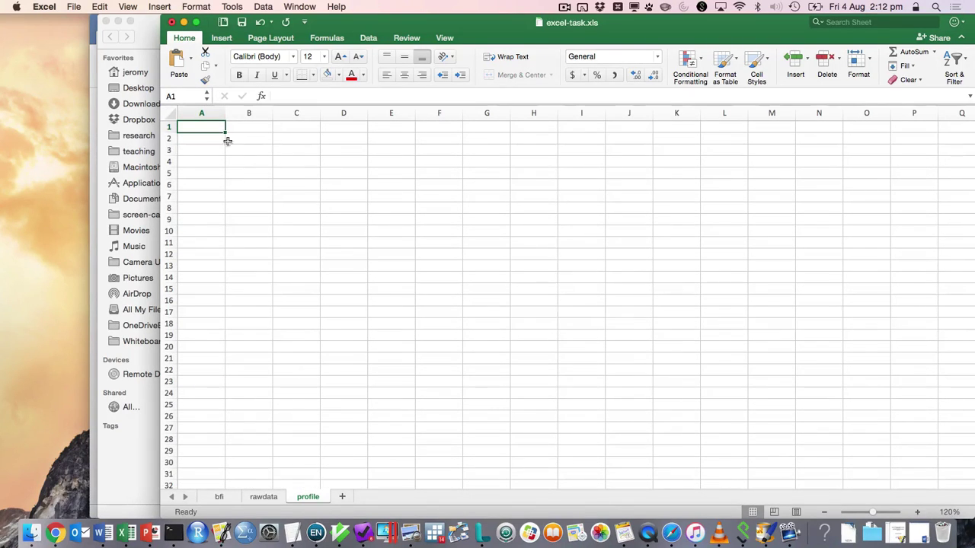
Step: Label A1 'userid' and define cell B1 as the name userid
text(userid)
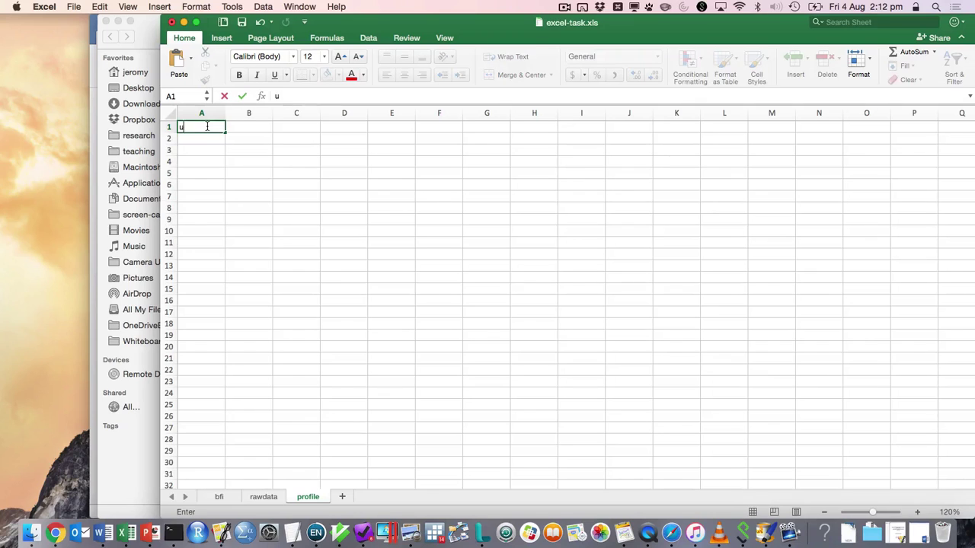
key(Tab)
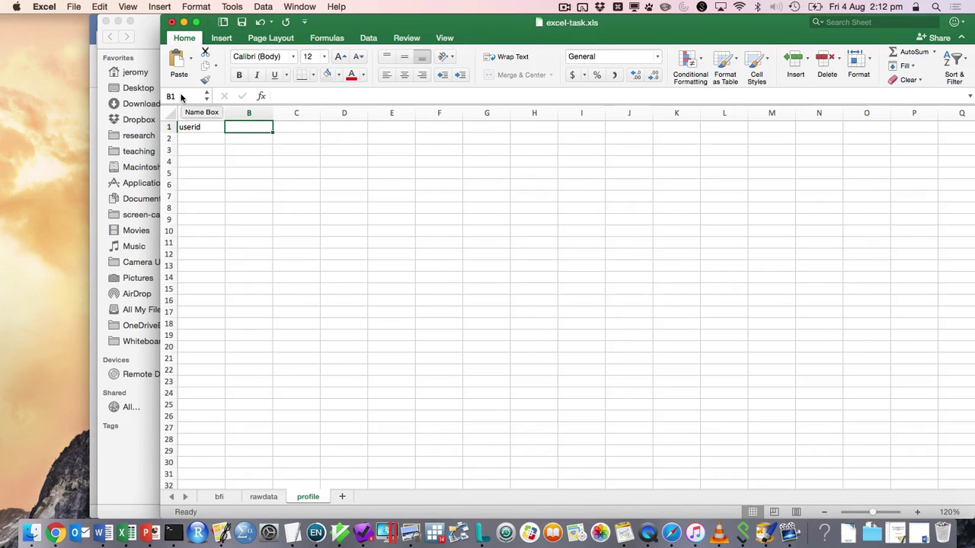
click(181, 96)
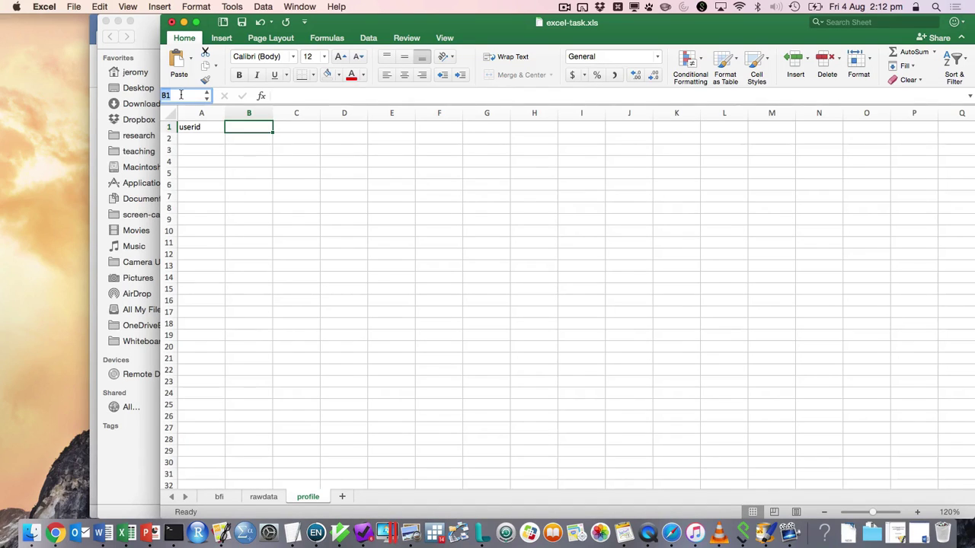
text(user)
key(Return)
Step: Test the name by entering asdf in B1 and =userid in B5
key(Return)
key(Up)
text(asdf)
key(Return)
key(Down)
key(Down)
key(Down)
text(=user)
key(Return)
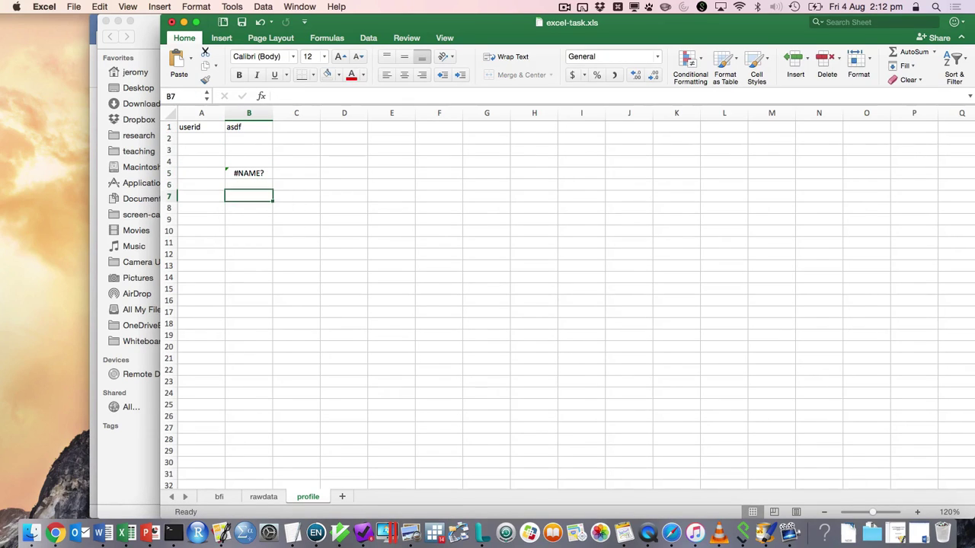
key(Up)
text(=user)
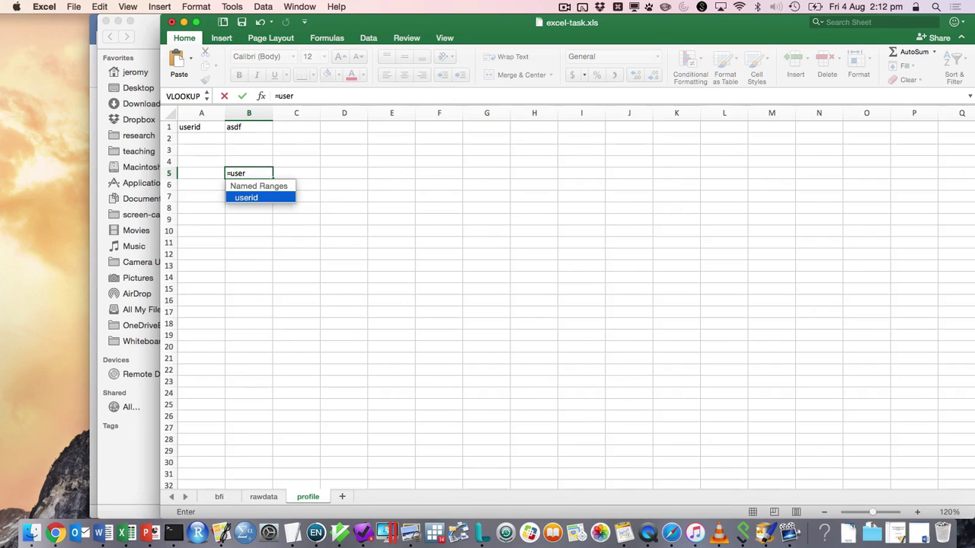
key(Tab)
key(Return)
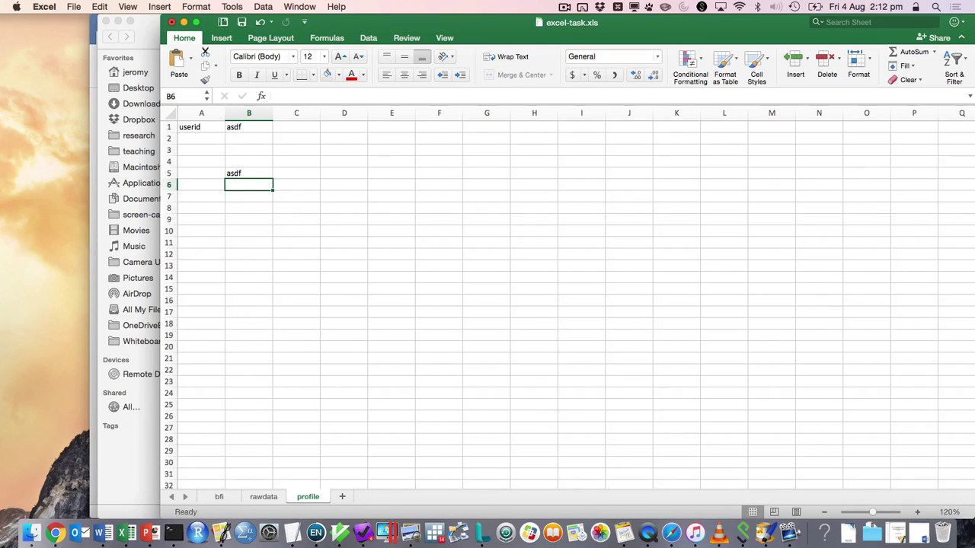
Step: Clear the test entries from B5 and B1
key(Up)
key(Up)
key(Up)
key(Up)
key(Up)
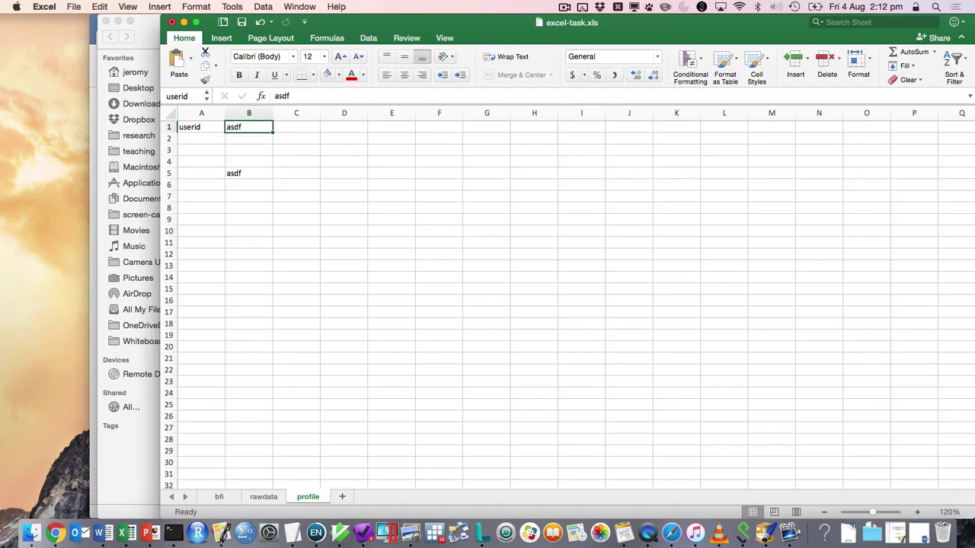
key(shift+space)
key(Down)
key(Down)
key(Down)
key(Down)
key(BackSpace)
key(Up)
key(Up)
key(Up)
key(Up)
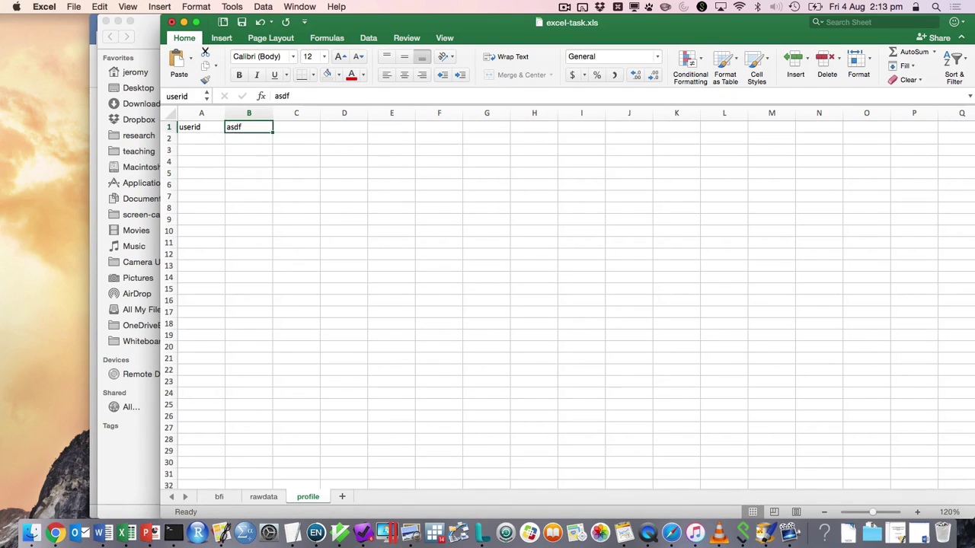
key(BackSpace)
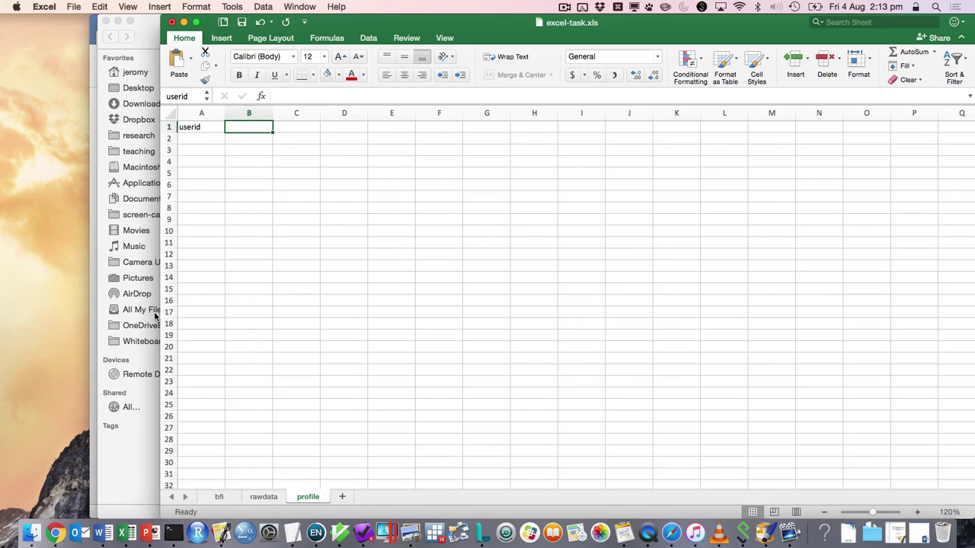
Step: On rawdata, open Define Name to confirm userid refers to profile!$B$1 alongside Table1
click(274, 497)
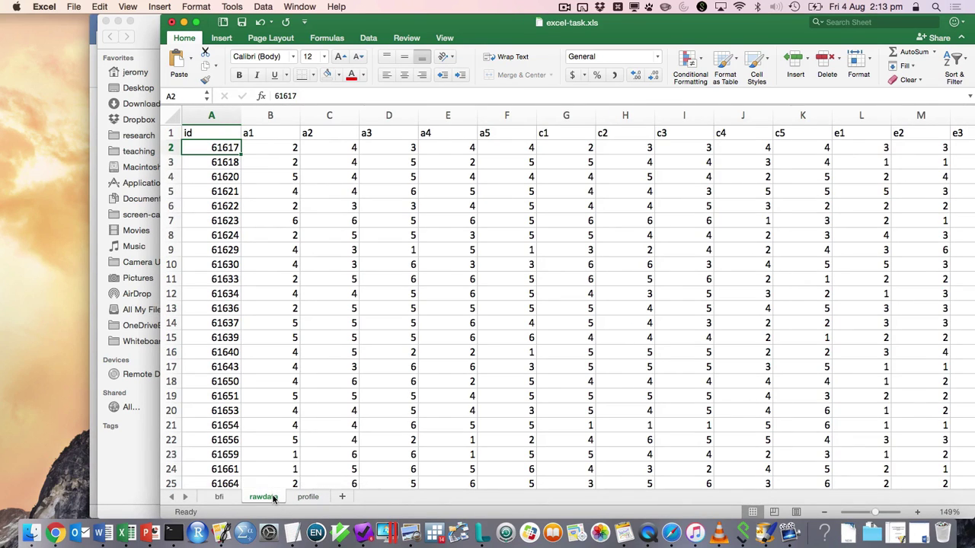
click(195, 7)
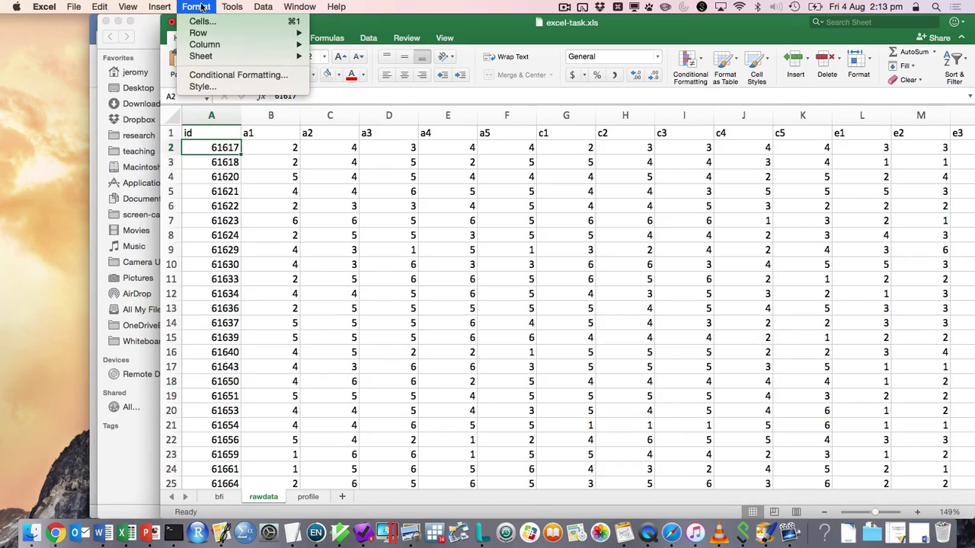
mouse_move(231, 8)
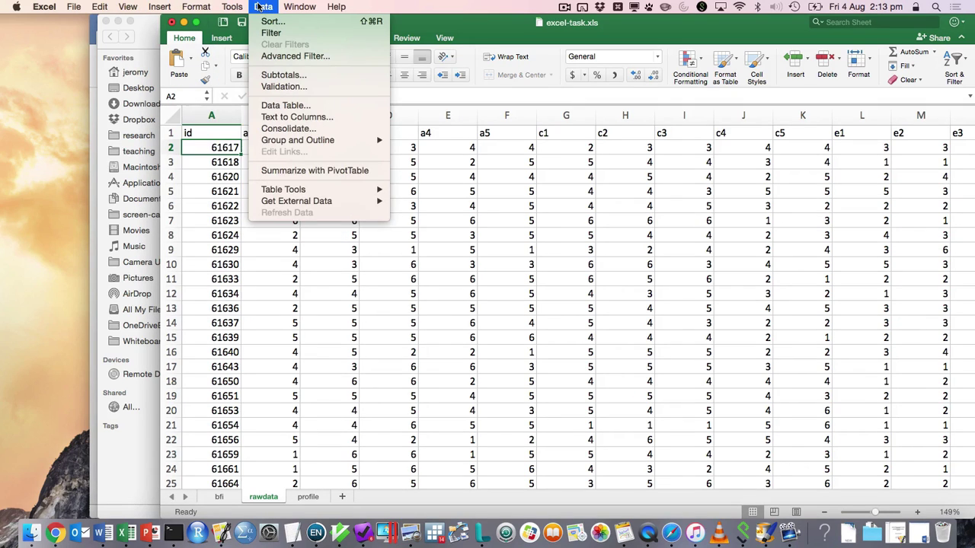
click(165, 6)
key(super+shift+slash)
text(name)
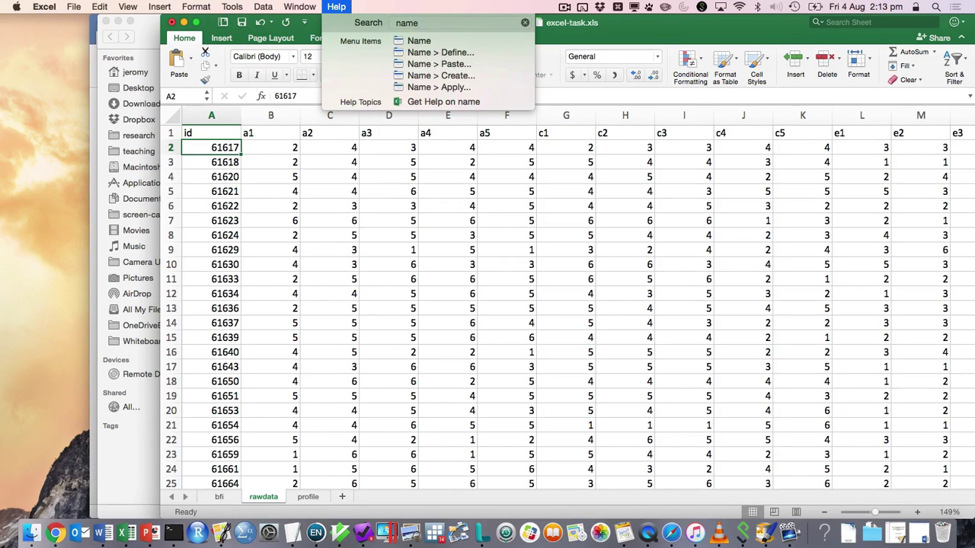
key(Down)
key(Down)
key(Return)
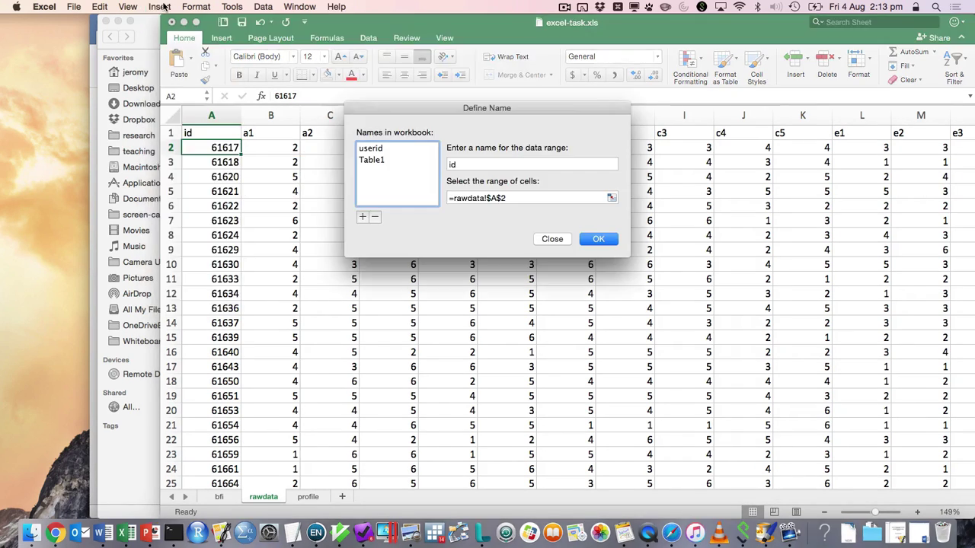
click(400, 149)
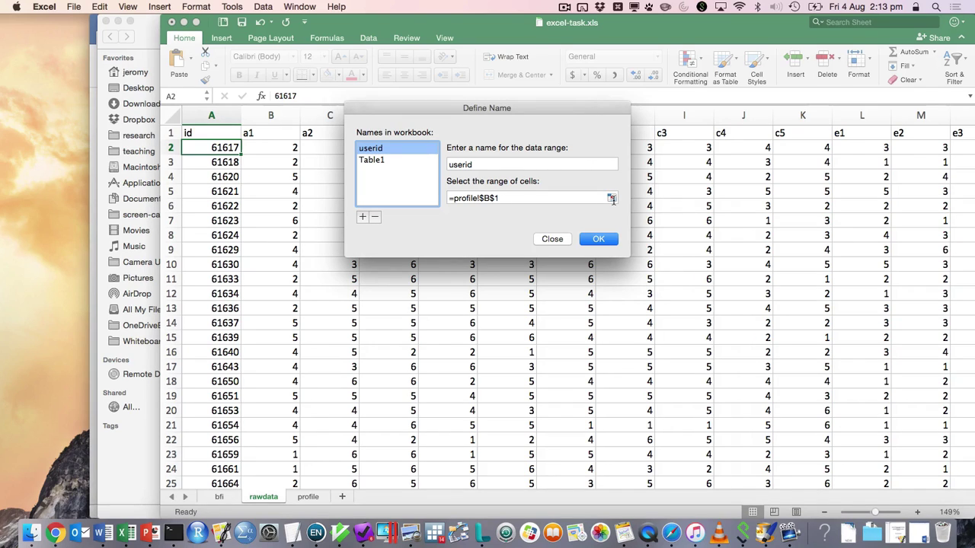
click(553, 240)
key(Up)
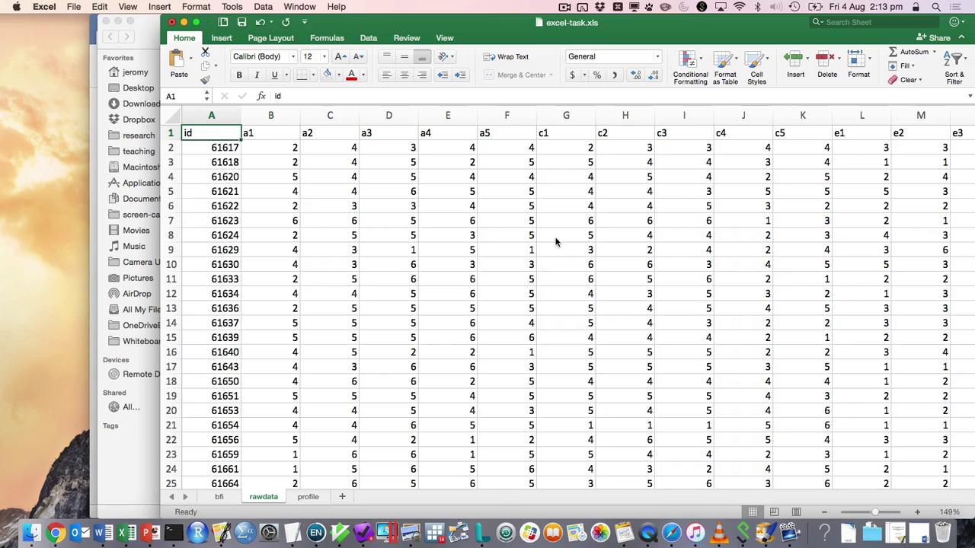
Step: Name the rawdata range A1:AR51 datatable
key(super+shift+Down)
key(super+shift+Right)
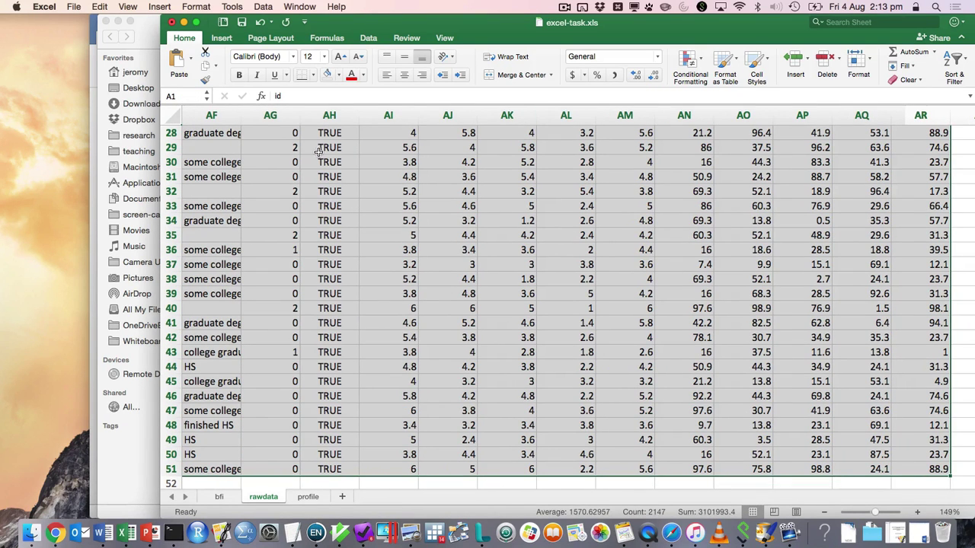
click(179, 96)
text(data)
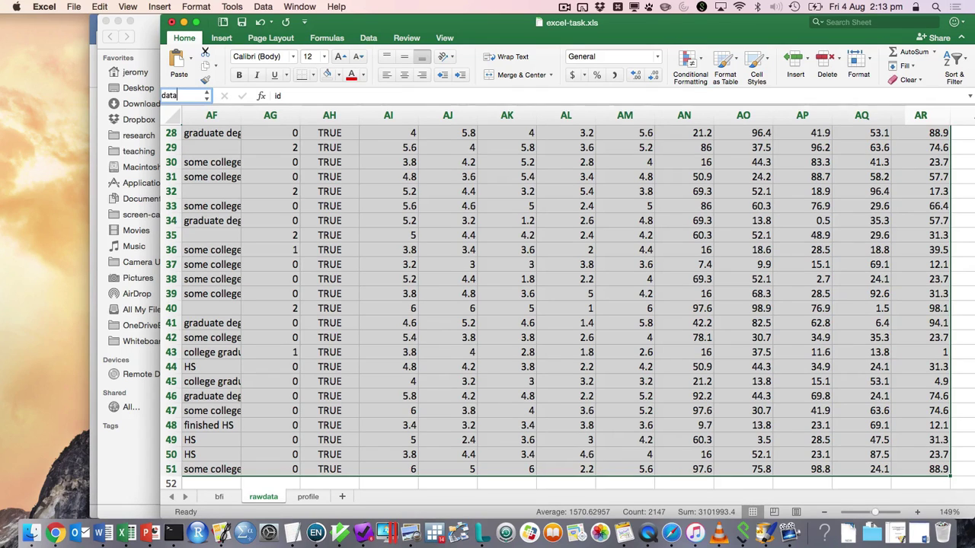
text(table)
key(Return)
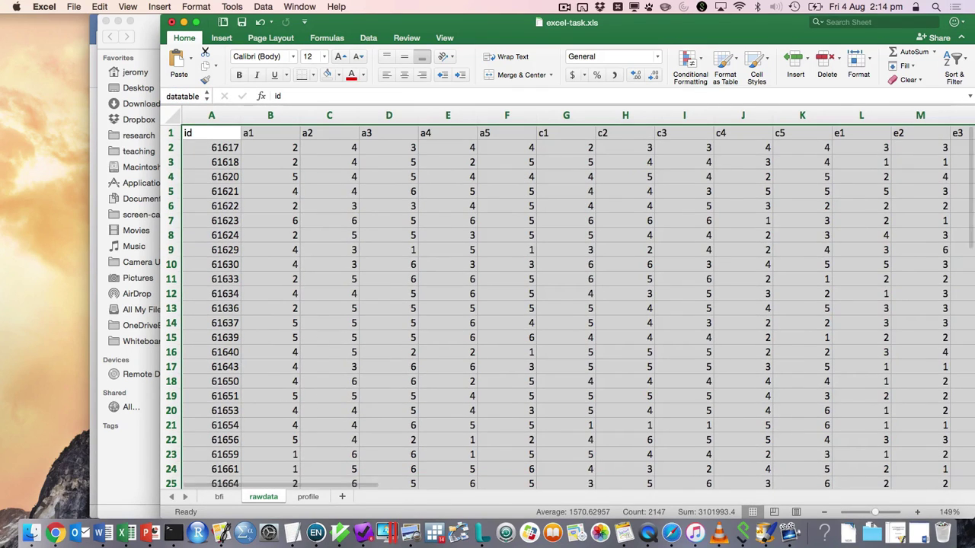
click(211, 133)
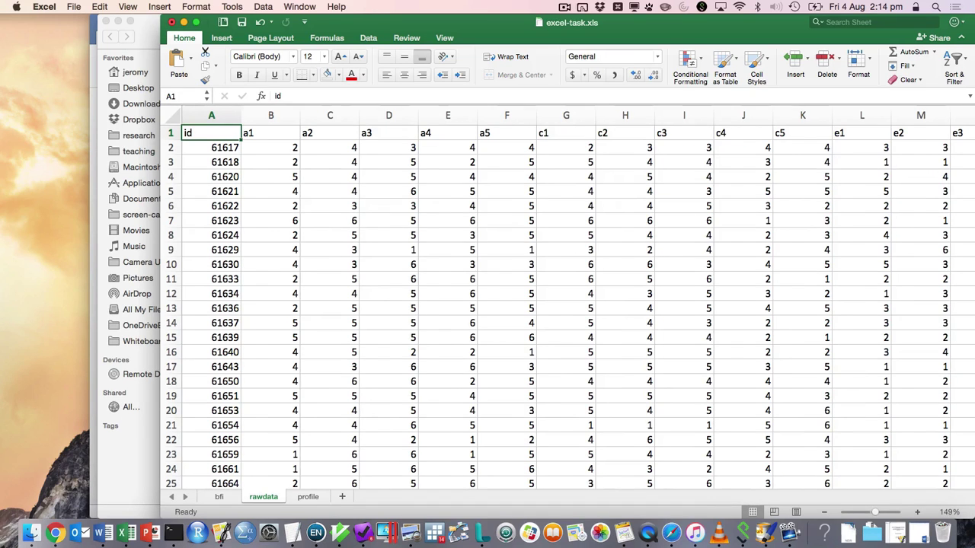
Step: Name the header row A1:AR1 headers
key(super+shift+Right)
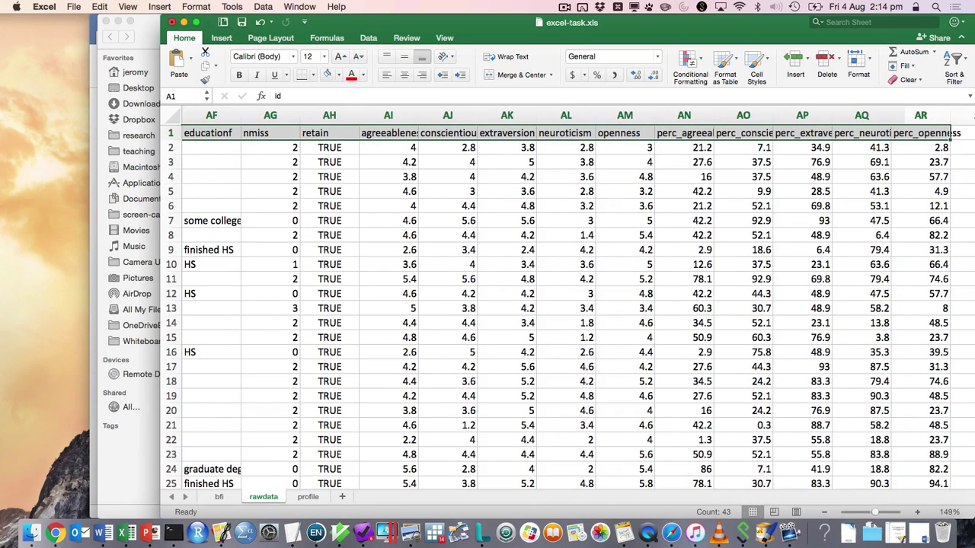
click(183, 96)
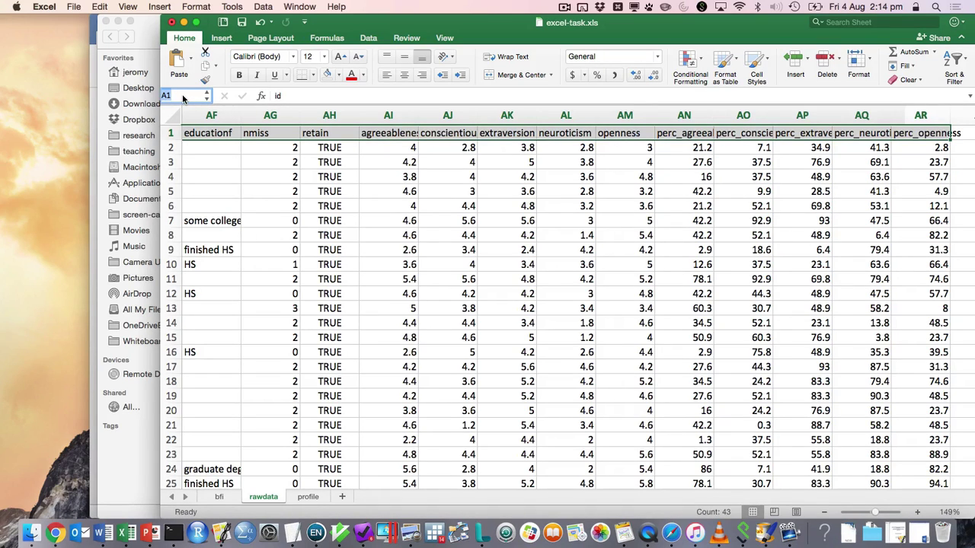
text(headers)
key(Return)
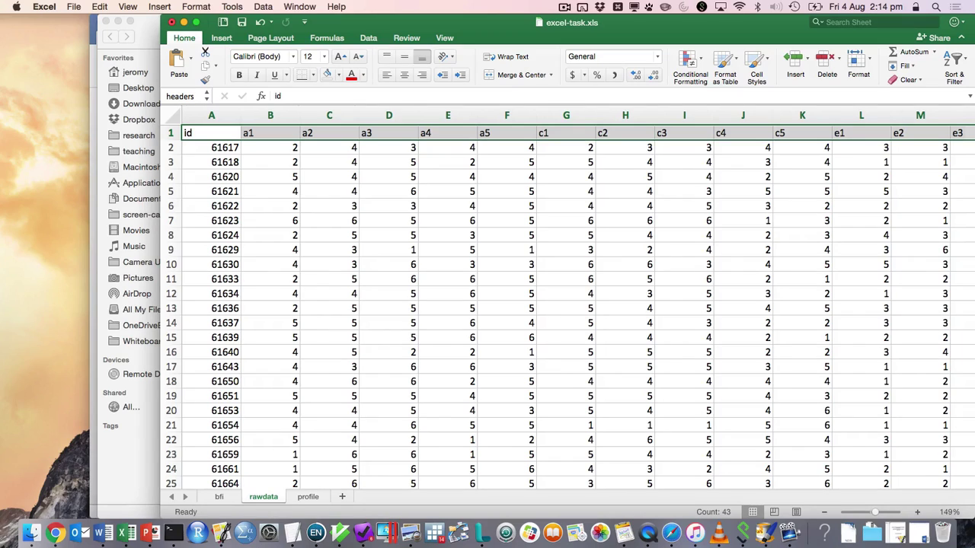
key(Down)
key(Up)
key(Right)
key(Left)
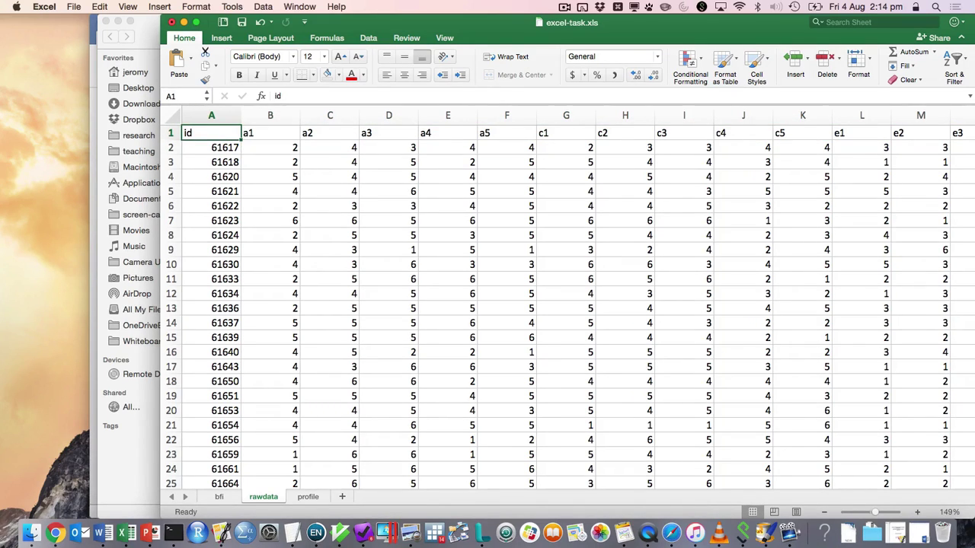
Step: On the profile sheet, enter Gender and Age labels in A4 and A5
click(308, 496)
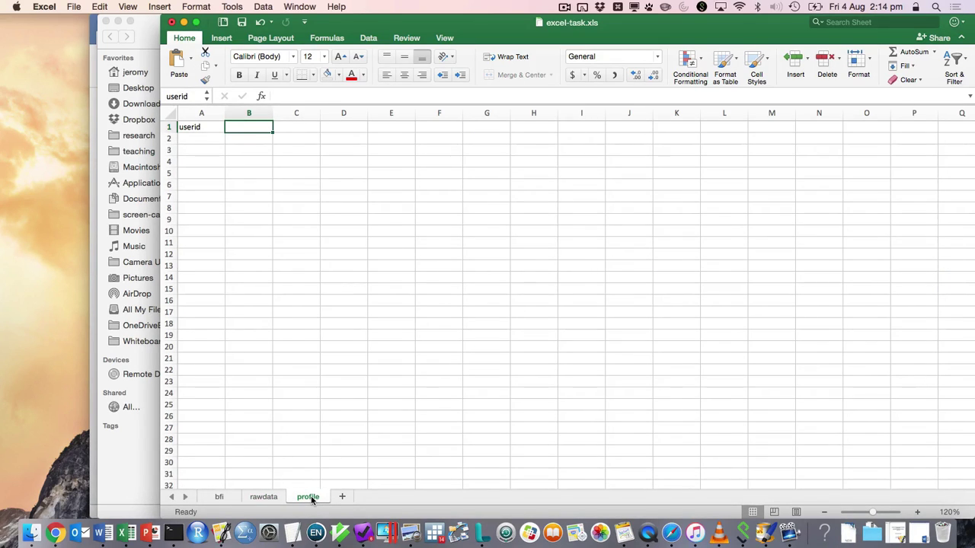
key(Down)
key(Down)
key(Down)
key(Left)
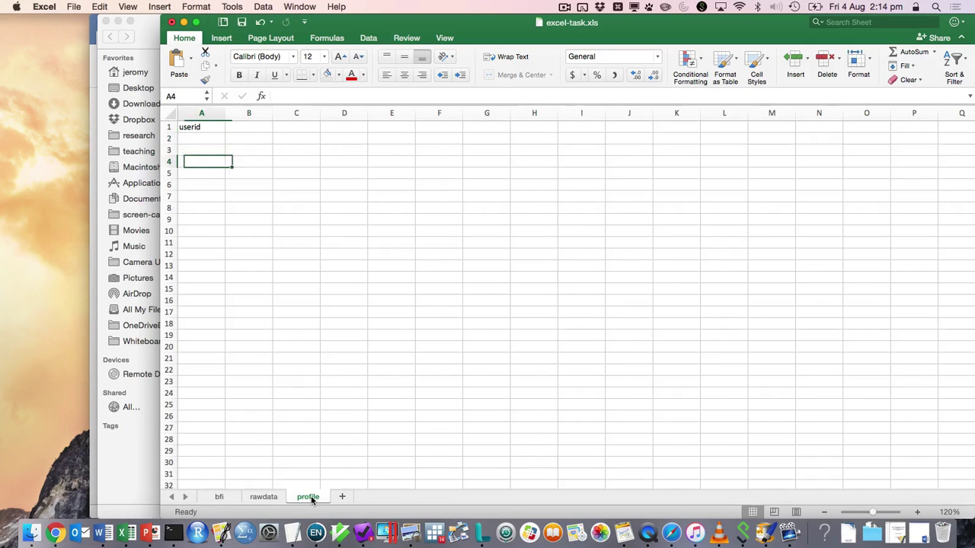
text(gender)
key(Return)
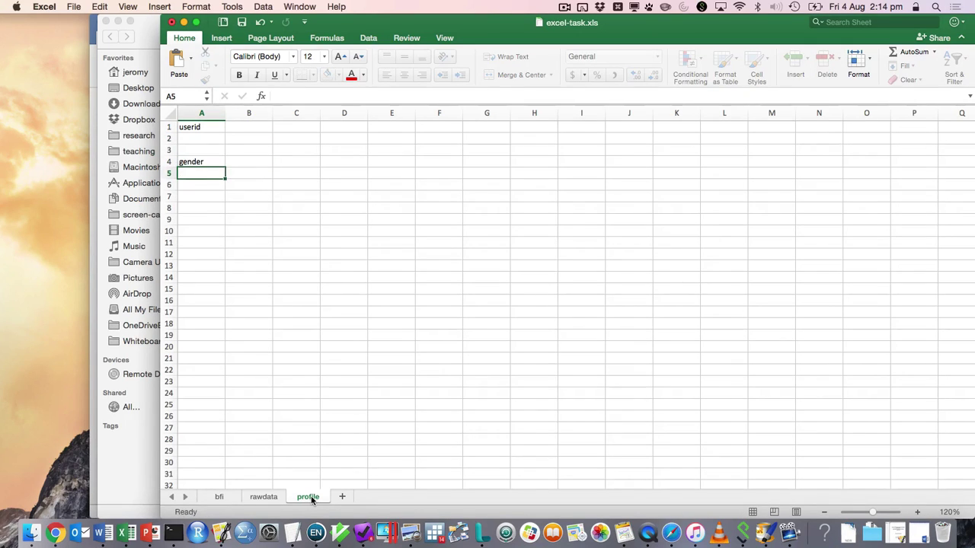
text(age)
key(Up)
text(Gender)
key(Return)
text(Age)
key(Return)
key(Return)
key(Return)
key(Return)
key(Return)
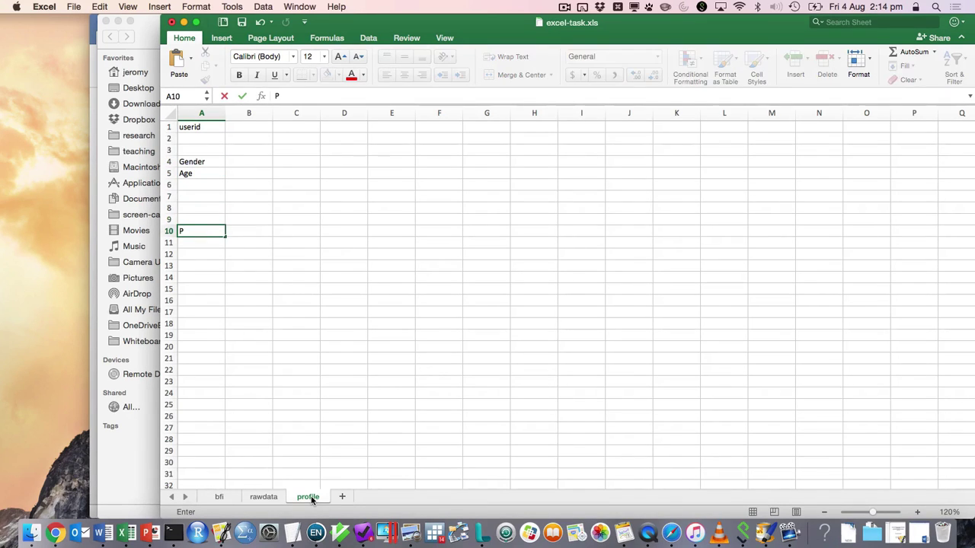
key(Escape)
Step: Add Personality Profile in A7 with Scale Score and Percentile headings in C7 and D7
key(Up)
key(Up)
key(Up)
text(P)
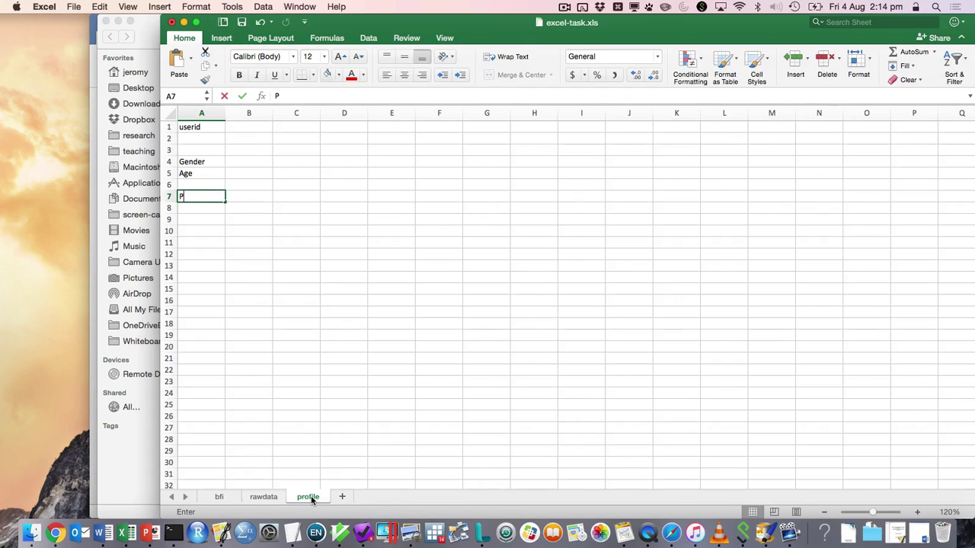
text(ersonality Profile)
key(Return)
key(Return)
key(Up)
key(Right)
key(Right)
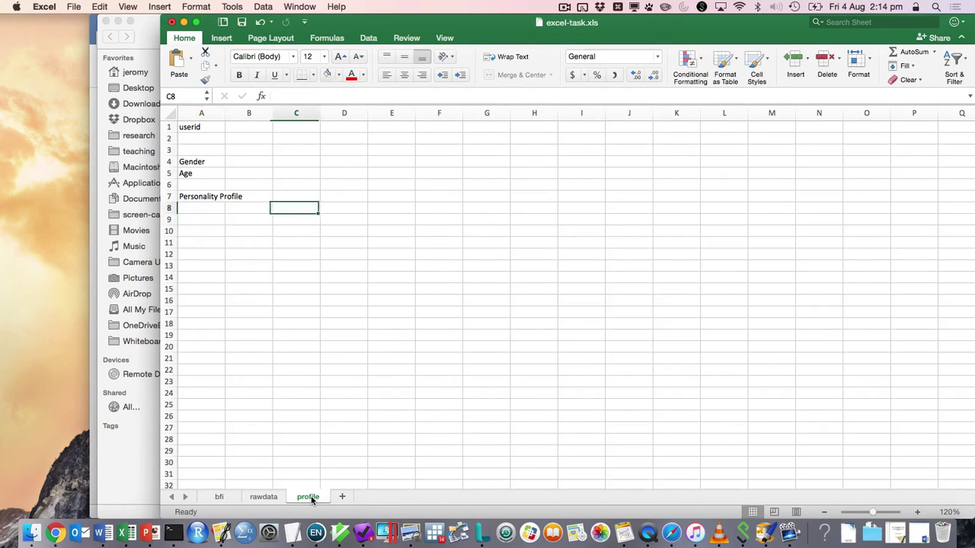
key(Up)
key(Up)
key(Left)
key(Down)
key(Right)
key(F2)
text(Scale Score)
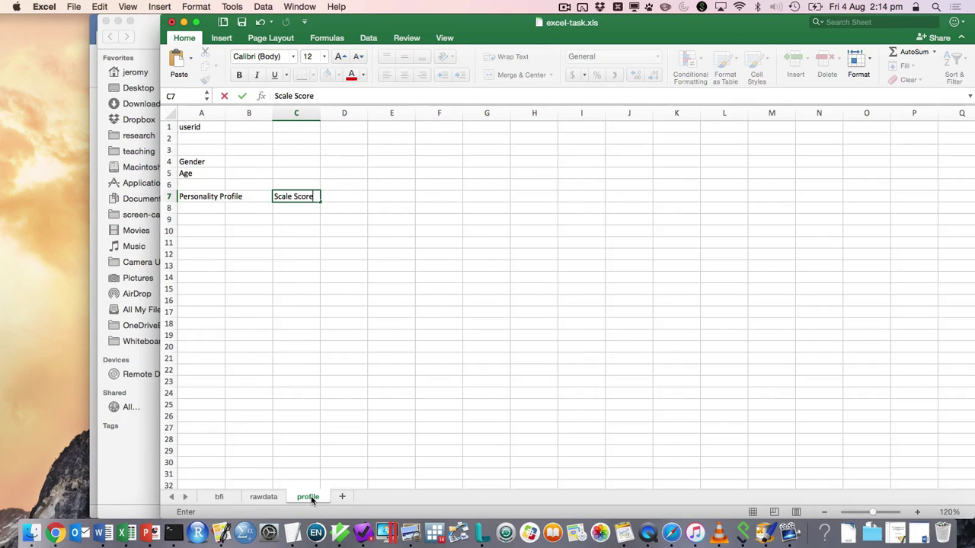
key(Tab)
text(Percentile)
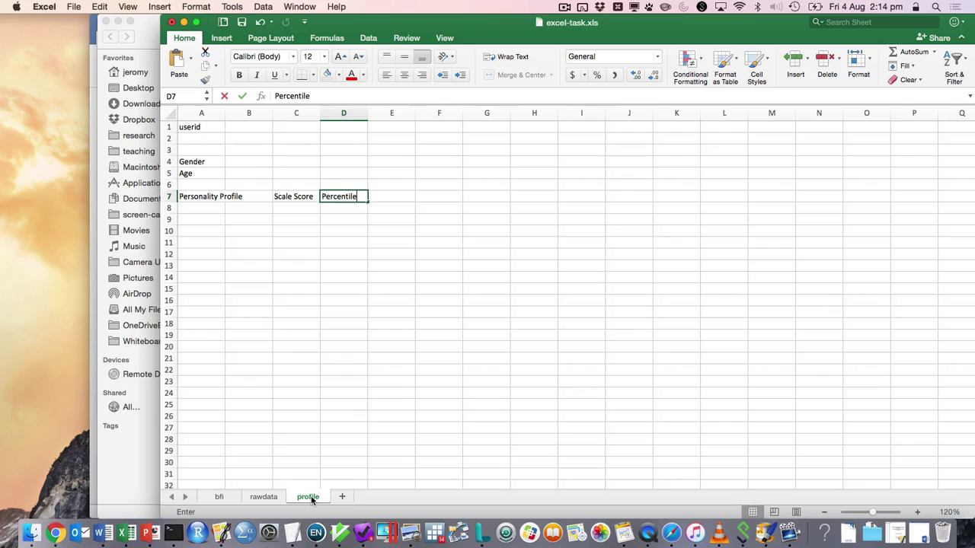
key(Return)
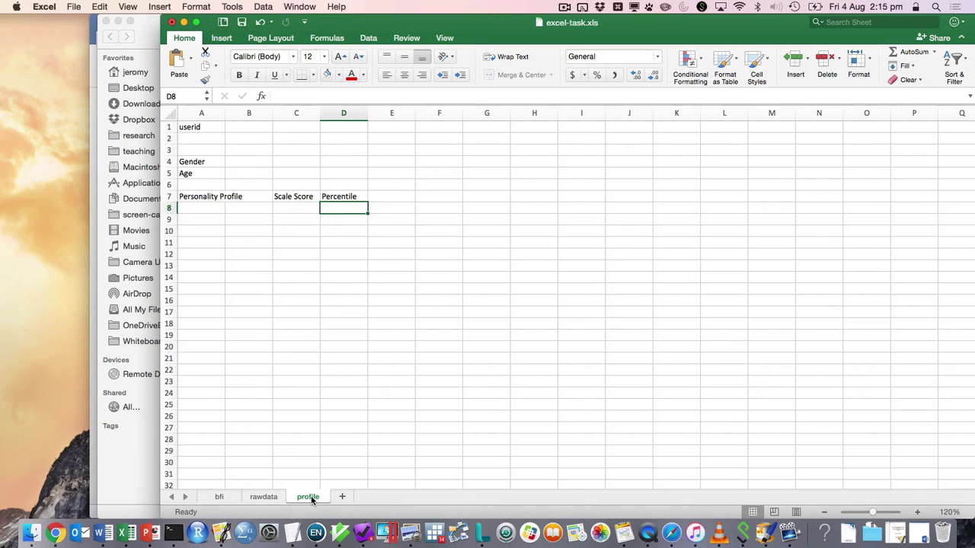
key(Up)
key(Up)
key(Up)
key(Up)
key(Up)
key(Up)
key(Up)
key(Left)
key(Left)
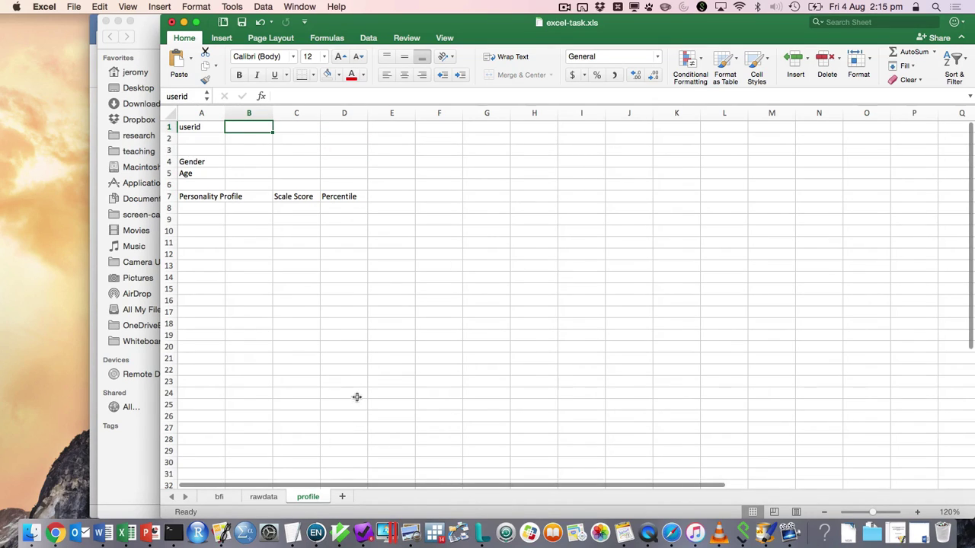
Step: Give B1 a List validation with source =rawdata!$A$2:$A$51
click(264, 6)
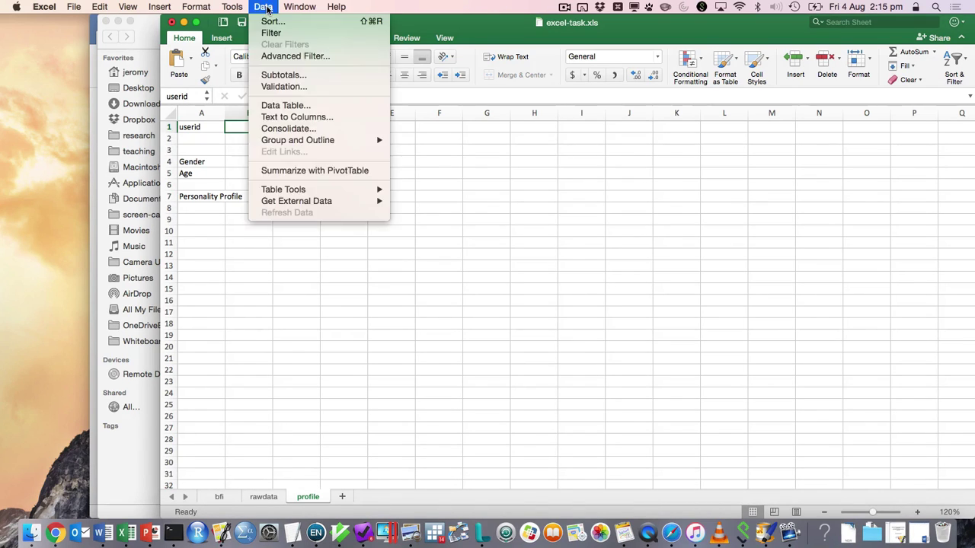
click(294, 89)
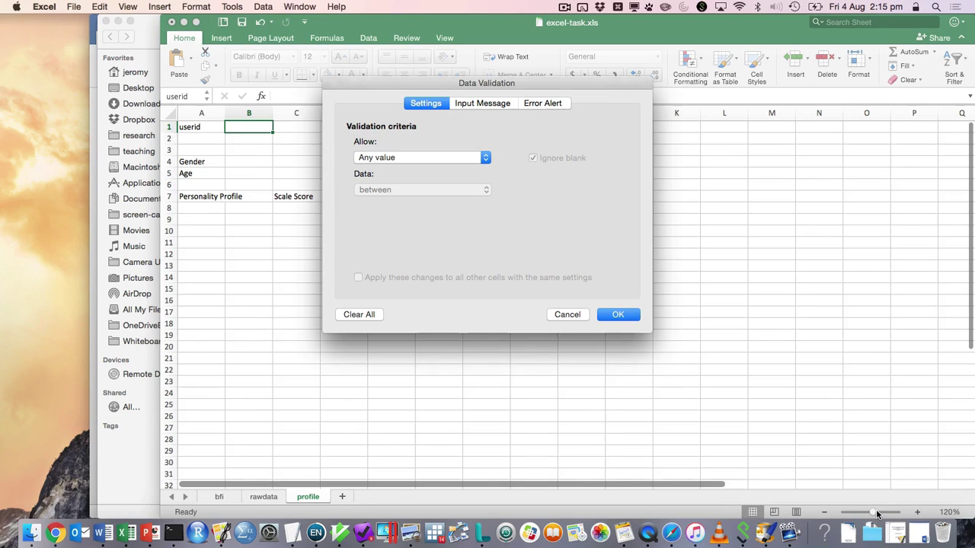
click(443, 157)
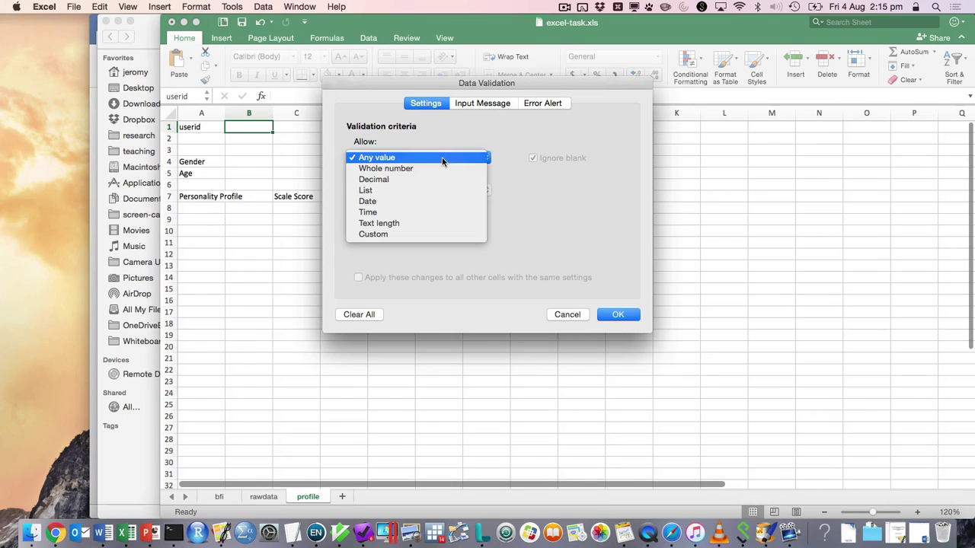
click(441, 190)
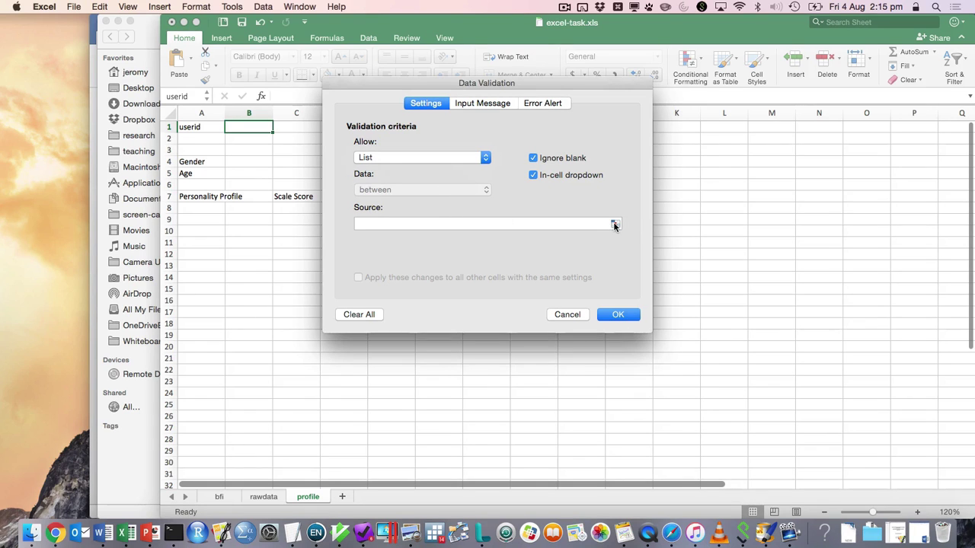
click(615, 224)
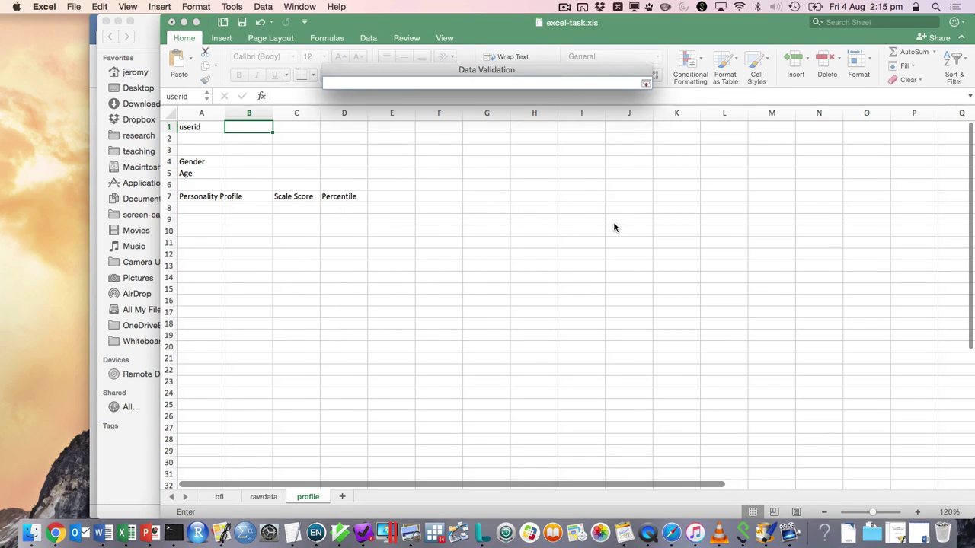
click(263, 496)
click(225, 150)
key(super+shift+Down)
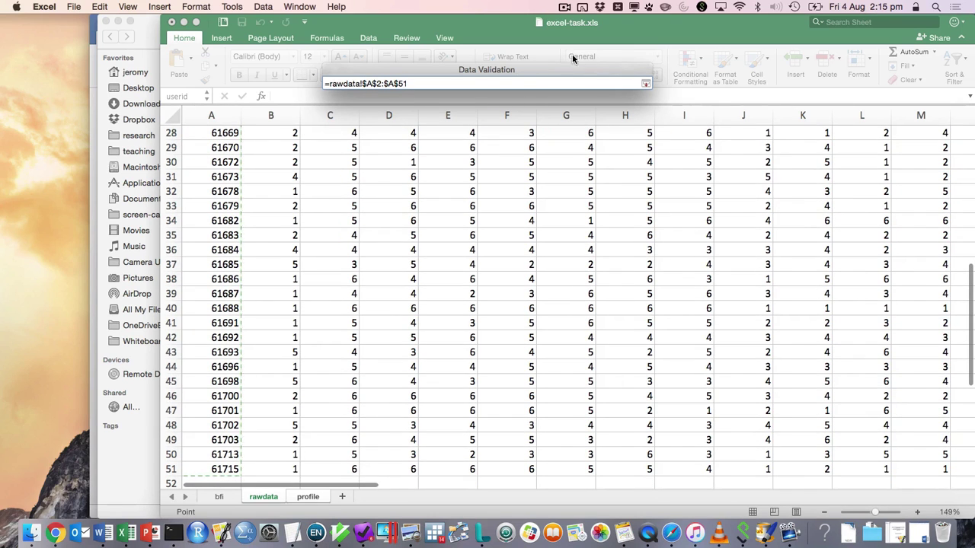
click(646, 82)
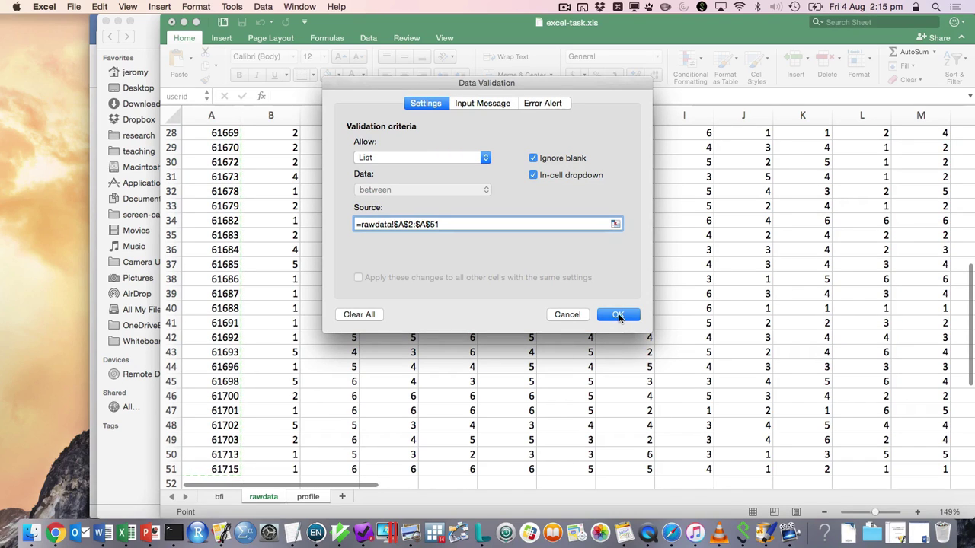
click(617, 318)
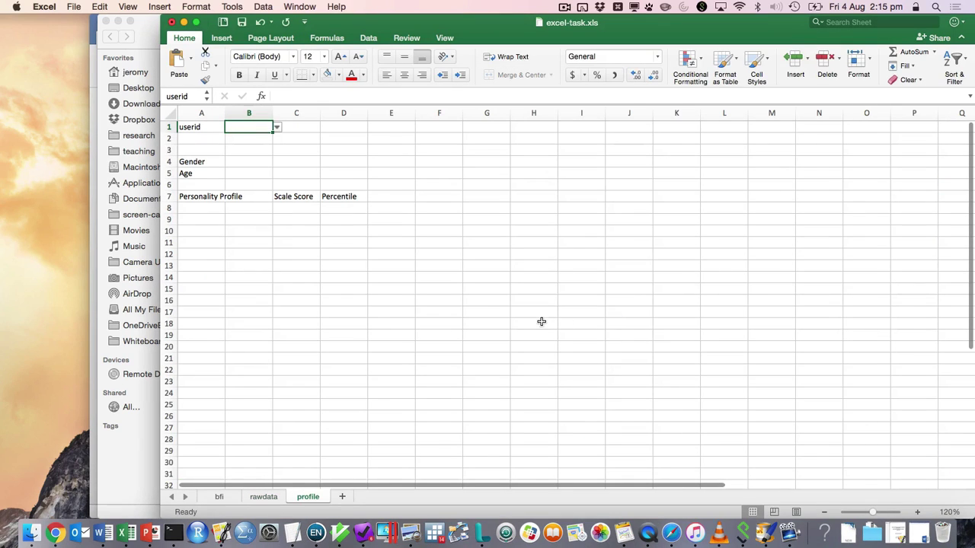
Step: Check the new userid dropdown's ids and zoom the sheet to 130%
click(277, 127)
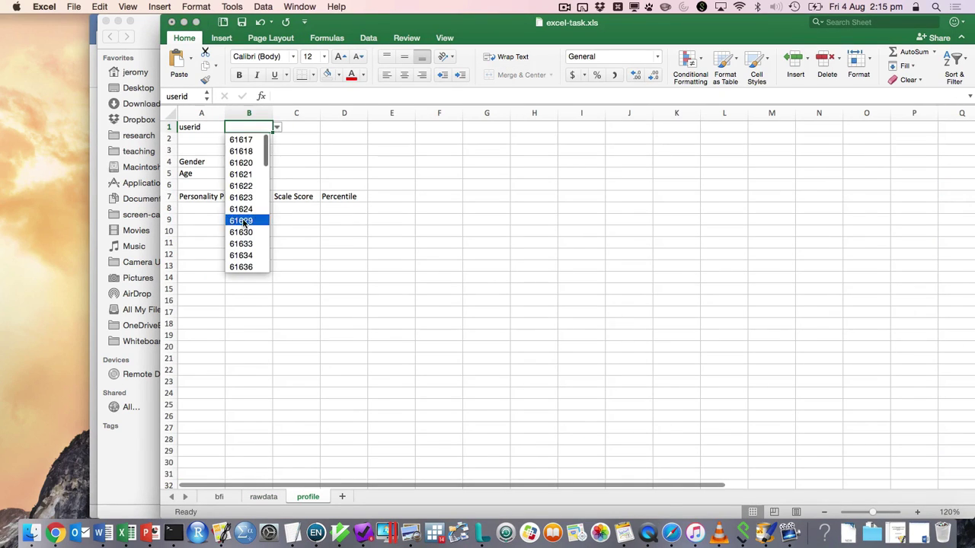
scroll(244, 220, down, 5)
scroll(244, 221, up, 5)
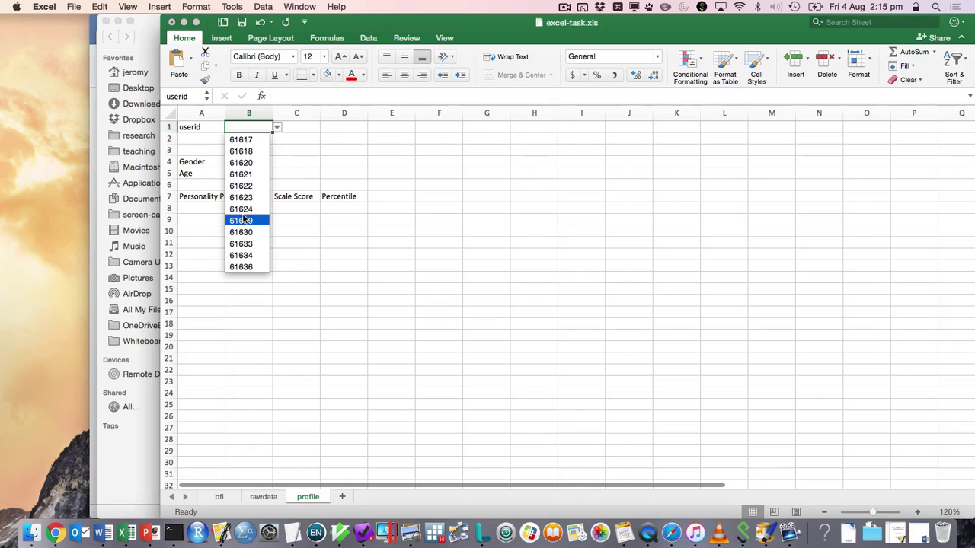
click(319, 157)
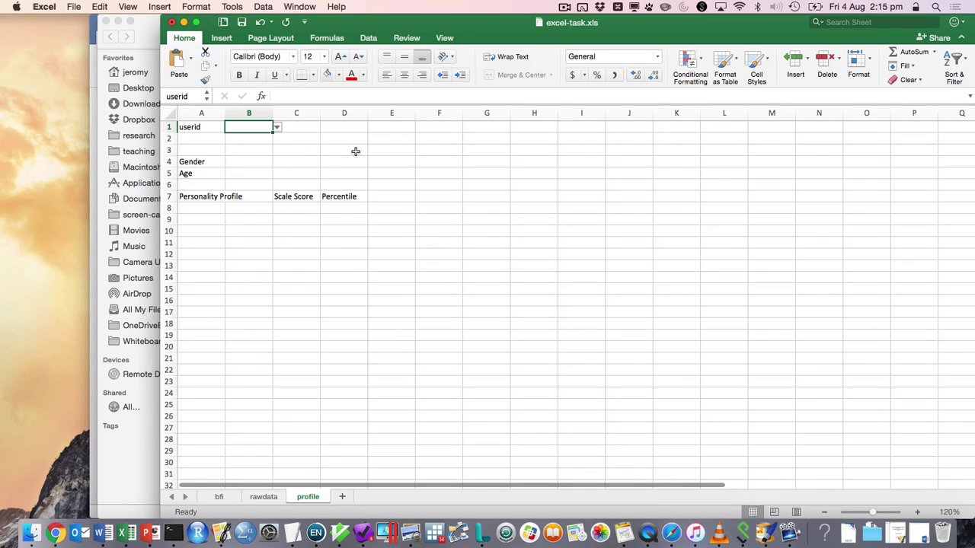
click(919, 514)
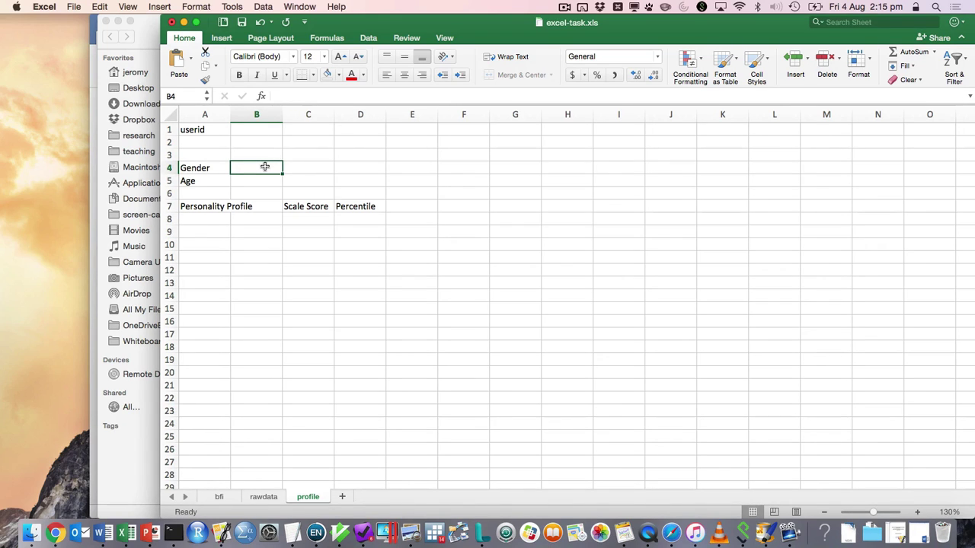
Step: Pick participant 61617 from B1's userid dropdown, then select B4
click(267, 138)
click(268, 130)
click(285, 131)
click(244, 143)
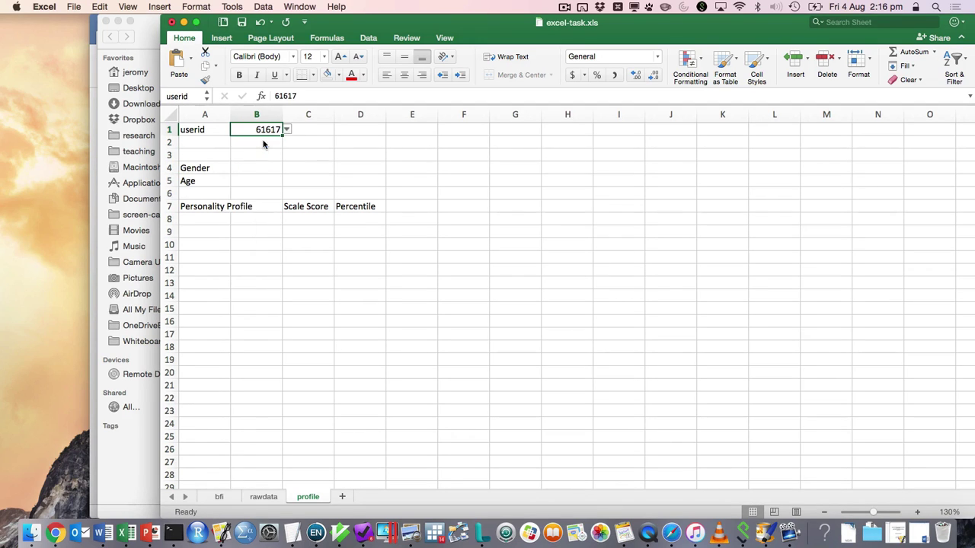
click(252, 171)
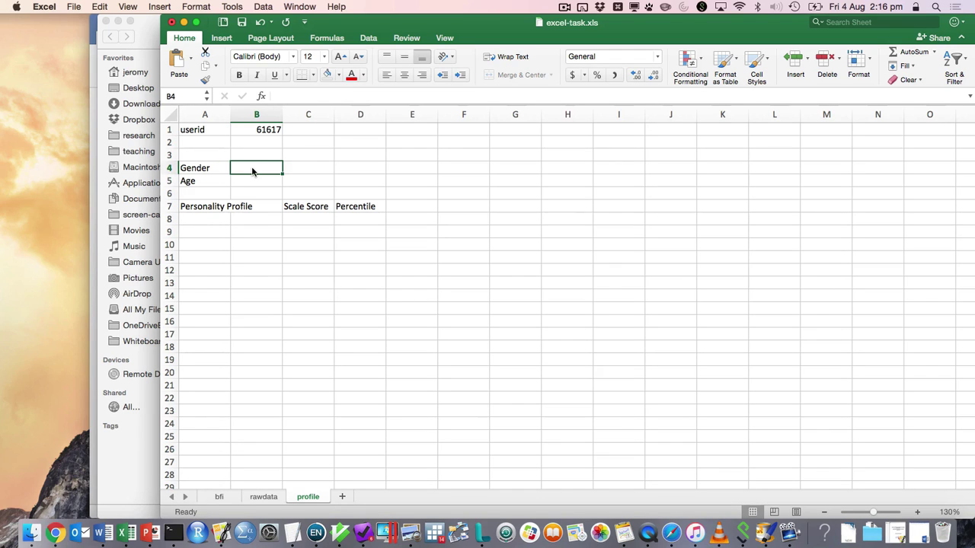
Step: Start B4's formula as =vlookup(userid,data and dismiss the 'Not enough arguments' alerts
text(=vl)
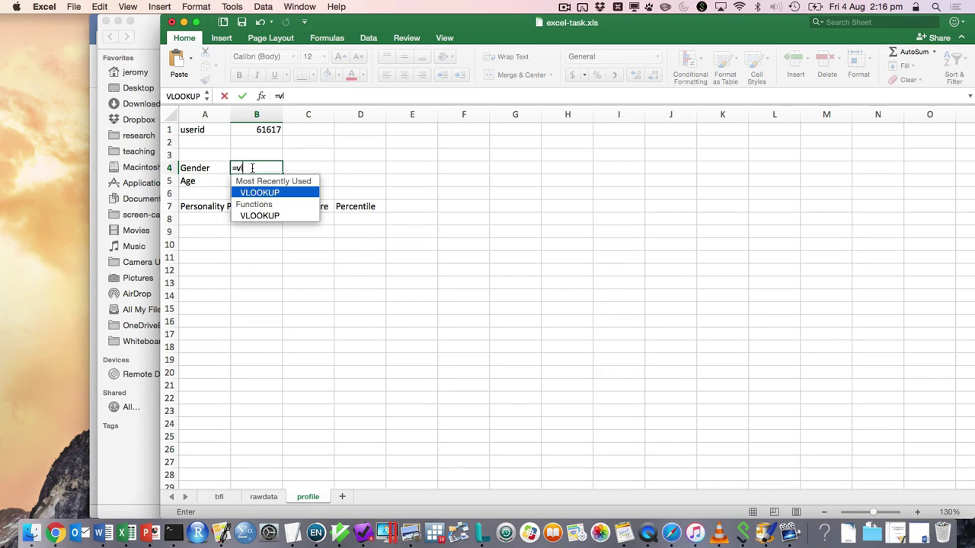
text(ookup()
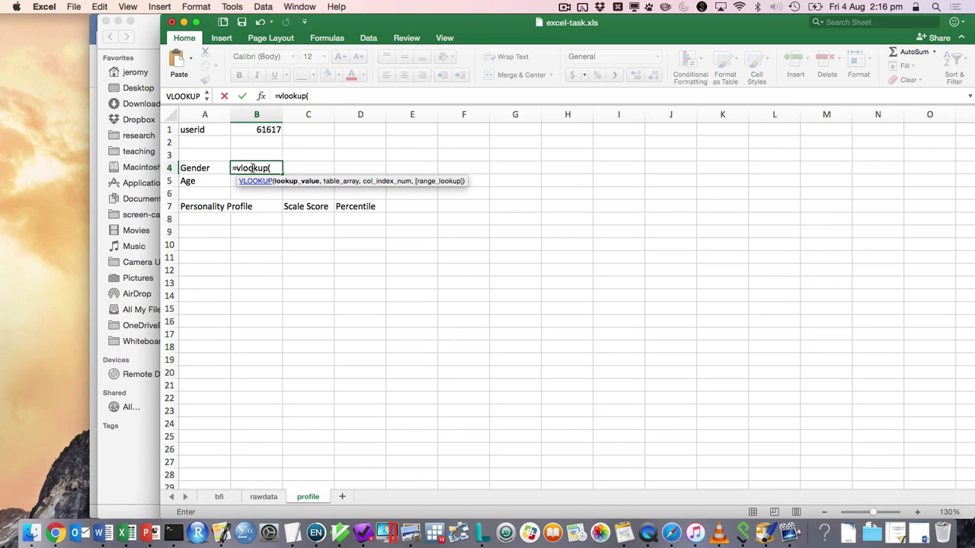
click(260, 130)
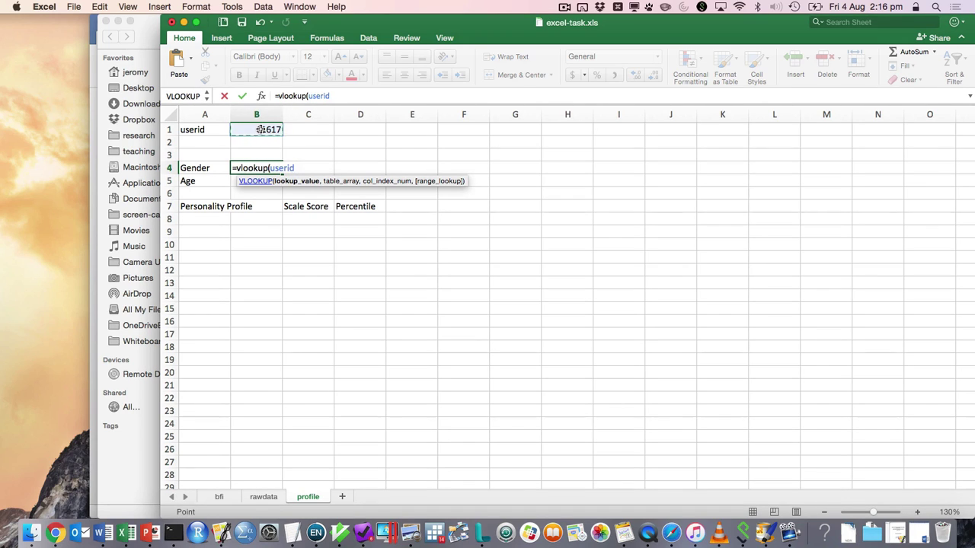
text(,)
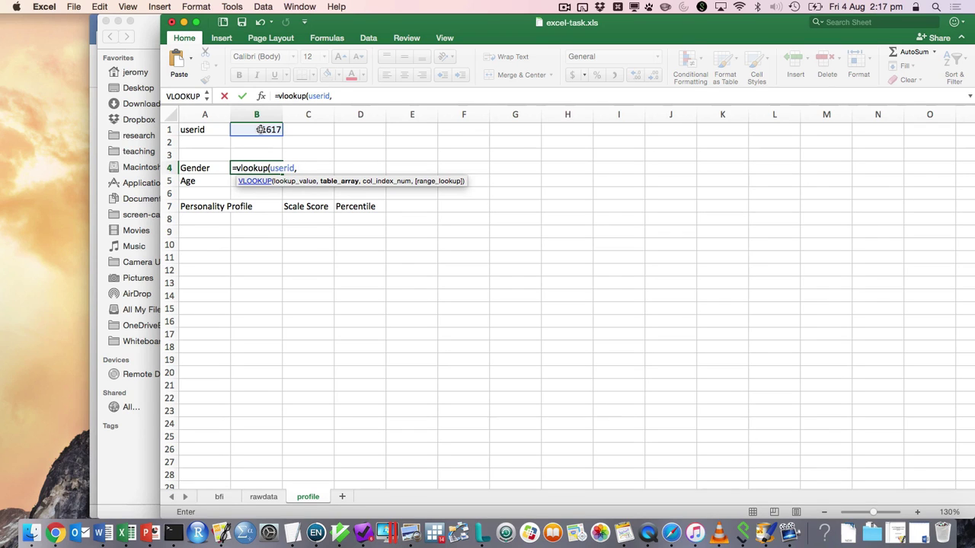
text(dat)
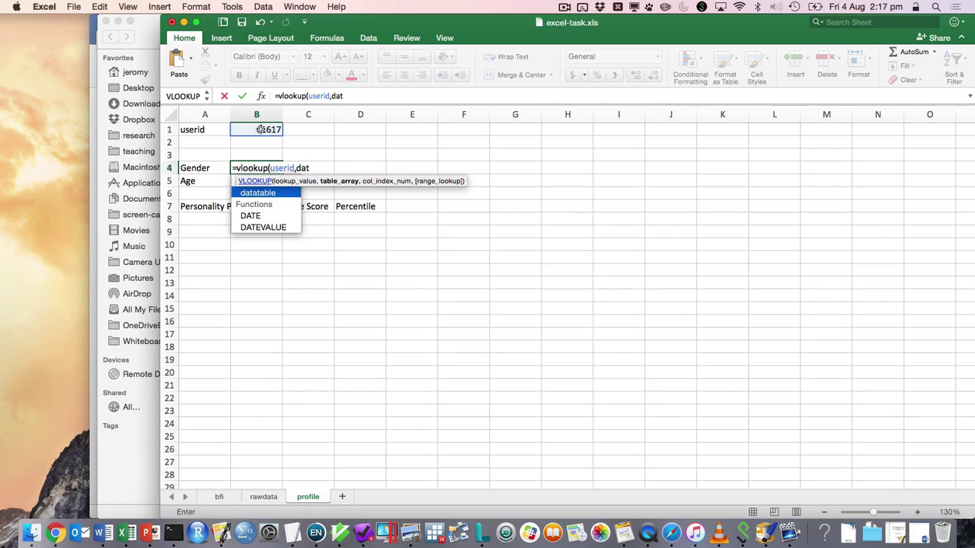
text(a)
key(Return)
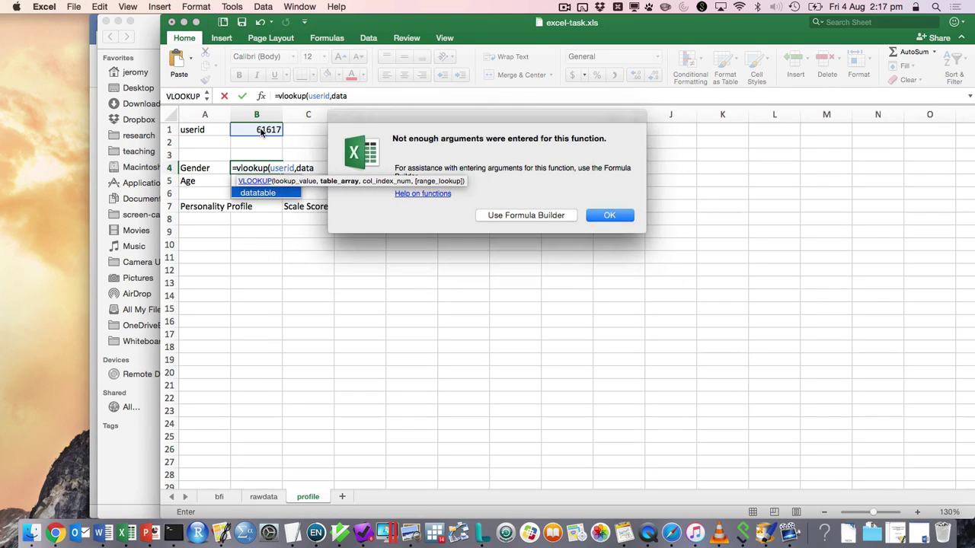
click(610, 217)
key(Right)
key(Return)
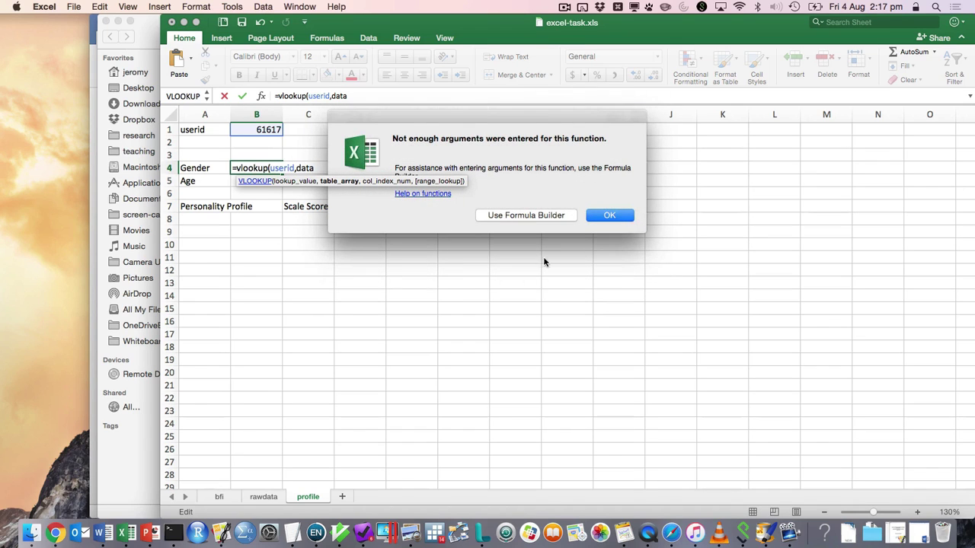
click(613, 215)
key(Right)
Step: Finish B4 as =vlookup(userid,datatable, match("genderf", headers, FALSE), FALSE), showing male
text(table,)
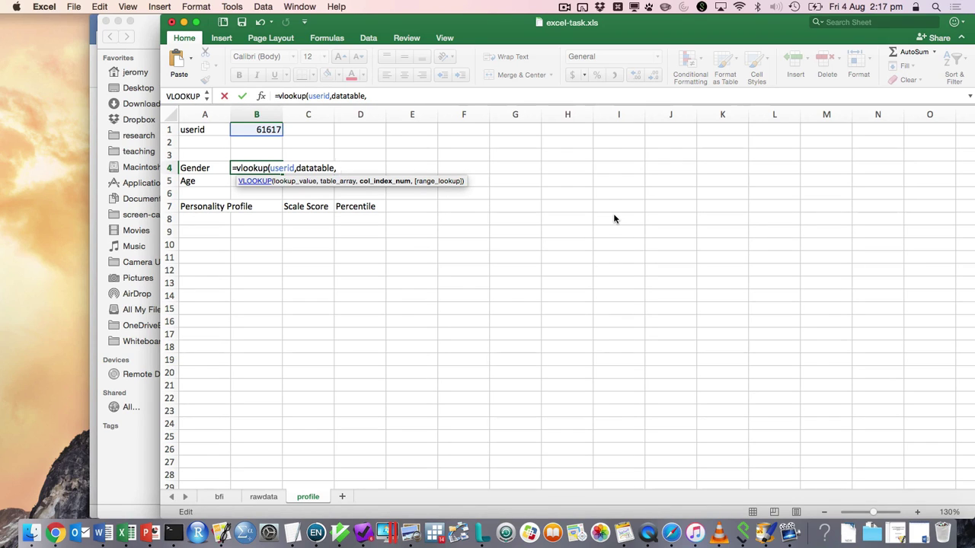
text(match()
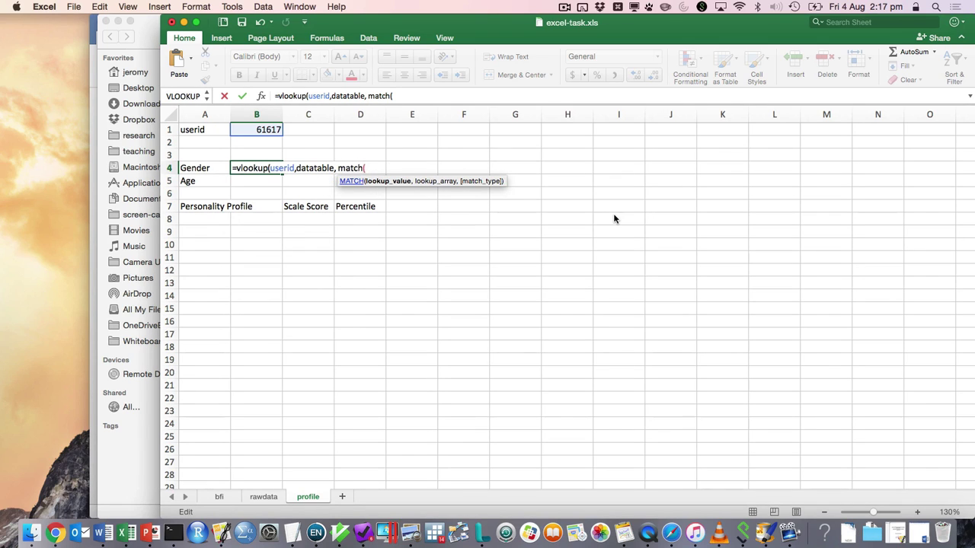
text("genderf",)
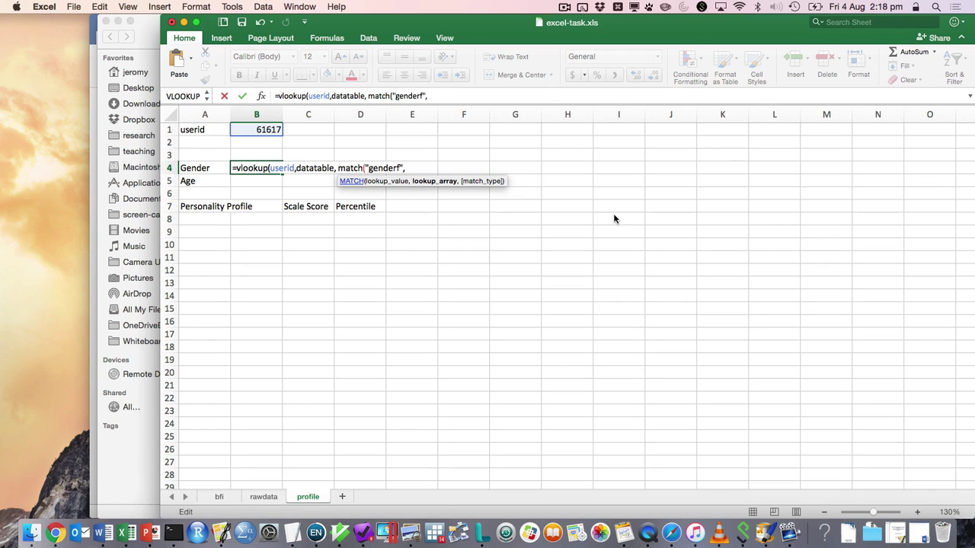
text( he)
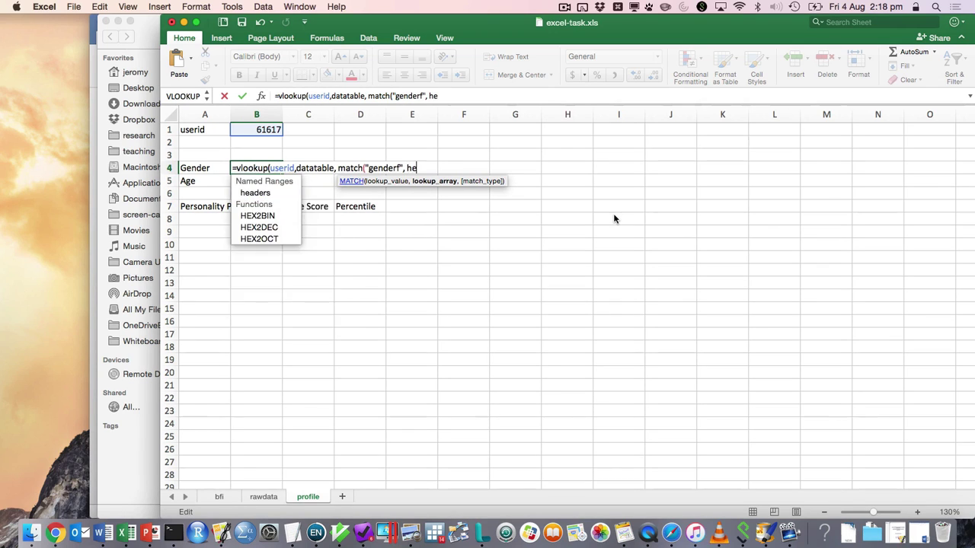
text(ader)
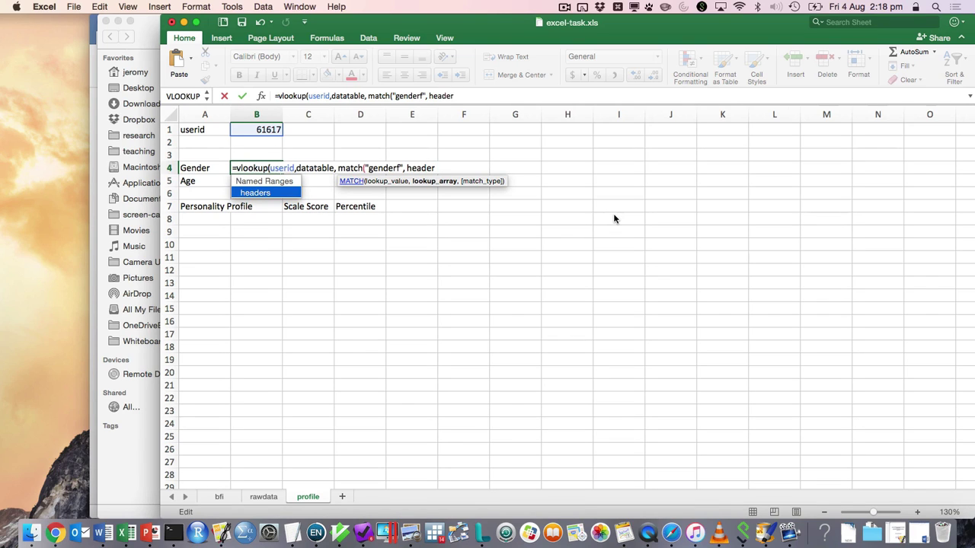
key(Tab)
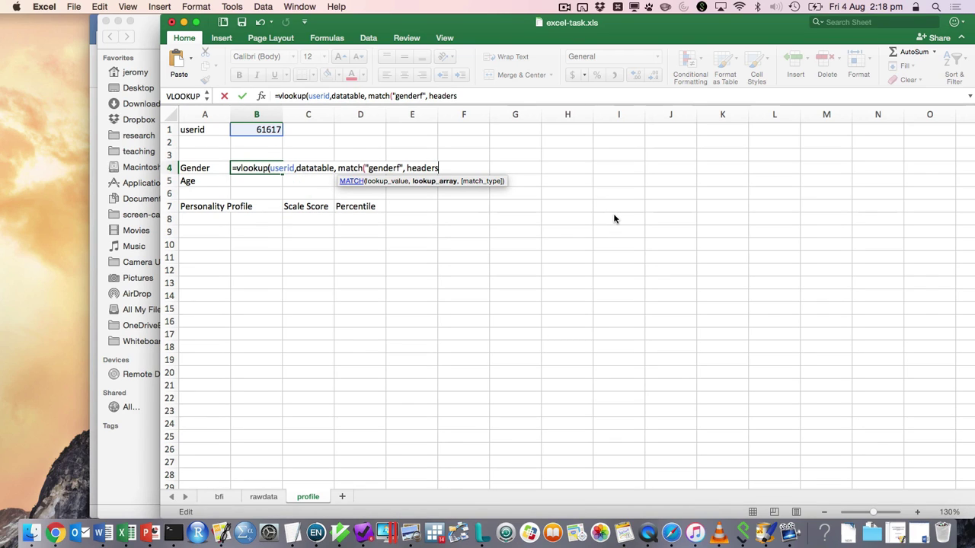
text(,)
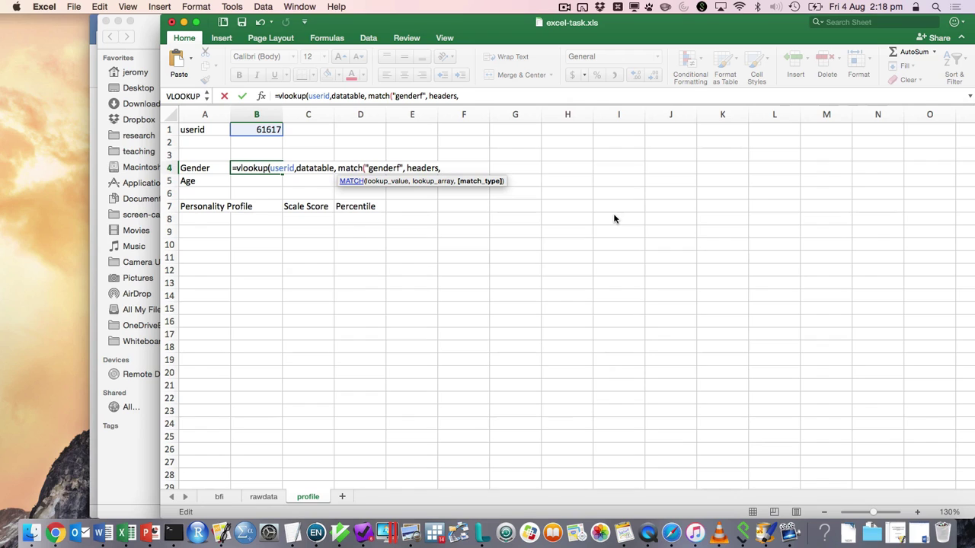
text( FALSE))
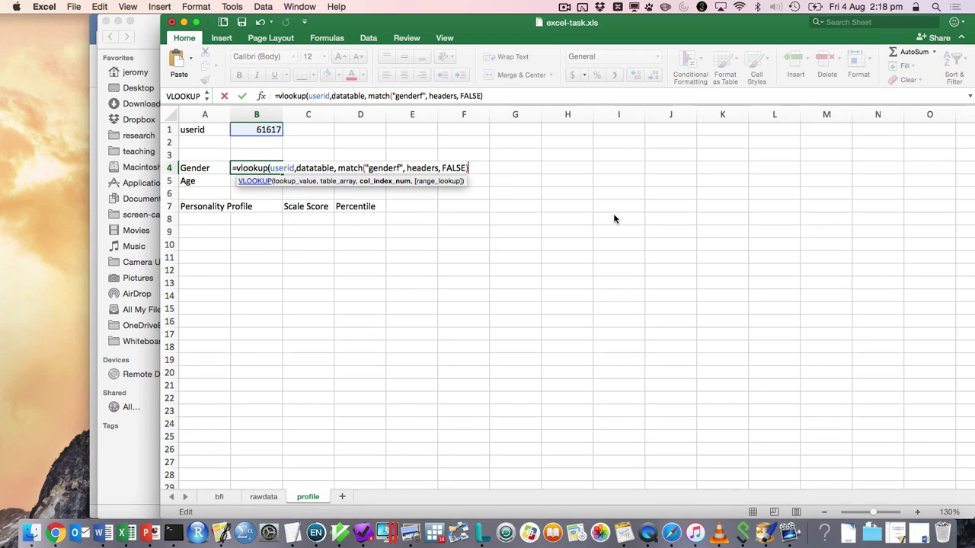
text(, FALS)
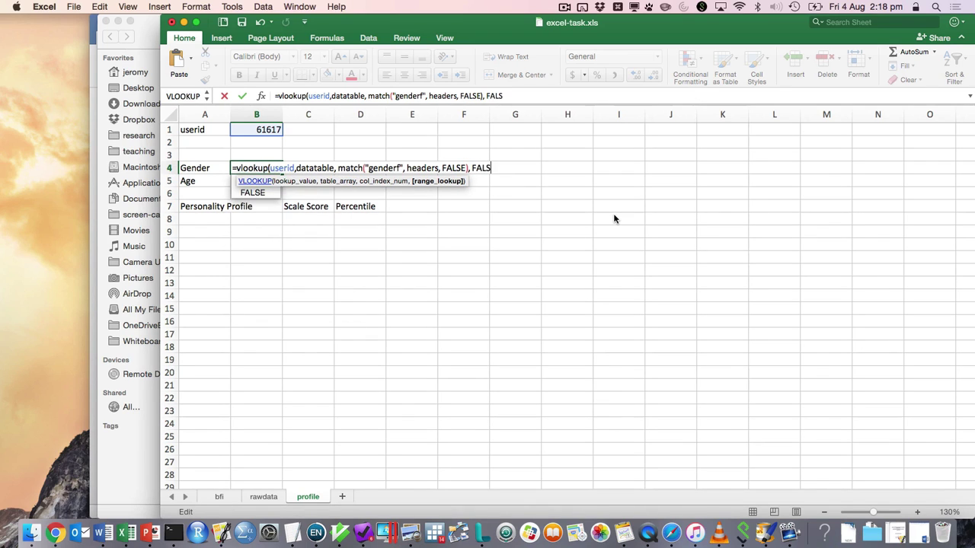
text(E))
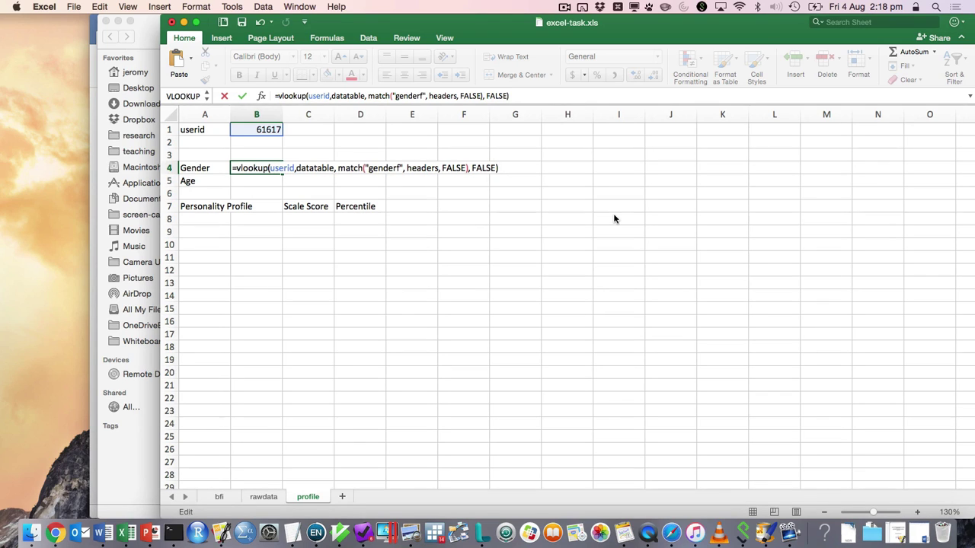
key(Return)
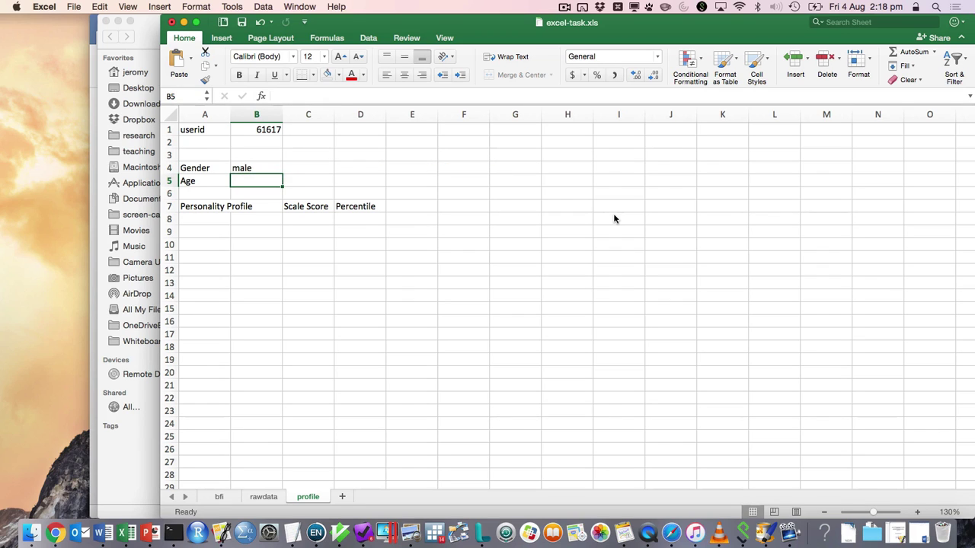
Step: Copy MATCH("genderf", headers, FALSE) from B4's formula into D4 as a formula returning 31
key(Up)
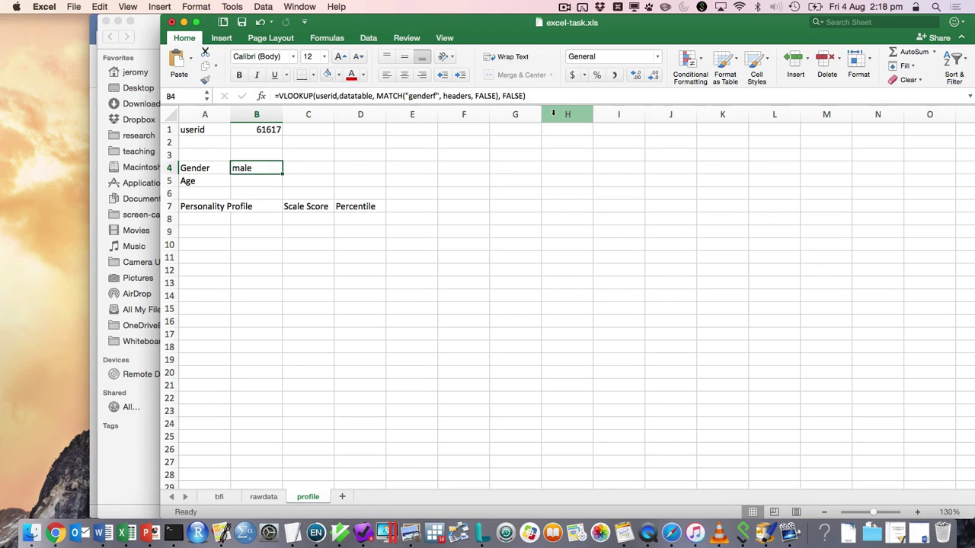
drag(378, 96, 494, 100)
key(cmd+c)
key(Escape)
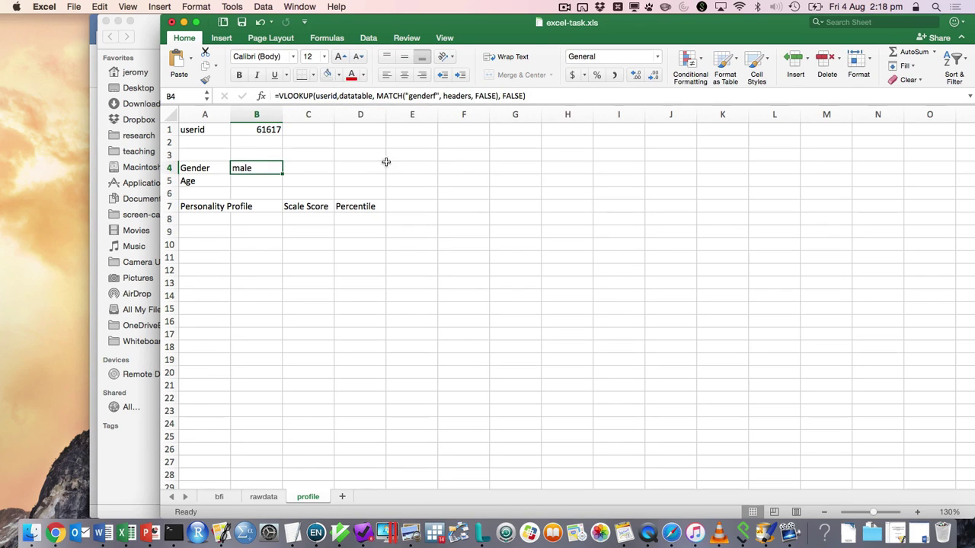
click(374, 167)
key(cmd+v)
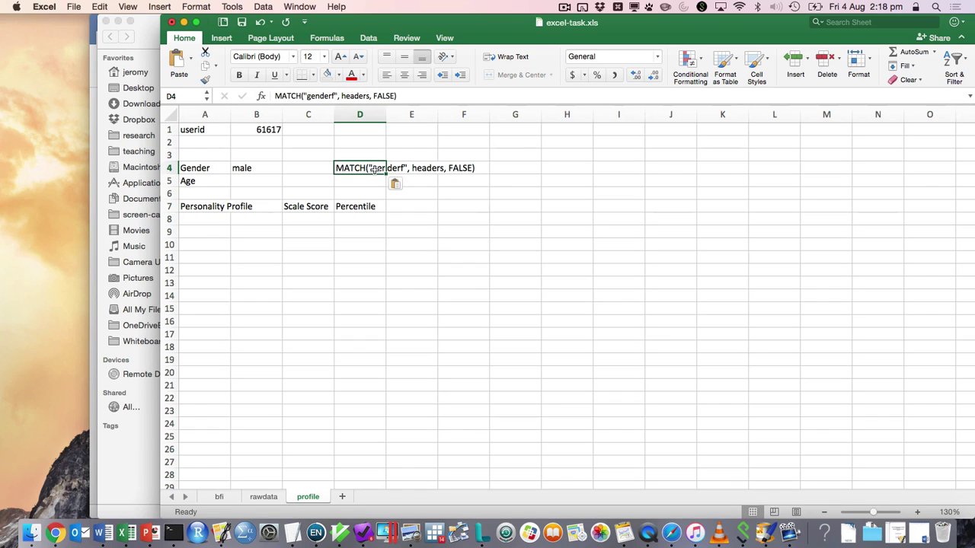
double_click(374, 167)
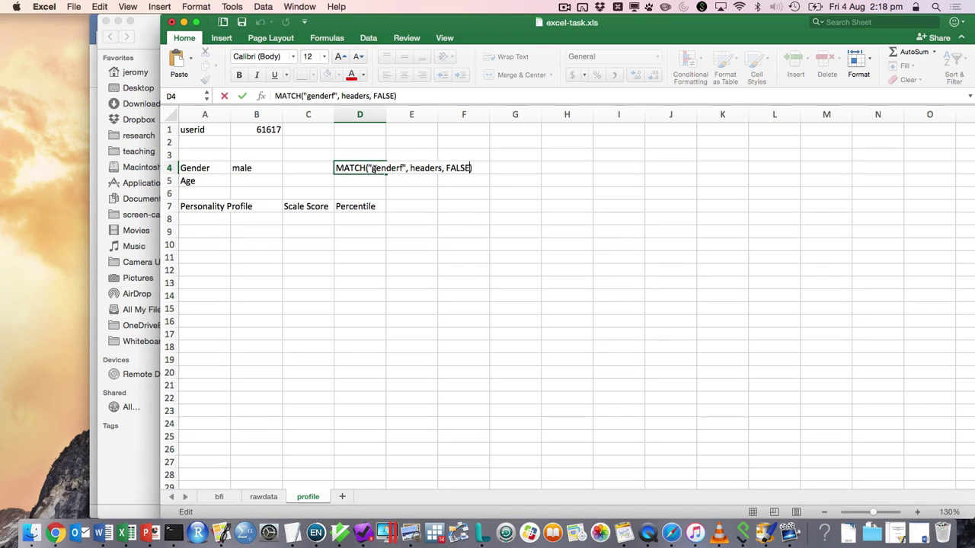
key(Home)
text(=)
key(Return)
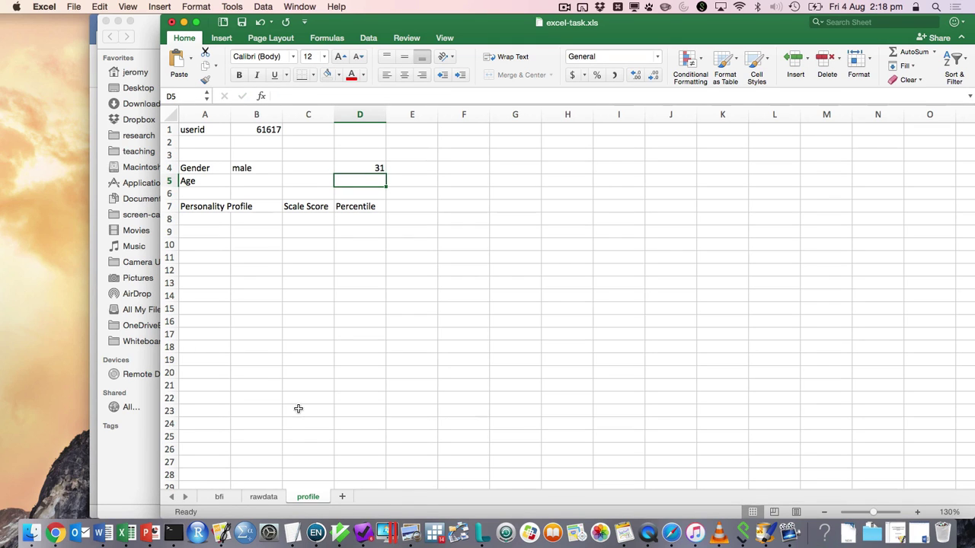
Step: On the rawdata sheet, insert a blank row above the column headers
click(270, 501)
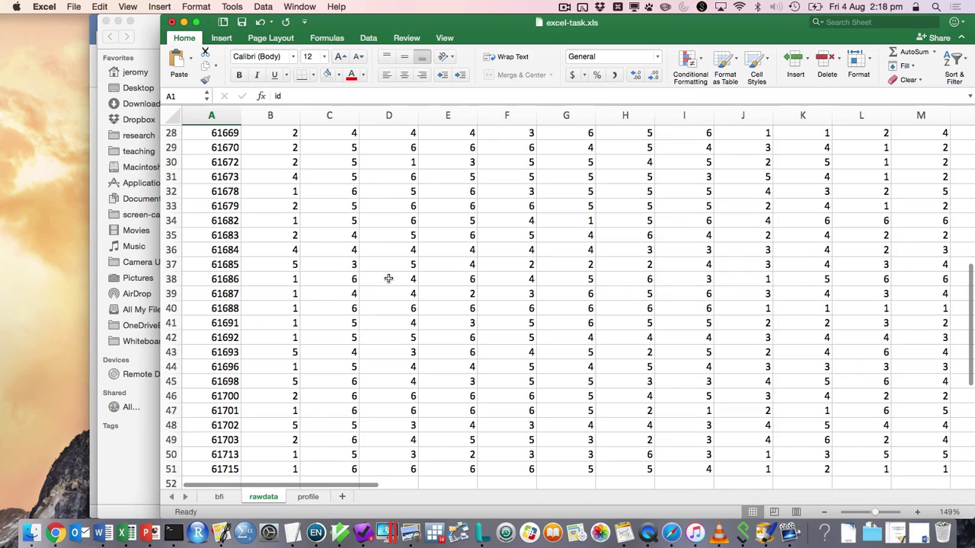
scroll(388, 278, up, 10)
key(Right)
key(Right)
key(Right)
key(Right)
key(Right)
key(Right)
key(Right)
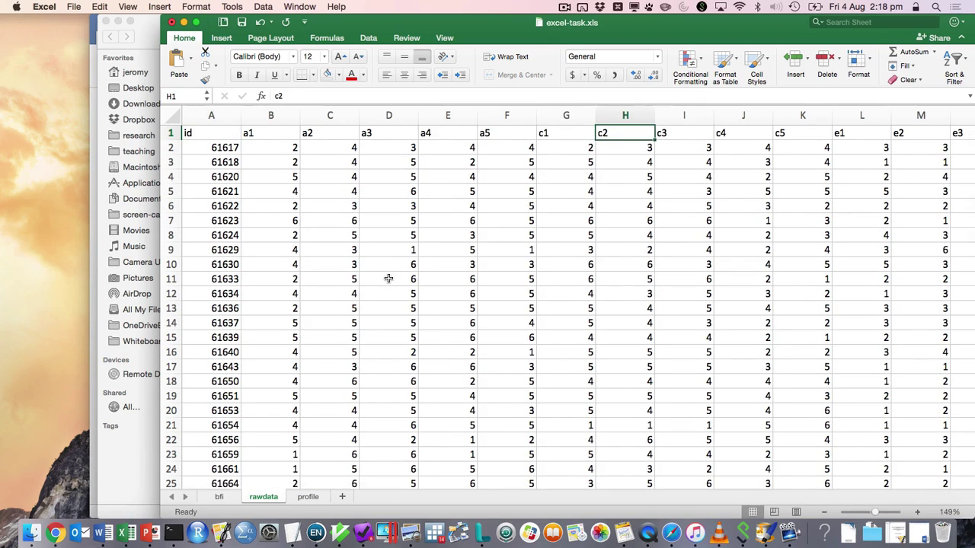
key(Right)
key(Right)
key(Right)
key(Right)
key(Right)
key(Right)
key(Right)
key(Right)
key(Right)
key(Right)
key(Right)
key(Right)
key(Right)
key(Right)
key(Right)
key(Right)
key(Right)
key(Right)
key(Right)
key(Right)
key(Left)
key(Left)
key(Left)
key(Left)
key(Left)
key(Left)
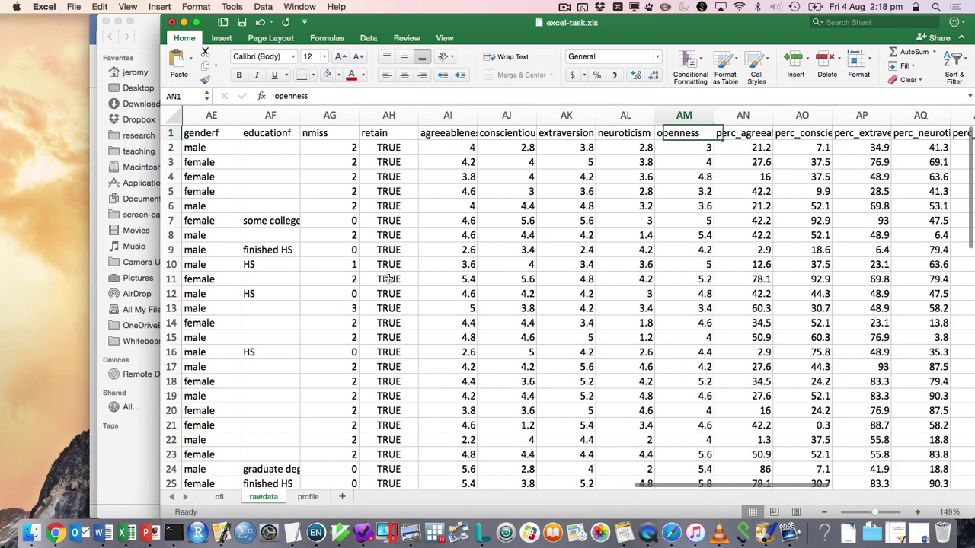
key(shift+space)
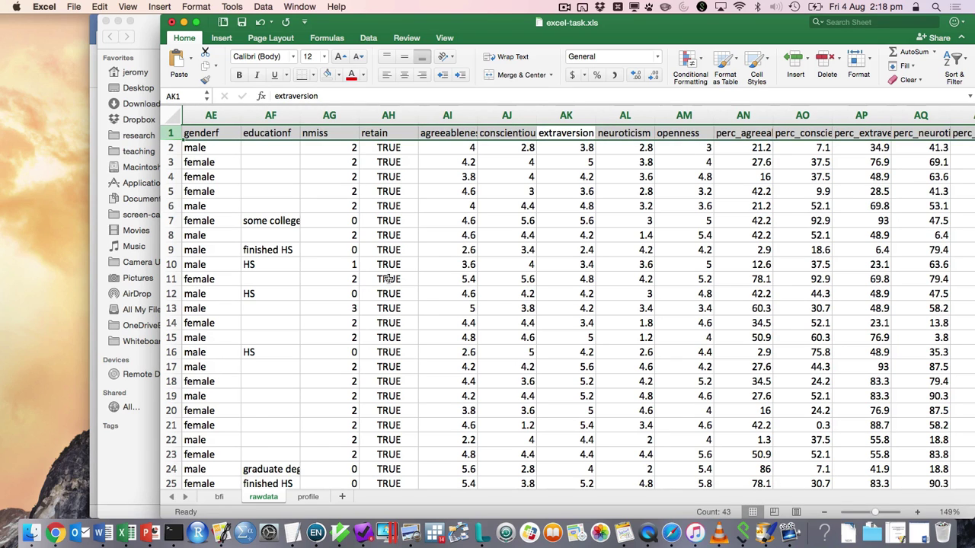
key(ctrl+shift+equal)
Step: Number the new row 1 starting 1, 2 and fill the sequence across all header columns
key(ctrl+Home)
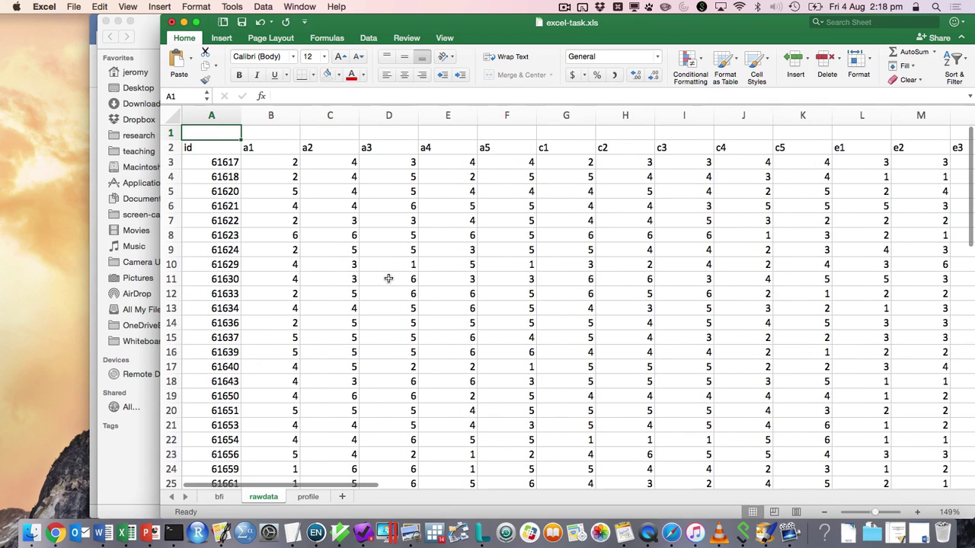
text(1)
key(Tab)
text(2)
key(shift+Tab)
key(shift+Right)
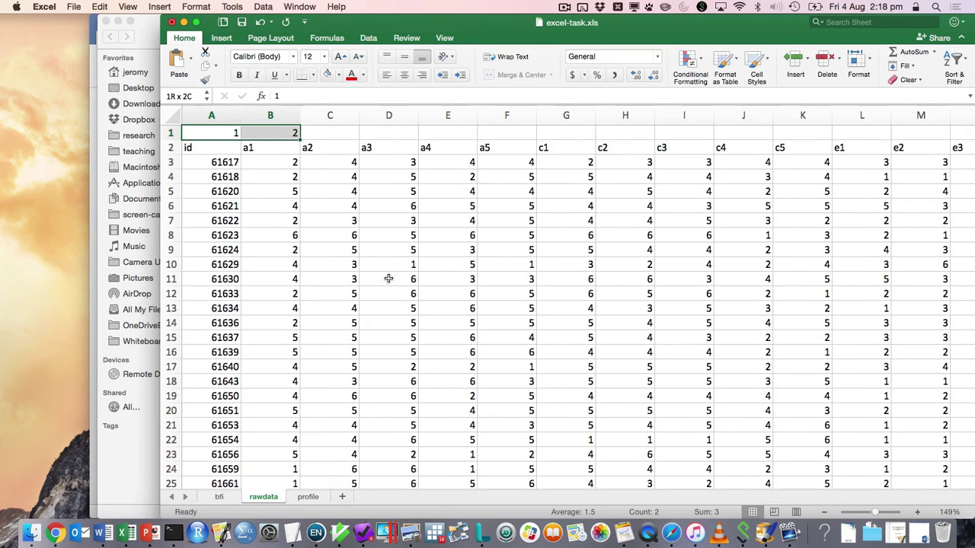
drag(299, 140, 843, 147)
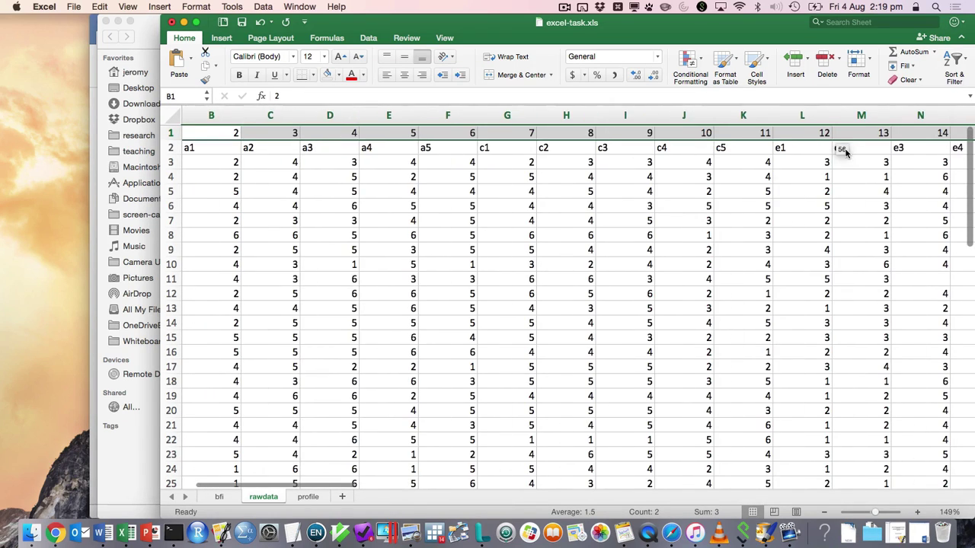
Step: Confirm the genderf header sits at column 31, then go back to the profile sheet
key(Tab)
key(Tab)
key(Tab)
key(Tab)
key(Tab)
key(Tab)
key(Tab)
key(Tab)
key(Tab)
key(Tab)
key(Tab)
key(Tab)
key(Tab)
key(Tab)
key(Tab)
key(Tab)
key(Tab)
key(Tab)
key(Tab)
key(Tab)
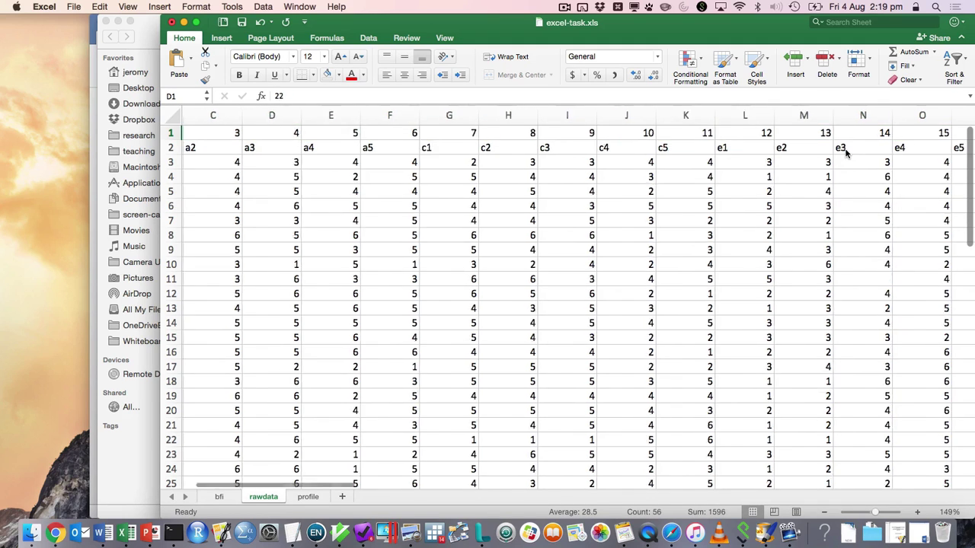
key(Left)
key(Left)
key(Left)
key(Left)
key(Left)
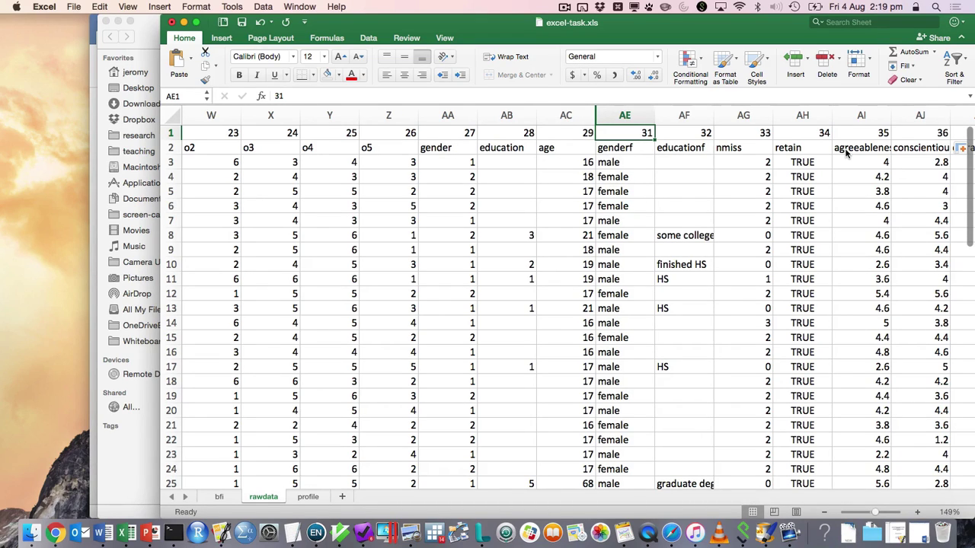
key(Down)
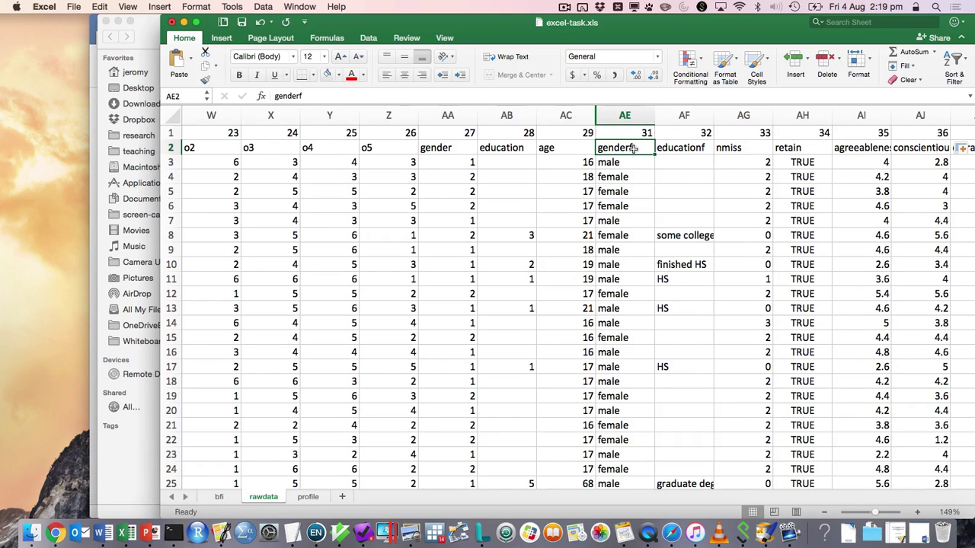
click(317, 499)
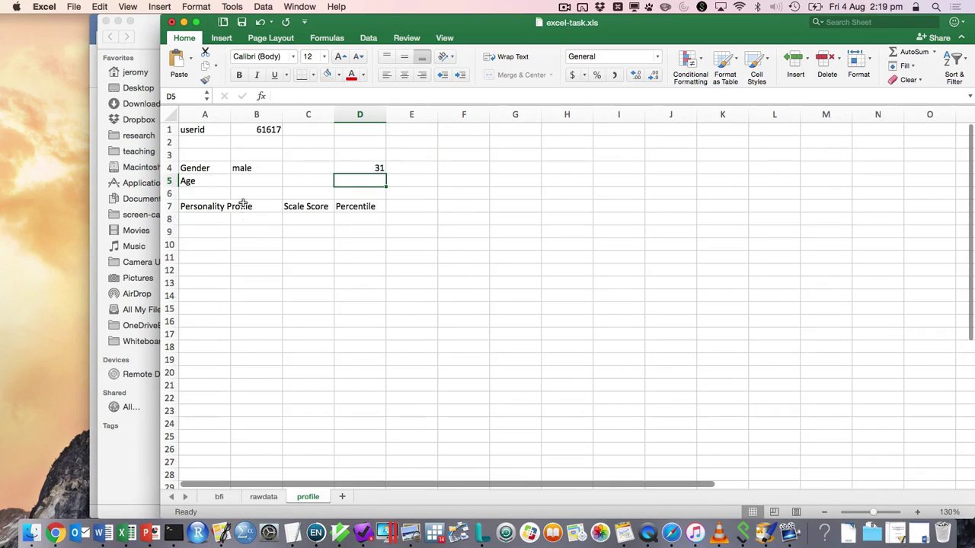
Step: Copy B4's gender VLOOKUP into B5 and change MATCH("genderf") to MATCH("age")
click(245, 168)
click(248, 185)
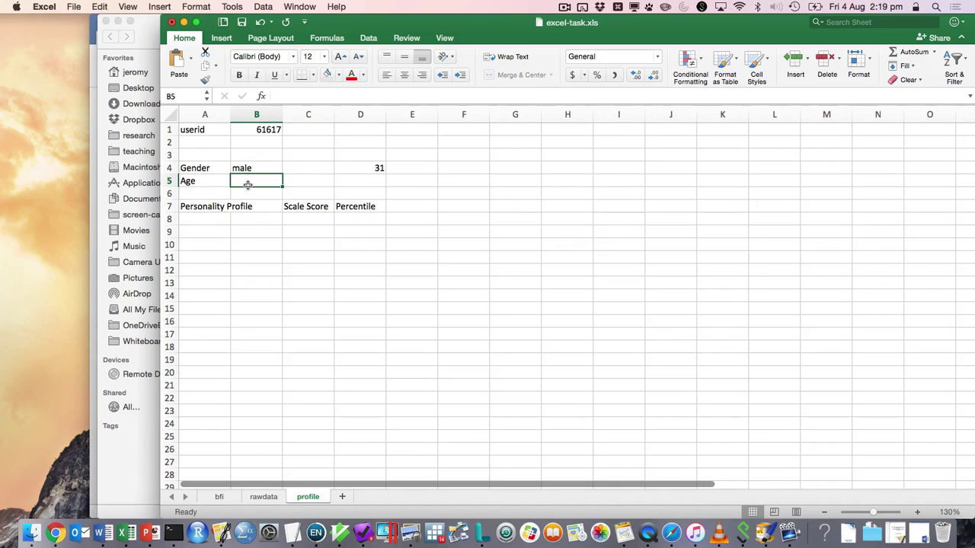
key(Up)
key(super+c)
click(248, 185)
key(super+v)
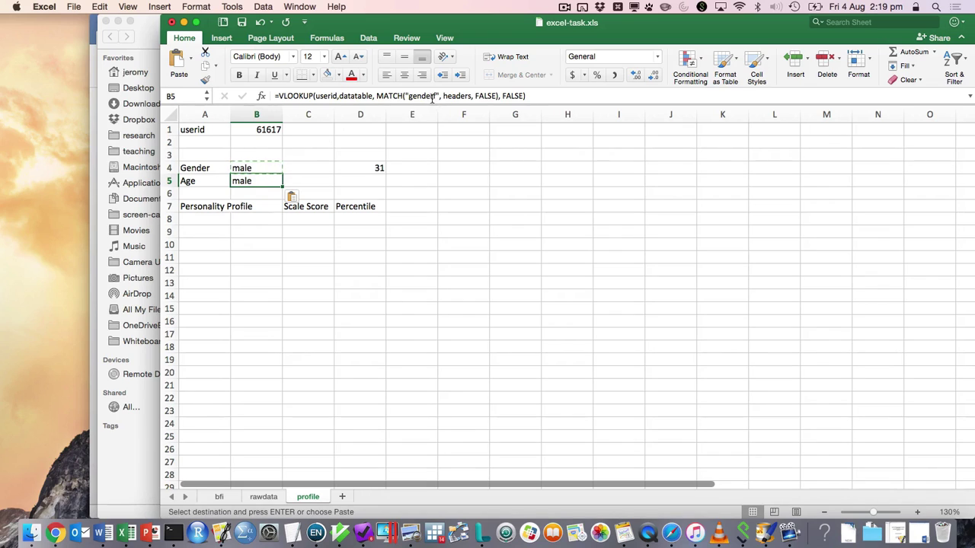
click(431, 96)
key(Delete)
key(BackSpace)
key(BackSpace)
key(BackSpace)
key(BackSpace)
key(BackSpace)
text(e)
key(Return)
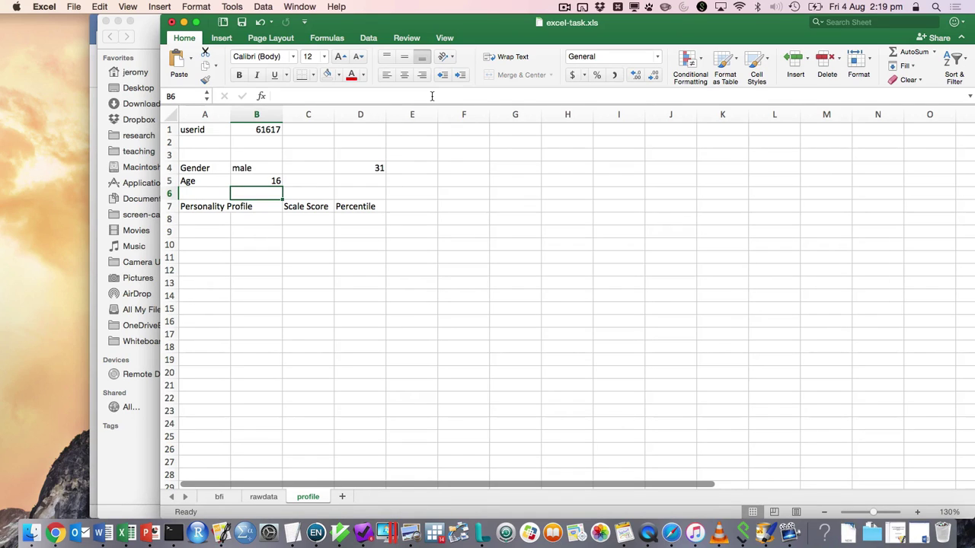
Step: Append & "years old" to B5's formula so it reads 16 years old
key(Up)
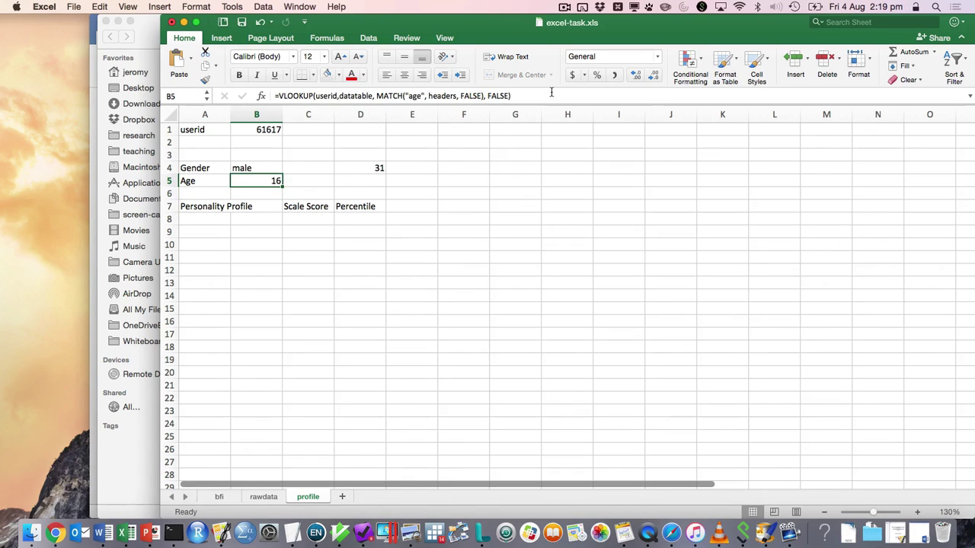
click(552, 91)
text(& "years old")
key(Return)
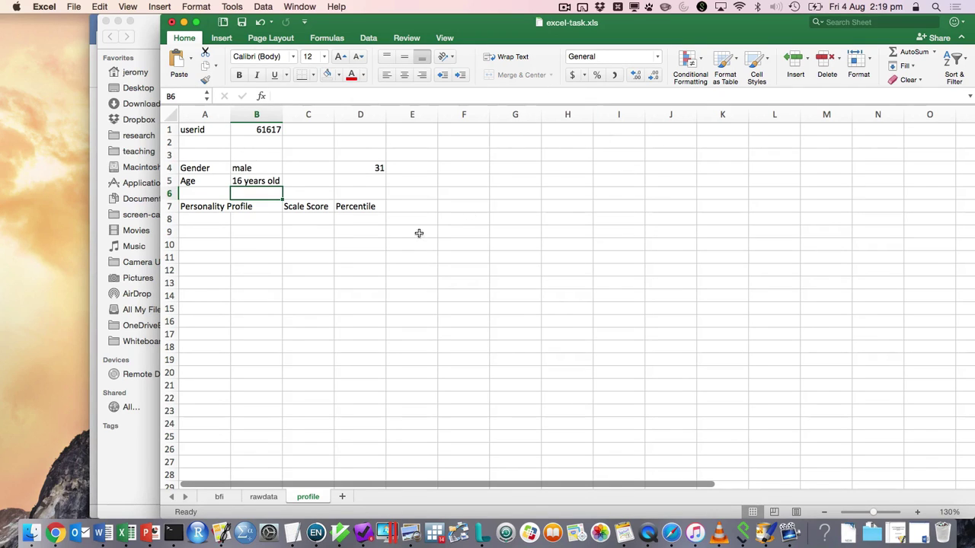
click(318, 221)
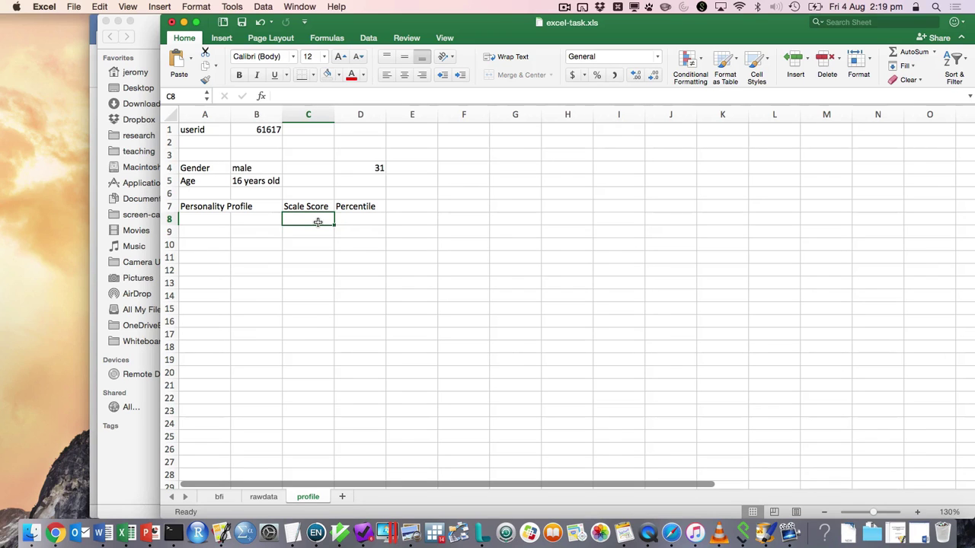
Step: Copy the ten headers agreeableness through perc_openness from the rawdata sheet
click(265, 497)
key(Right)
key(Right)
key(Right)
key(Right)
key(Right)
key(Right)
key(Right)
key(Right)
key(Right)
key(Right)
key(Right)
key(Right)
key(Right)
key(Right)
key(Right)
key(Right)
key(Right)
key(Right)
key(Right)
key(Right)
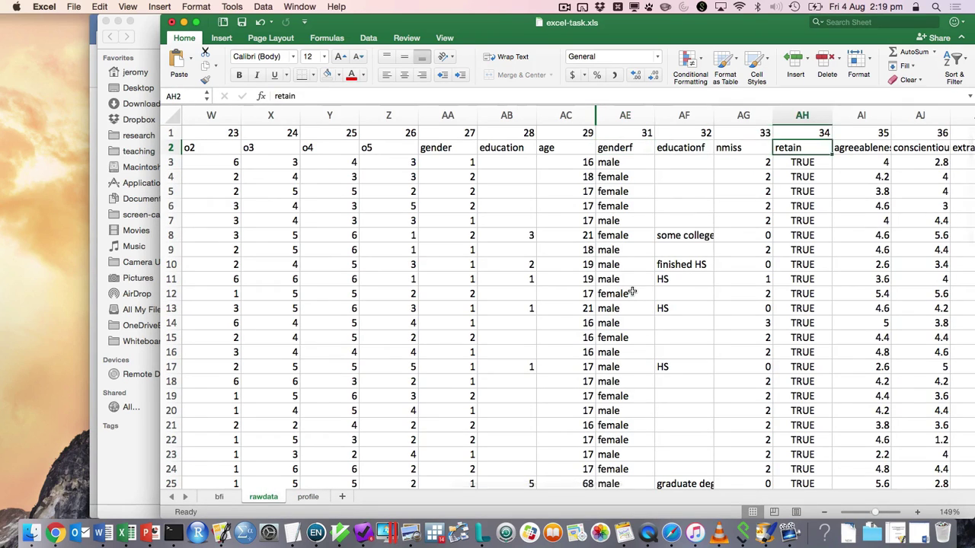
key(Left)
key(Left)
key(Left)
key(Left)
key(Left)
key(Left)
key(Left)
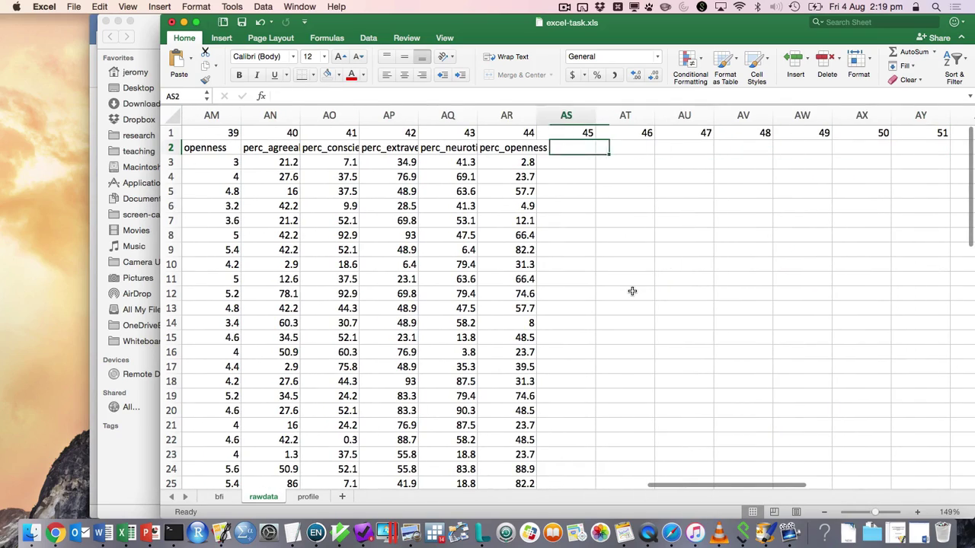
key(shift+Left)
key(shift+Left)
key(shift+Left)
key(shift+Left)
key(shift+Left)
key(shift+Left)
key(shift+Left)
key(shift+Left)
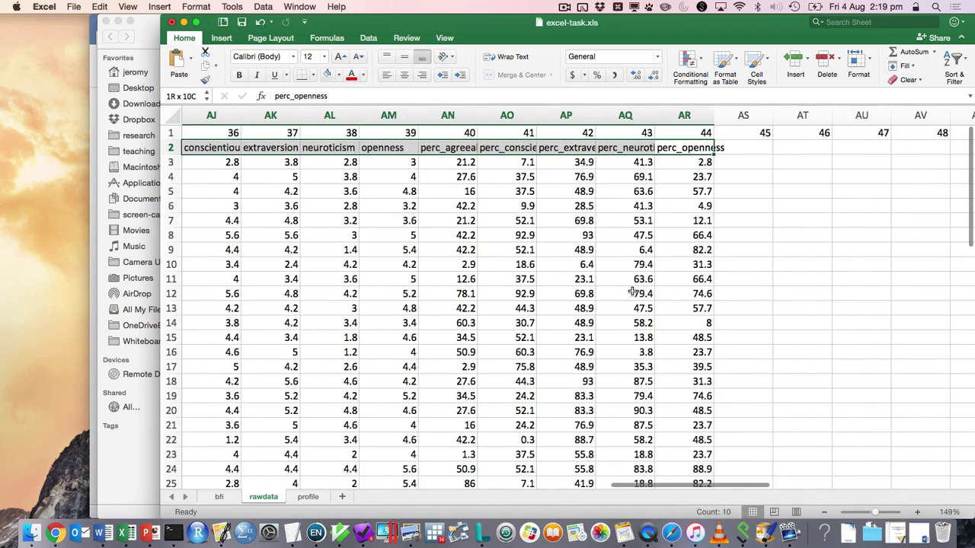
key(shift+Left)
key(super+c)
Step: Paste the headers at H8 on profile, then undo the horizontal paste
click(312, 497)
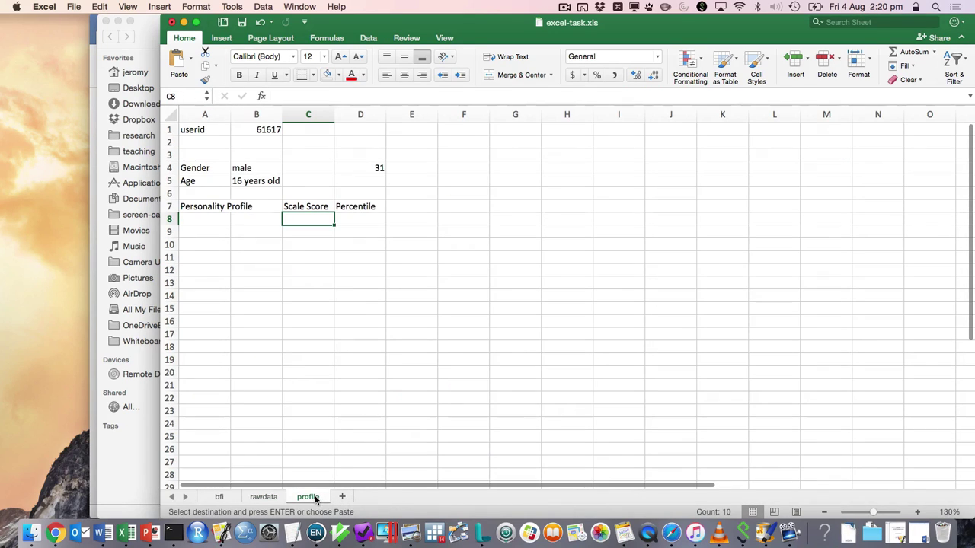
click(425, 222)
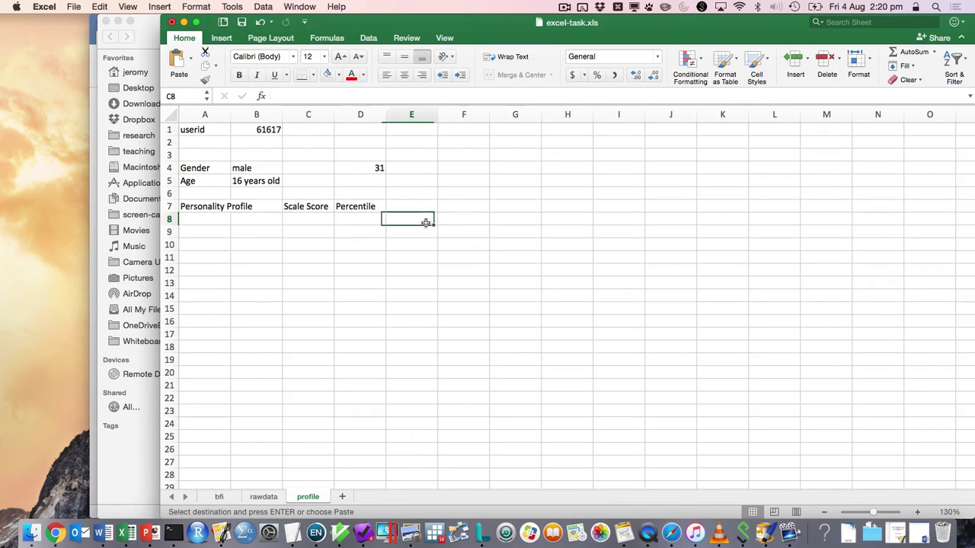
key(Right)
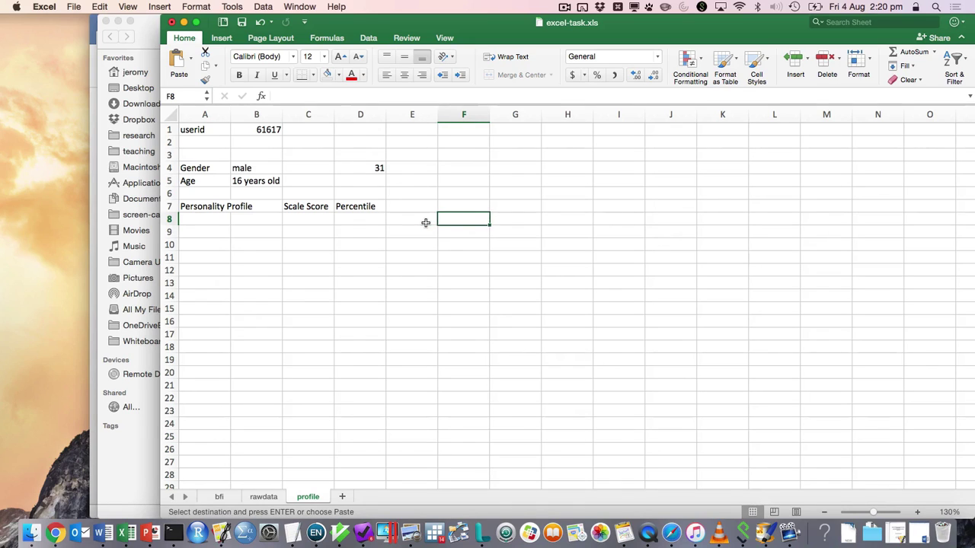
key(Right)
key(Right)
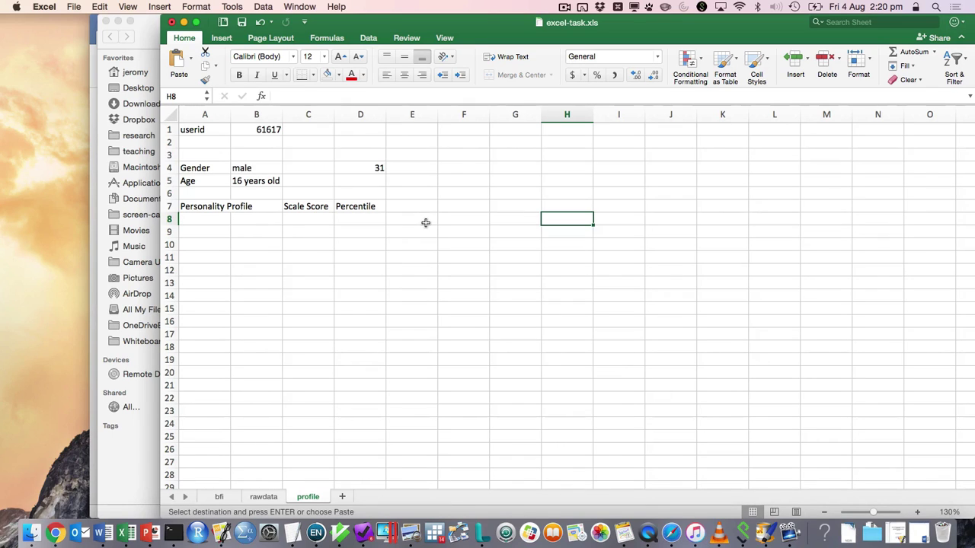
key(super+v)
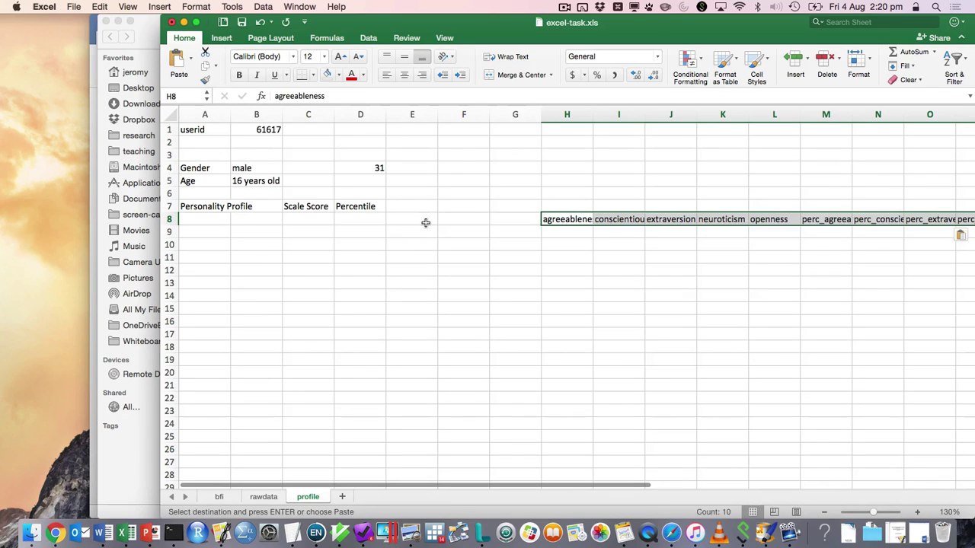
key(super+z)
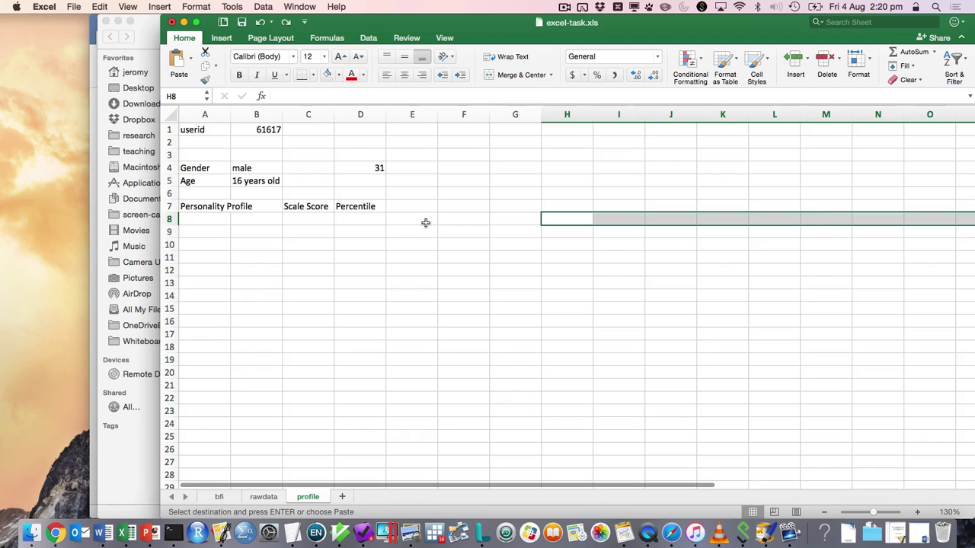
Step: Try a transposed Paste Special at H8, then undo the oversized result
click(102, 6)
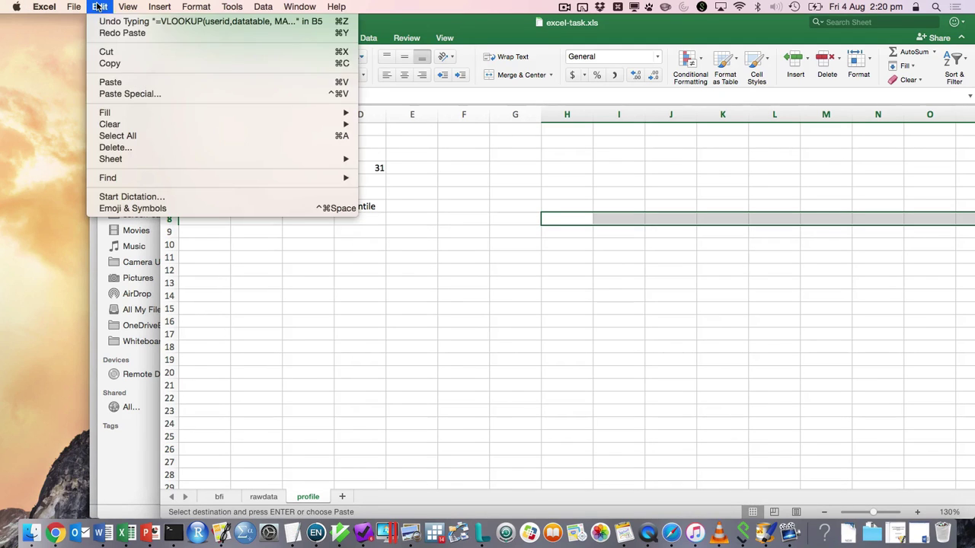
click(162, 93)
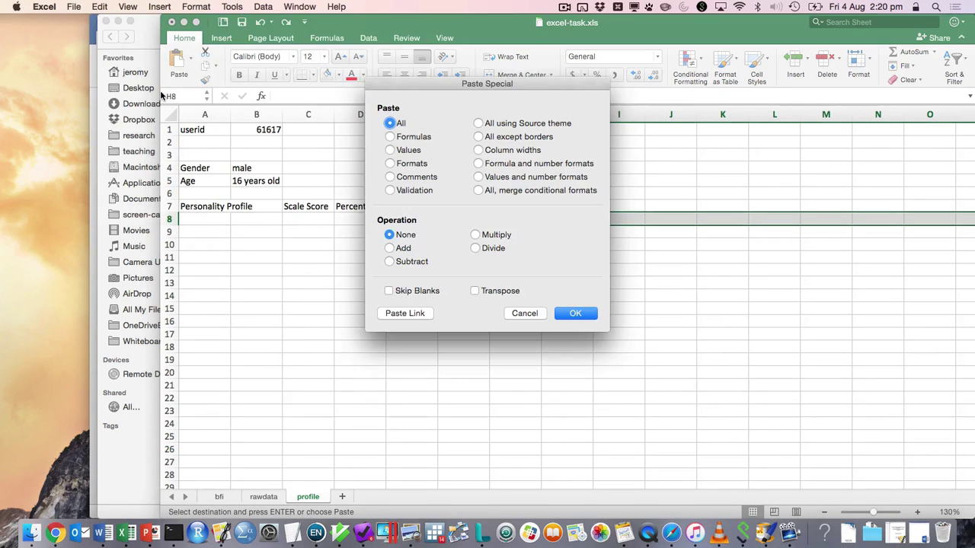
click(483, 292)
click(576, 314)
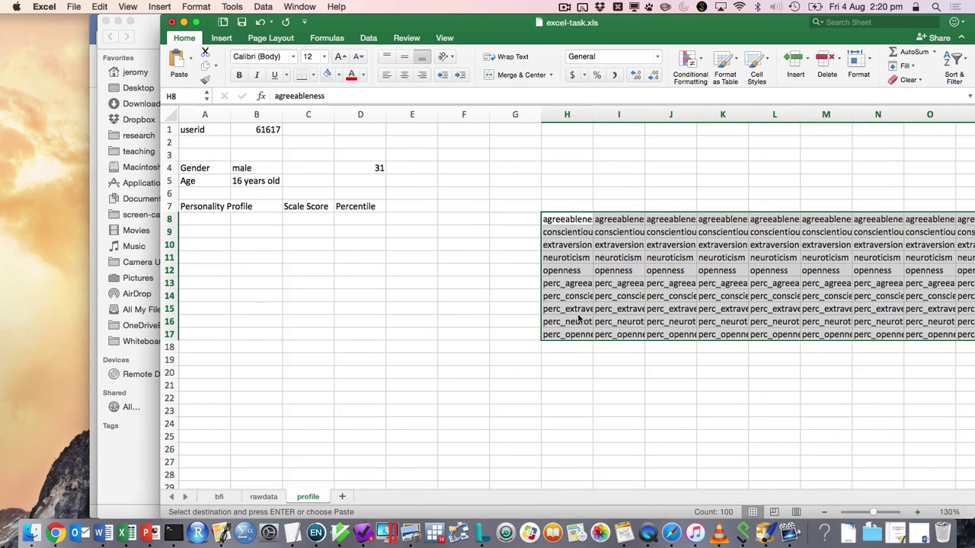
key(super+z)
Step: Retry a values-only Paste Special at H8 and undo the labels pasted across row 8
key(Up)
key(Left)
key(Right)
key(Down)
key(ctrl+super+v)
key(v)
click(578, 313)
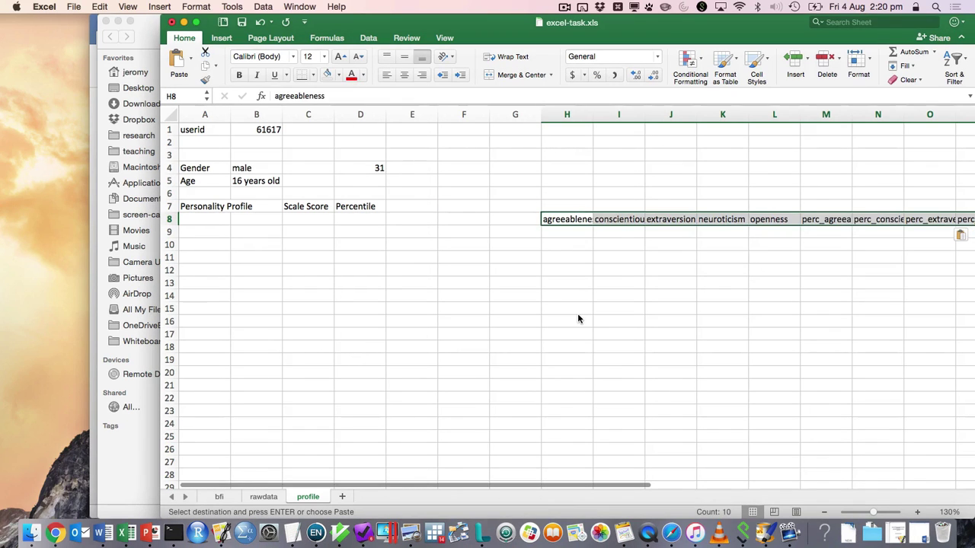
key(super+z)
Step: Recheck the copied headers on rawdata, then reopen Paste Special on profile with Transpose
click(264, 497)
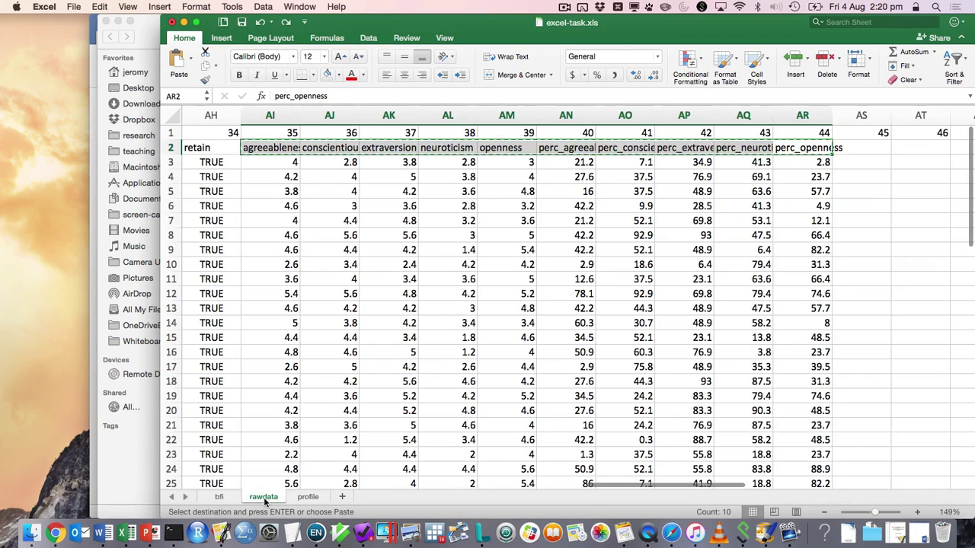
click(307, 497)
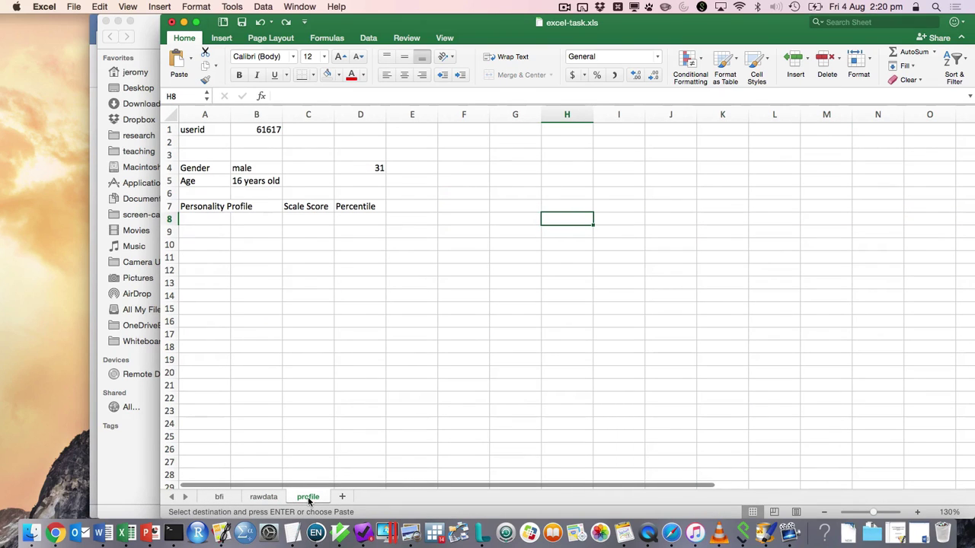
key(ctrl+super+v)
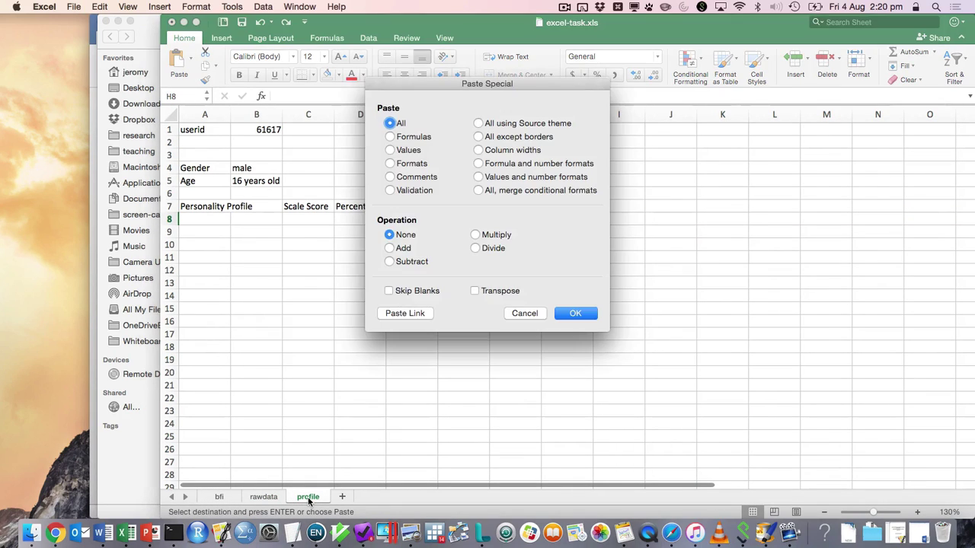
key(super+e)
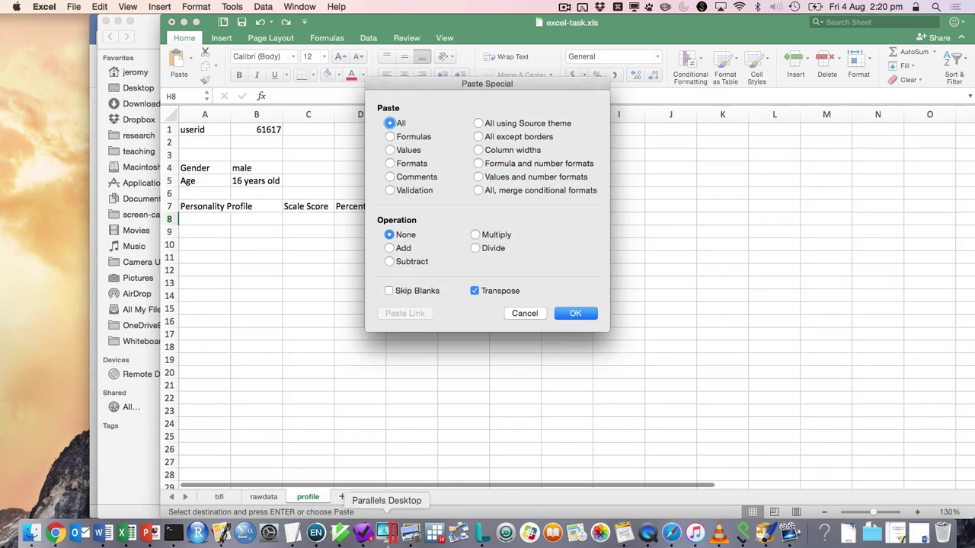
Step: Paste the headers down column H and move percentile labels H13:H17 into I8:I12
click(589, 318)
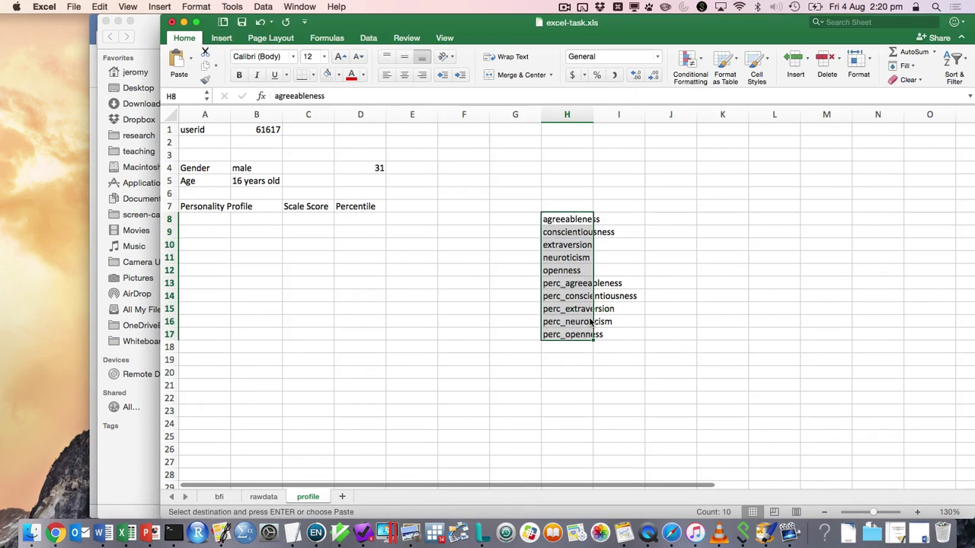
key(Return)
key(Return)
key(Return)
key(Return)
key(Return)
key(shift+Down)
key(shift+Down)
key(shift+Down)
key(shift+Down)
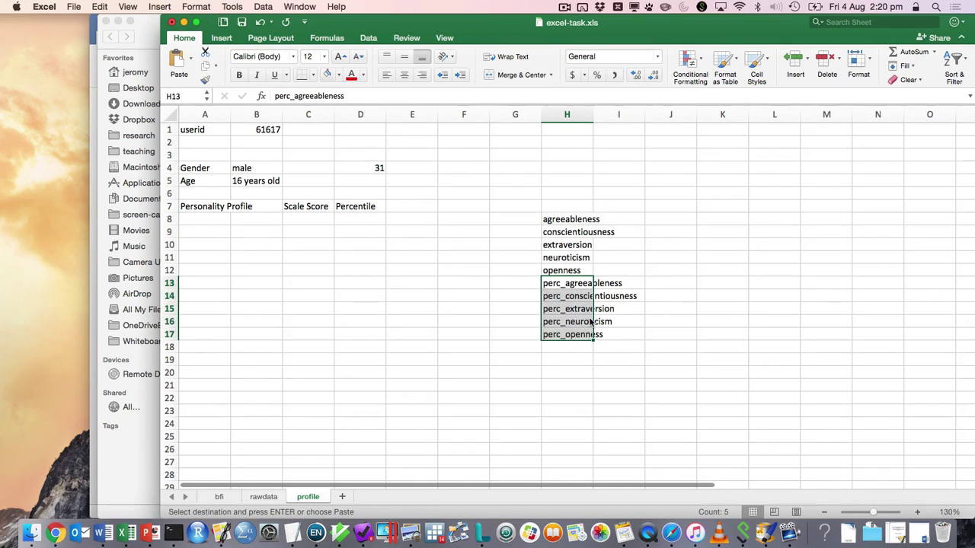
key(super+c)
key(Up)
key(Up)
key(Up)
key(Up)
key(Up)
key(Right)
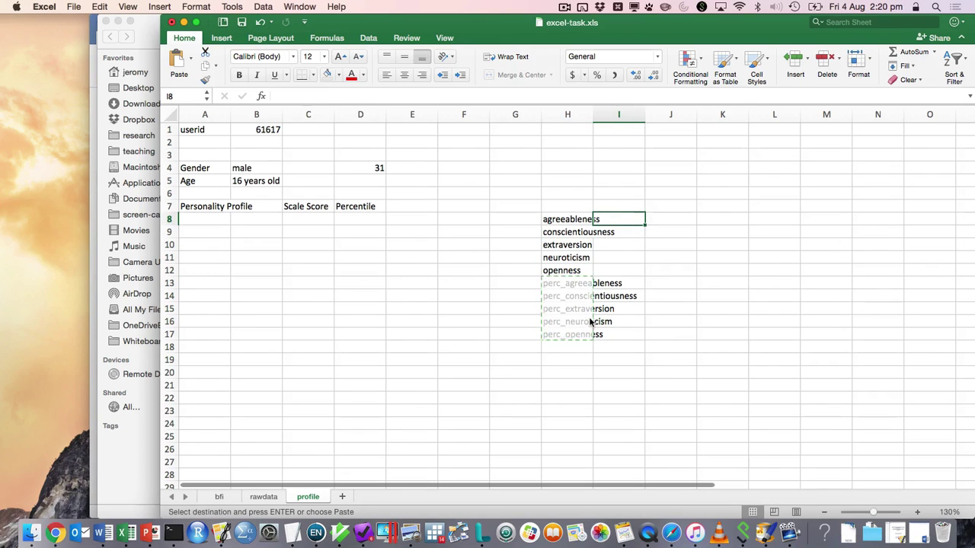
key(Return)
Step: Move between the trait names in column H and cell B8 under Personality Profile
key(Left)
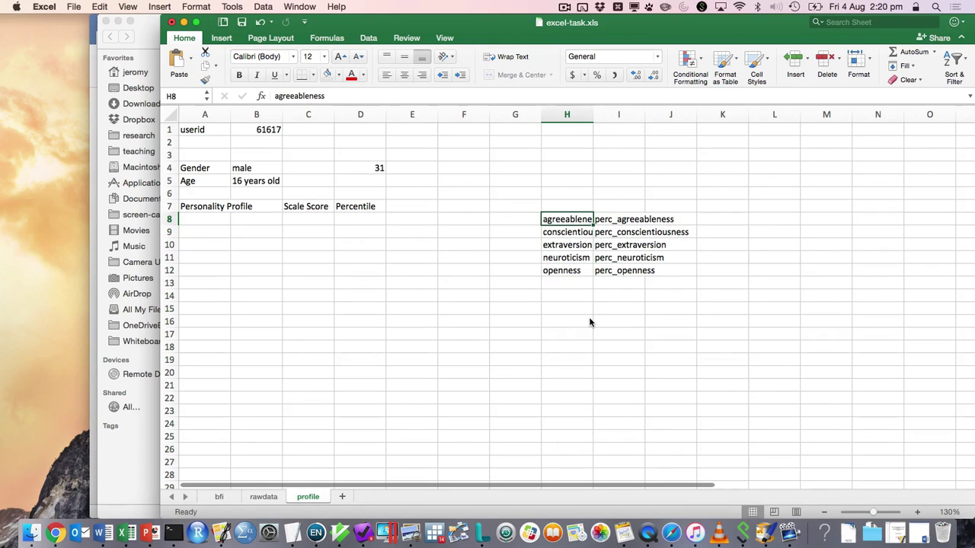
key(Down)
key(Up)
key(Down)
key(Right)
key(Up)
key(Left)
key(Left)
Step: Copy the five trait names from H8:H12 and paste them into B8:B12
key(Left)
key(Left)
key(Left)
key(Left)
key(Left)
key(Right)
key(Up)
key(Up)
key(Up)
key(Up)
key(Left)
key(Down)
key(Down)
key(Down)
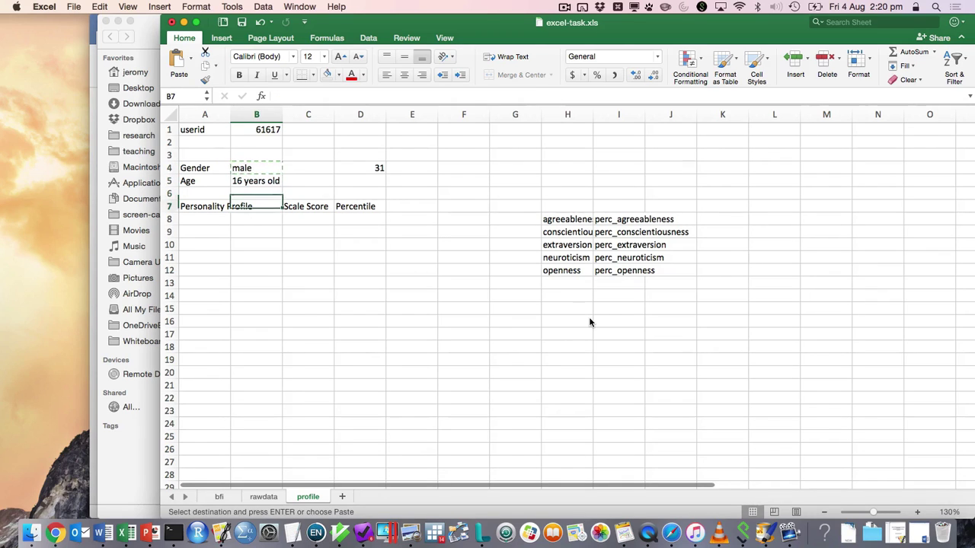
key(Down)
key(Right)
key(Right)
key(Right)
key(Right)
key(Right)
key(Right)
key(Right)
key(Left)
key(shift+Down)
key(shift+Down)
key(shift+Down)
key(shift+Down)
key(super+c)
key(Left)
key(Left)
key(Left)
key(Left)
key(Left)
key(Left)
key(Left)
key(Right)
key(super+v)
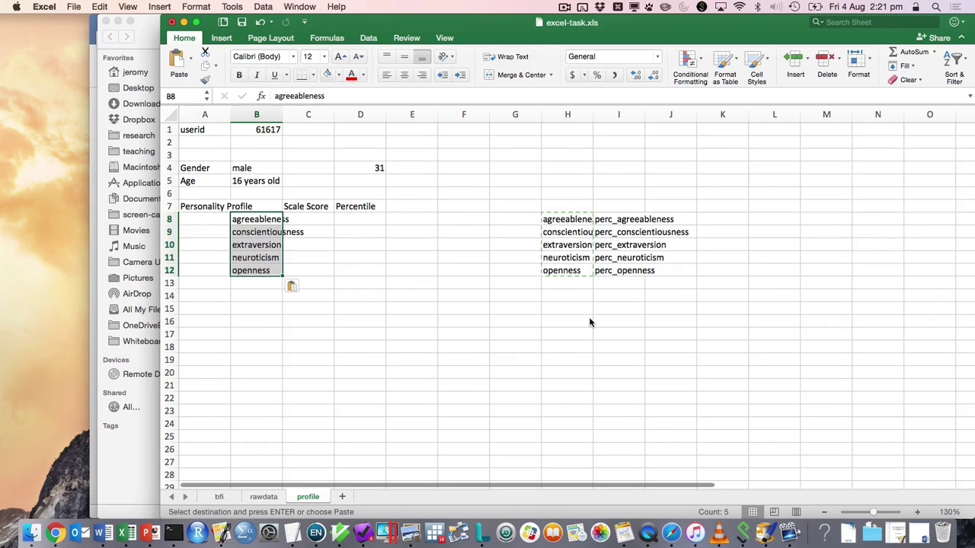
key(Up)
key(Up)
key(Up)
key(Up)
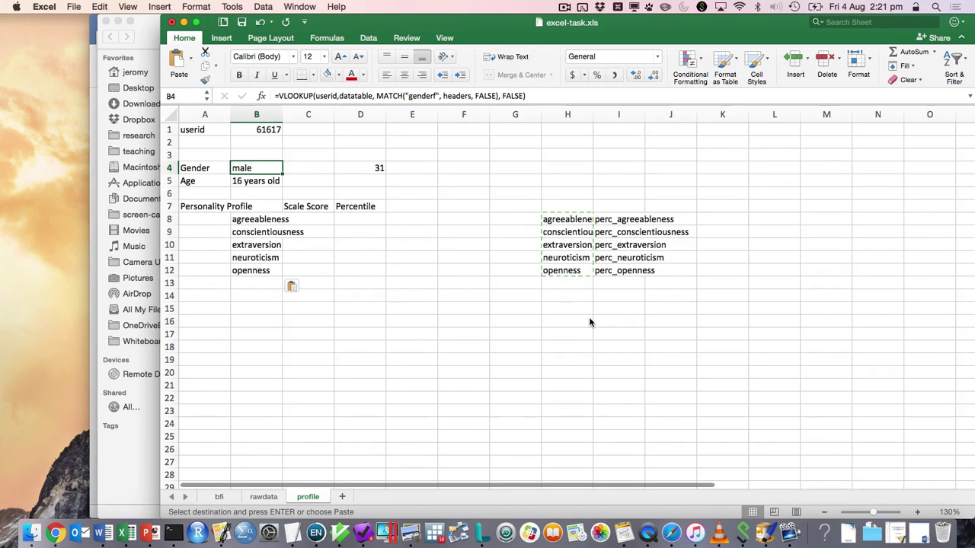
Step: Put B4's VLOOKUP in C8 with MATCH pointing at trait name H8 instead of "genderf"
key(super+c)
key(Down)
key(Down)
key(Down)
key(Down)
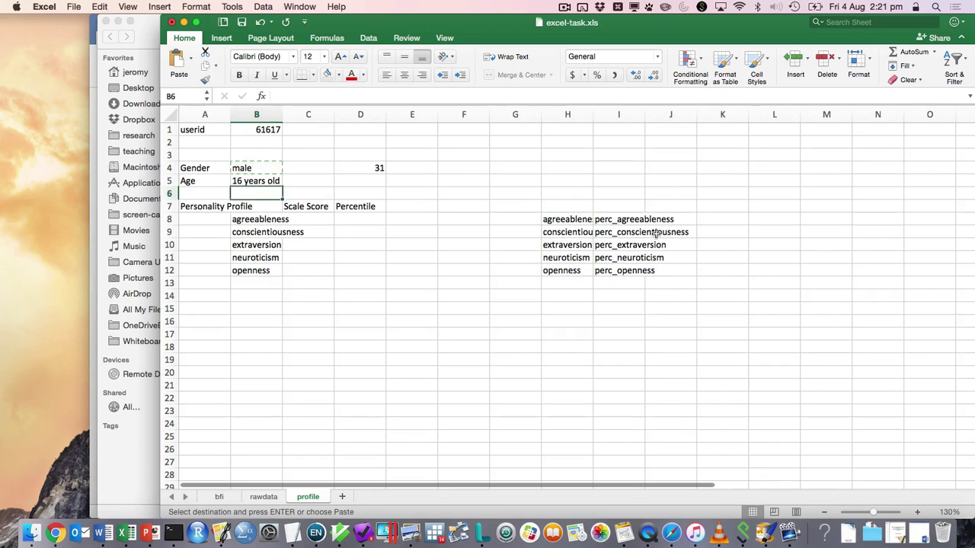
key(Right)
key(super+v)
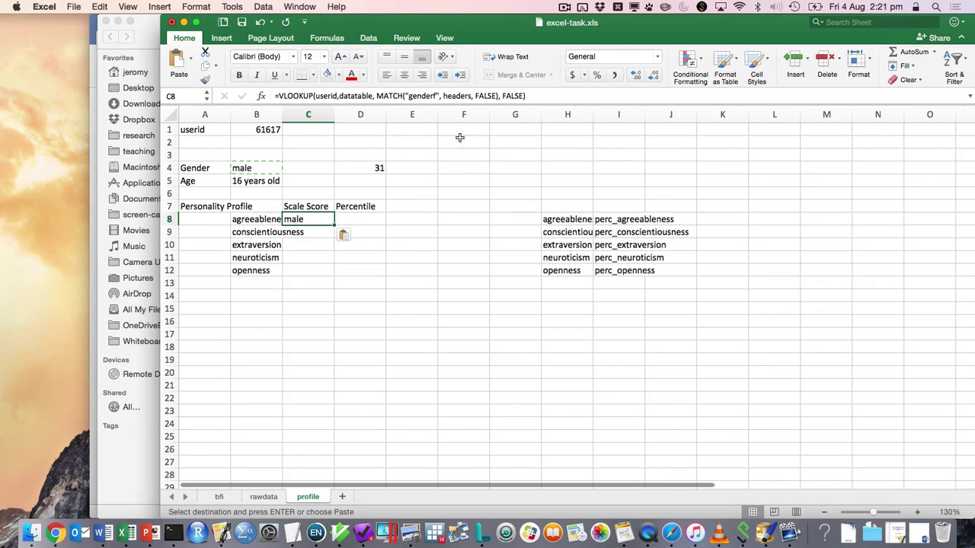
click(436, 96)
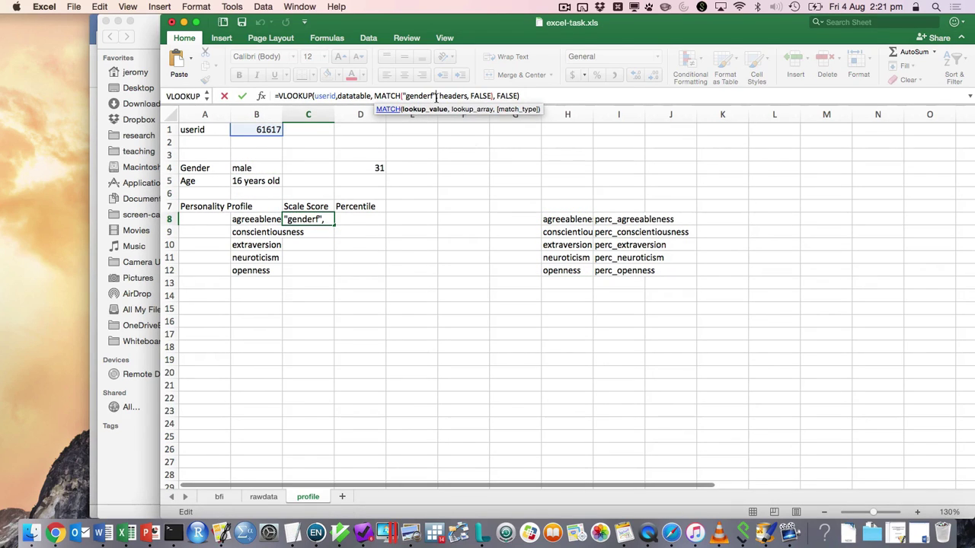
key(BackSpace)
key(BackSpace)
key(BackSpace)
key(BackSpace)
key(BackSpace)
key(BackSpace)
key(BackSpace)
key(BackSpace)
key(BackSpace)
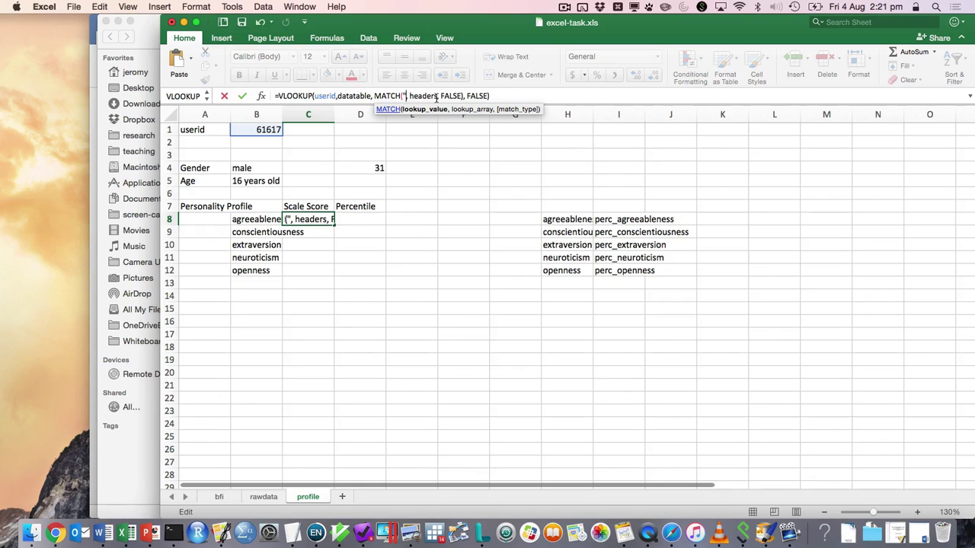
click(569, 219)
key(Return)
Step: Copy C8's lookup into percentiles D8:D12 and remaining scores C9:C12
key(Up)
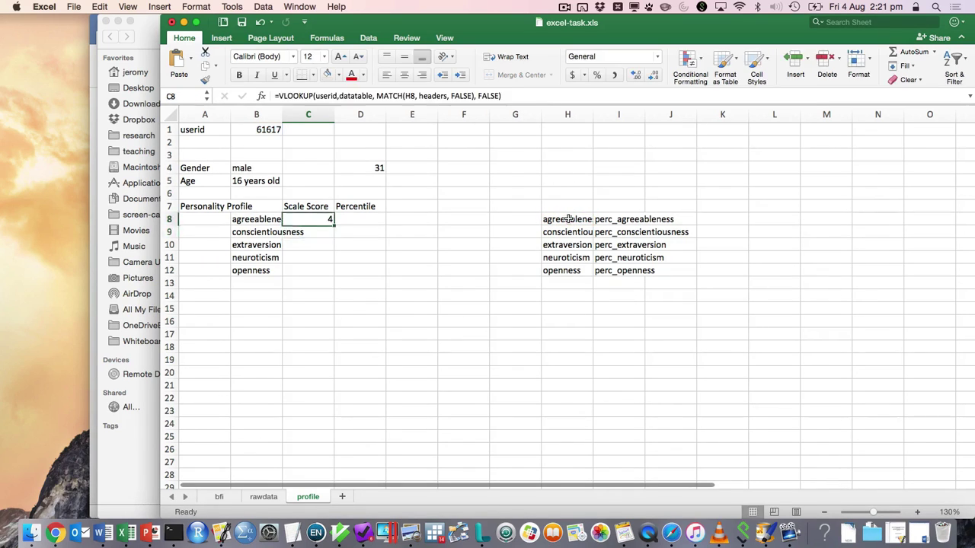
key(super+c)
key(Right)
key(shift+Down)
key(shift+Down)
key(shift+Down)
key(shift+Down)
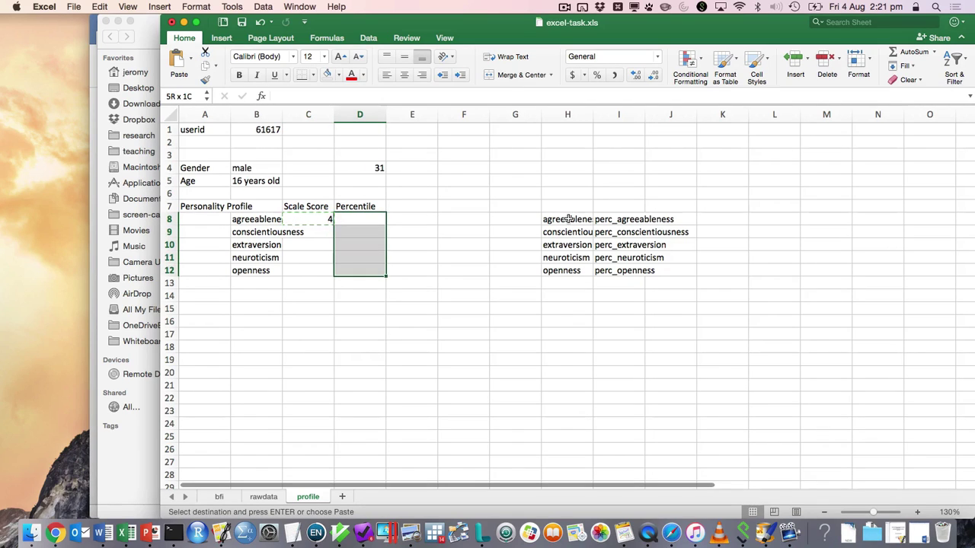
key(super+v)
key(Left)
key(Down)
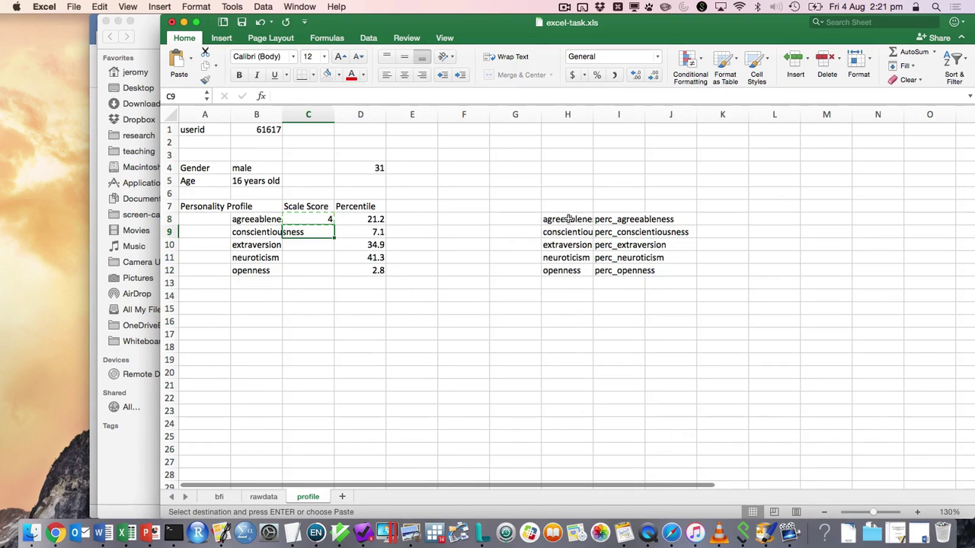
key(shift+Down)
key(shift+Down)
key(shift+Down)
key(super+v)
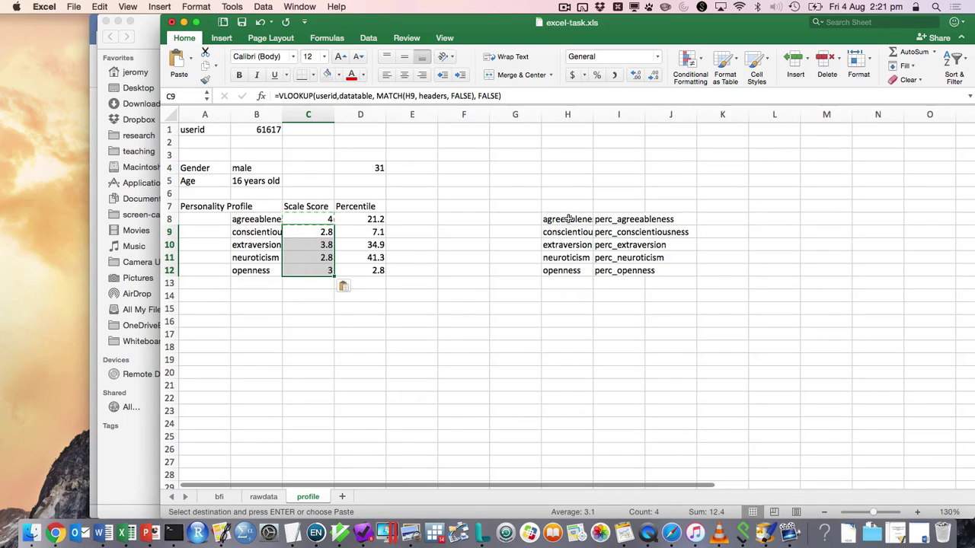
key(Escape)
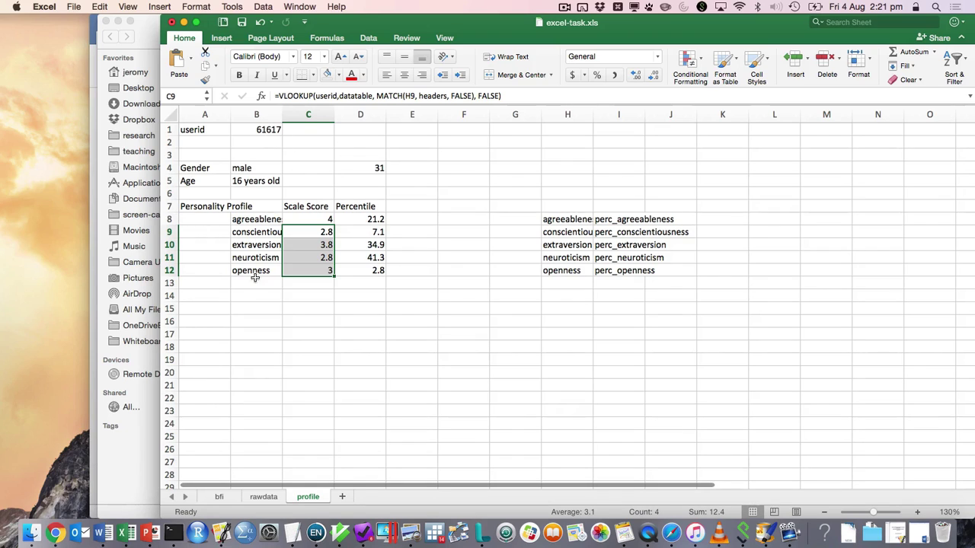
click(263, 497)
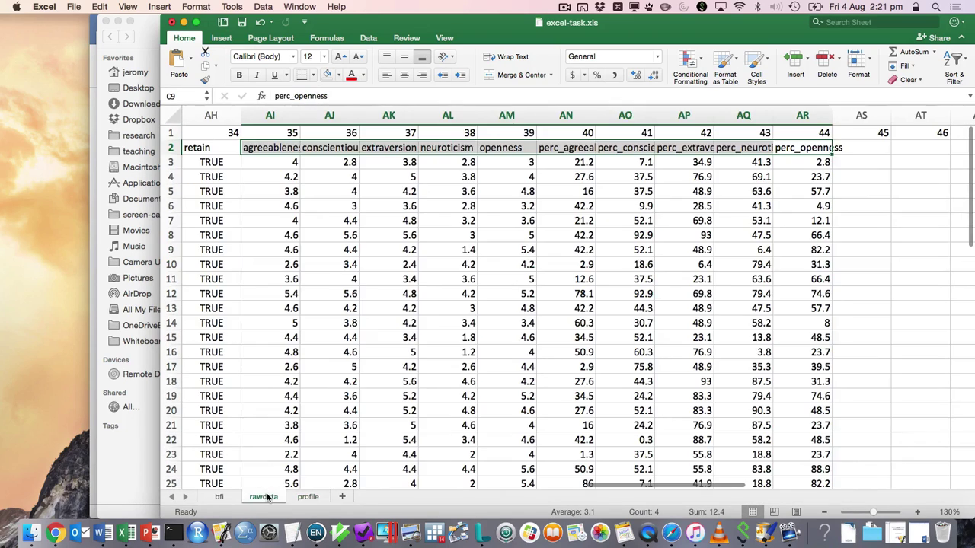
scroll(336, 276, left, 15)
scroll(335, 276, left, 2)
scroll(335, 276, right, 15)
scroll(335, 276, down, 1)
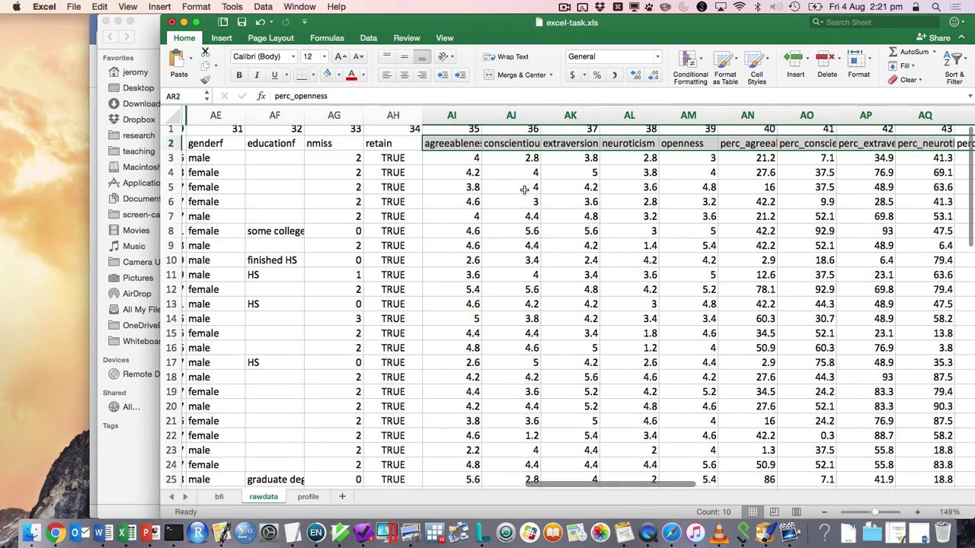
click(470, 157)
key(Right)
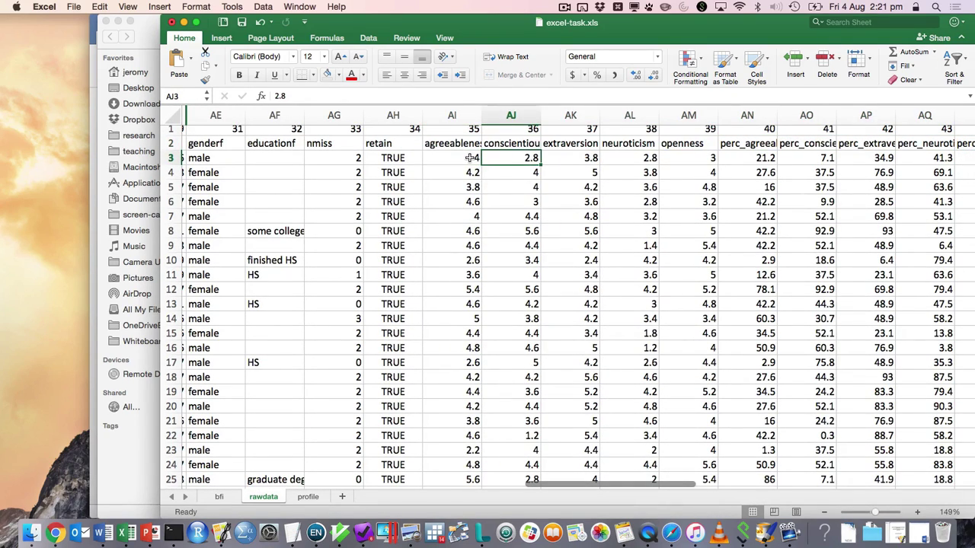
click(310, 496)
Step: Format scale scores C8:C12 as Number with 1 decimal place
click(331, 243)
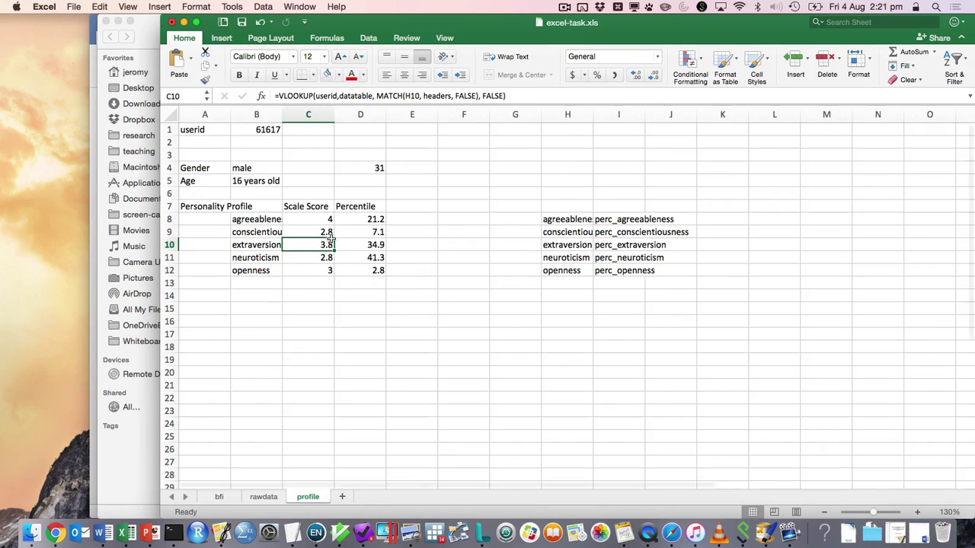
key(Up)
key(Up)
key(shift+Down)
key(shift+Down)
key(shift+Down)
key(shift+Down)
key(super+1)
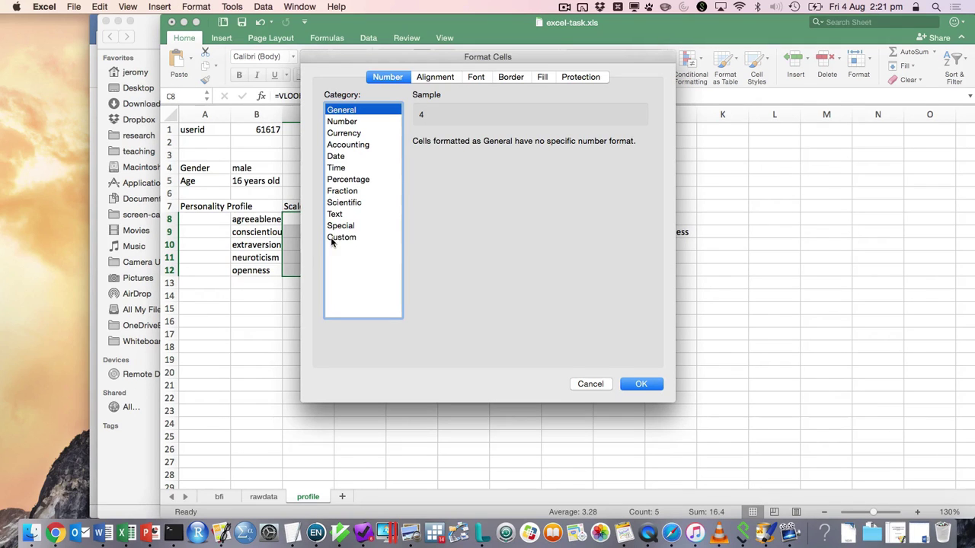
click(381, 122)
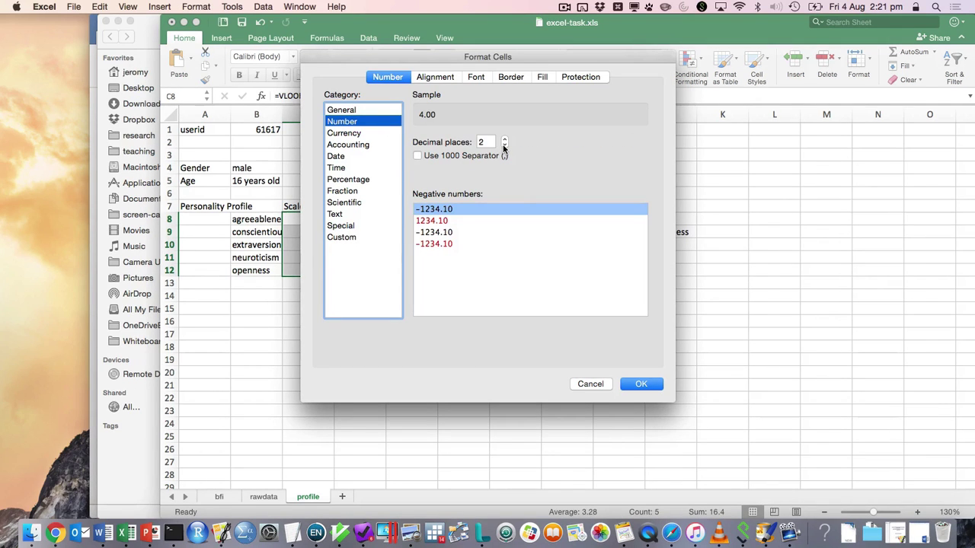
click(504, 145)
click(642, 385)
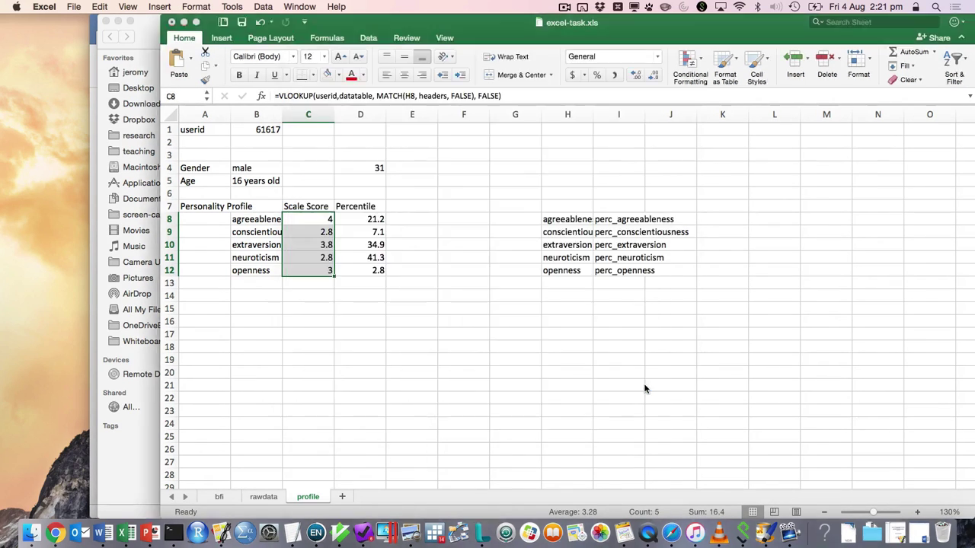
Step: Select the Personality Profile header row A7:D7
click(385, 221)
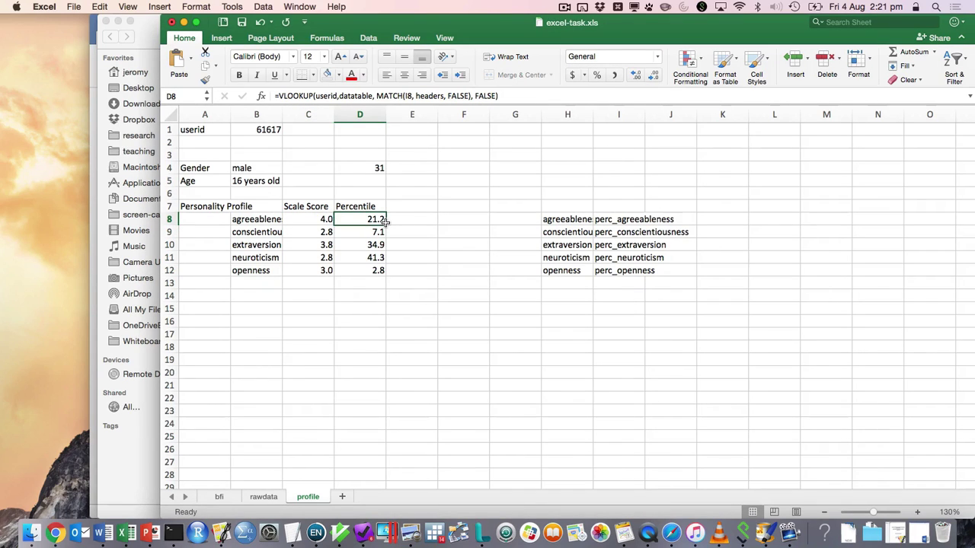
key(Up)
key(shift+Left)
key(shift+Left)
key(shift+Left)
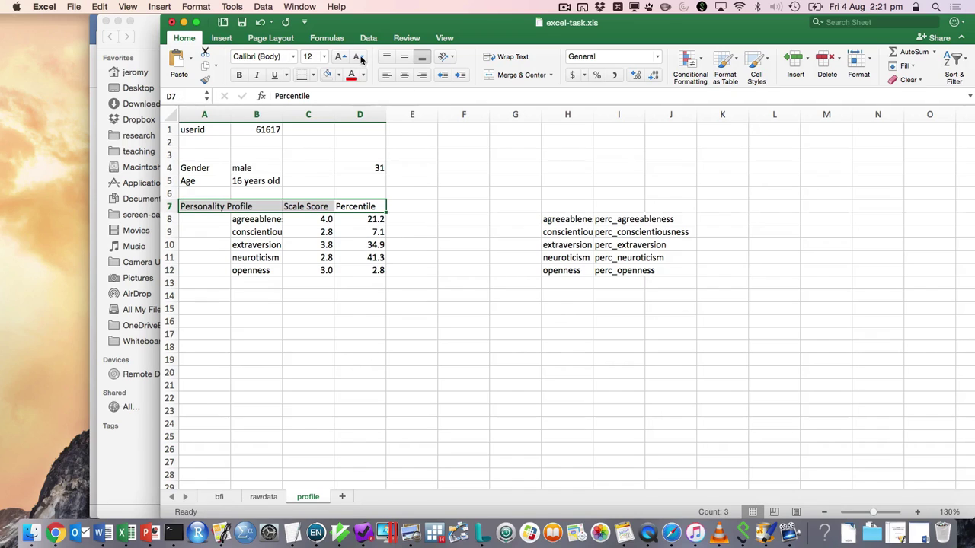
Step: Add a top border to header row A7:D7 and a bottom border to openness row A12:D12
click(313, 76)
click(340, 122)
click(203, 268)
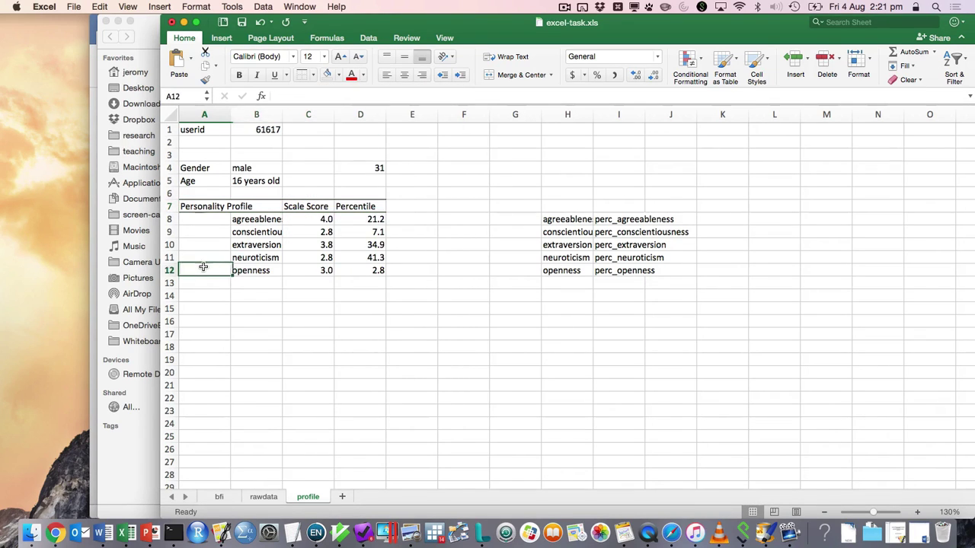
key(shift+Right)
key(shift+Right)
key(shift+Right)
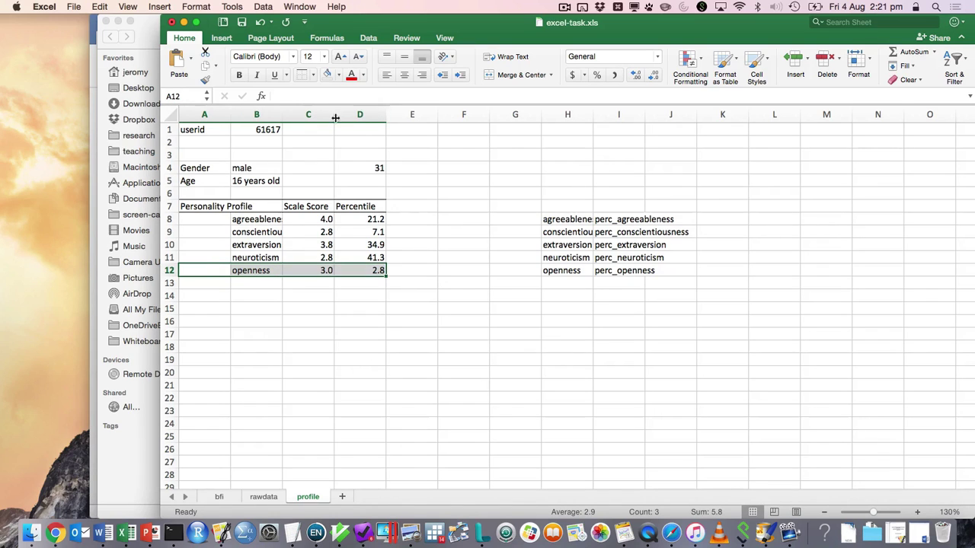
click(313, 76)
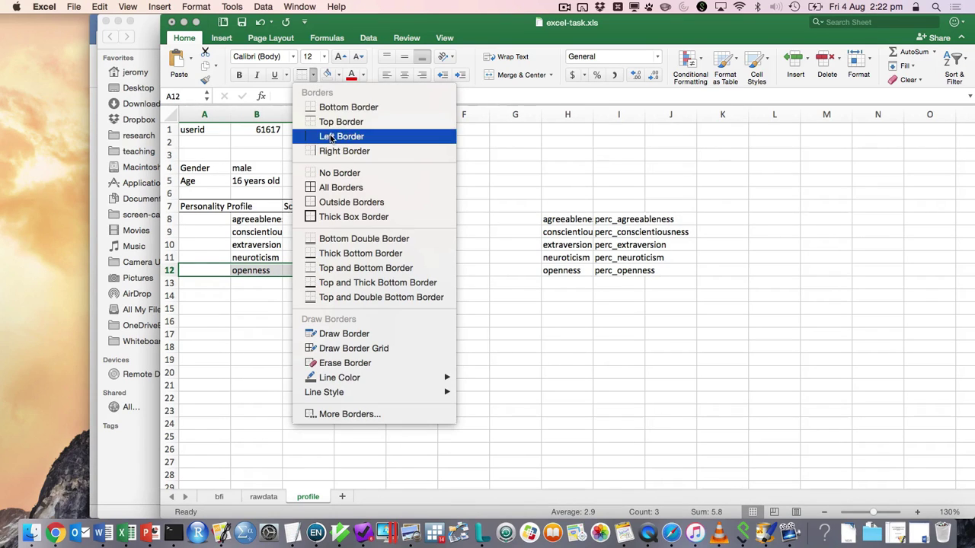
click(340, 111)
click(395, 219)
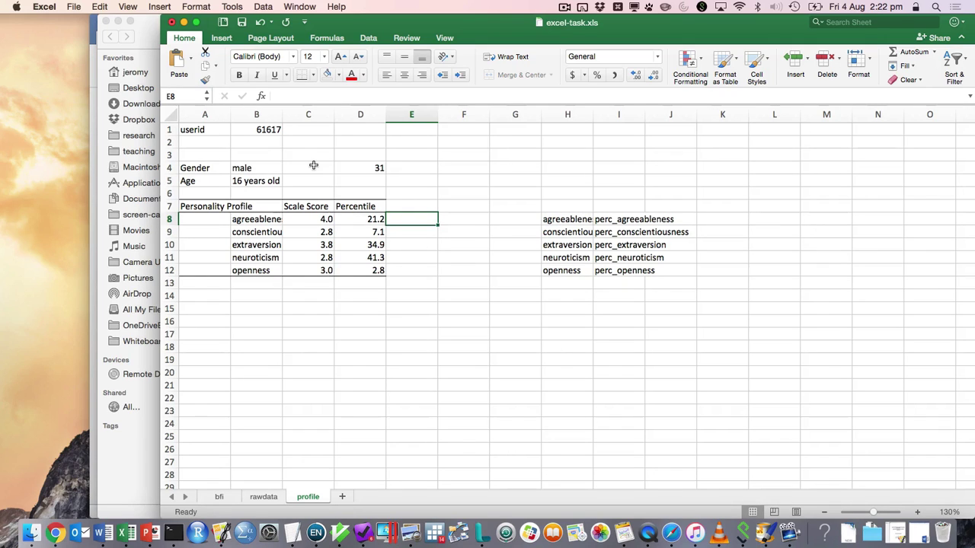
Step: Copy the 25 item codes and statements from the bfi sheet (B2:C26)
click(221, 497)
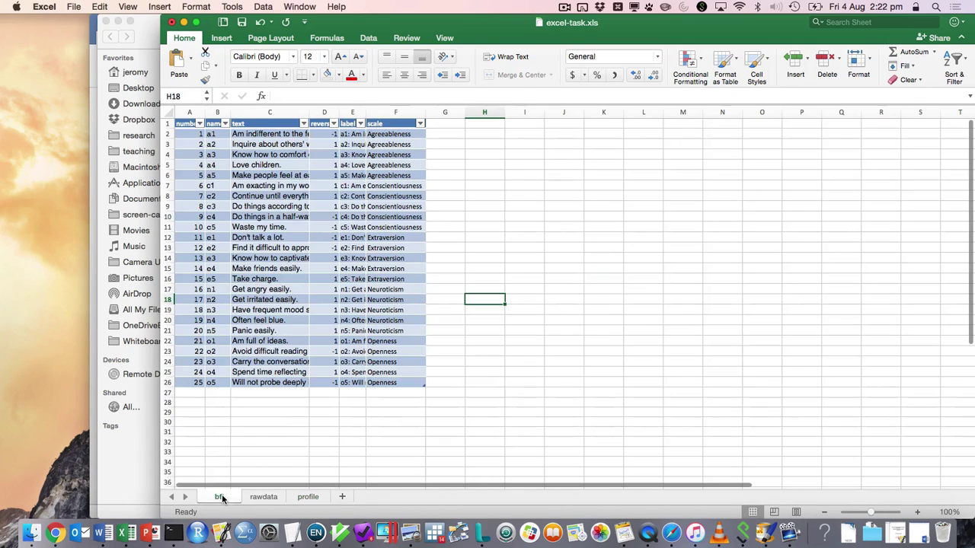
click(215, 134)
key(super+shift+Down)
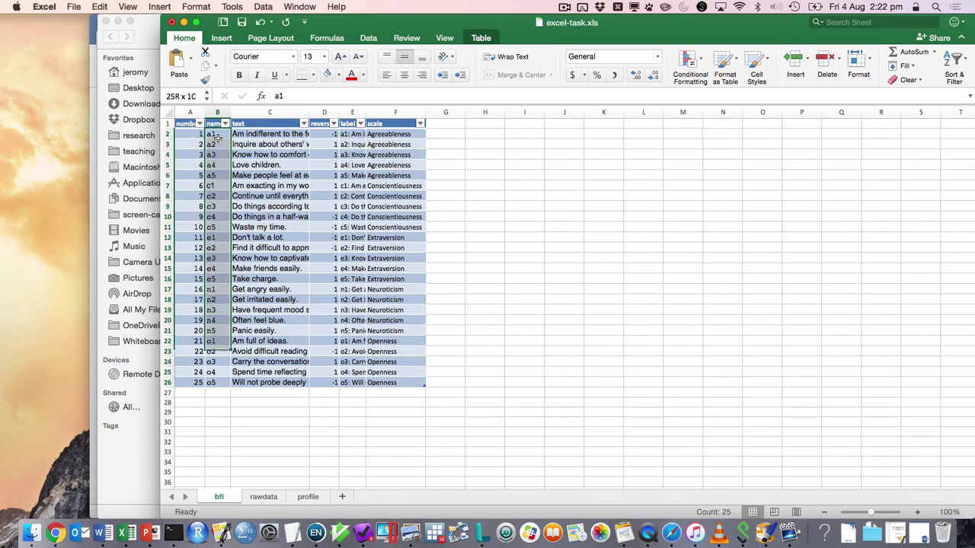
key(shift+Right)
key(super+c)
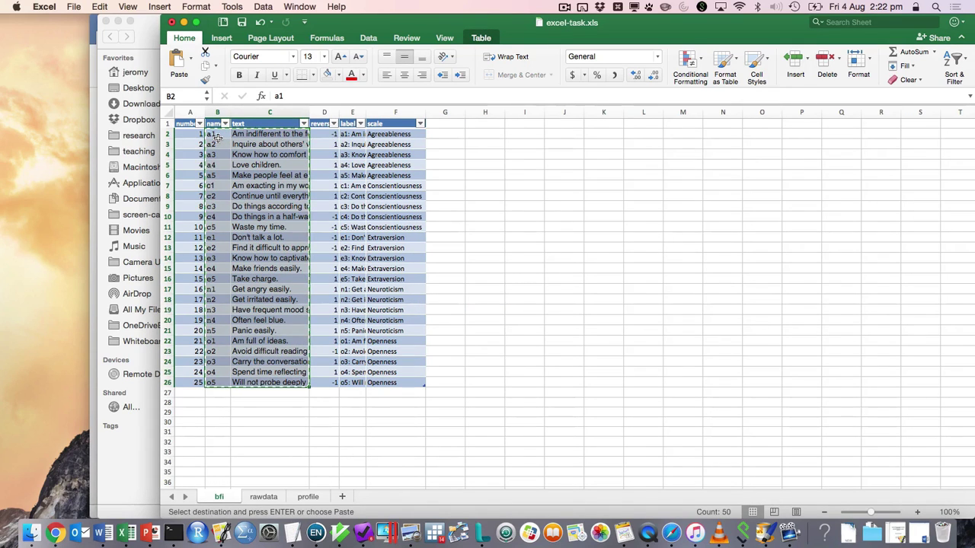
Step: Paste them into the profile sheet at A18 as values only, replacing the formatted paste
click(308, 497)
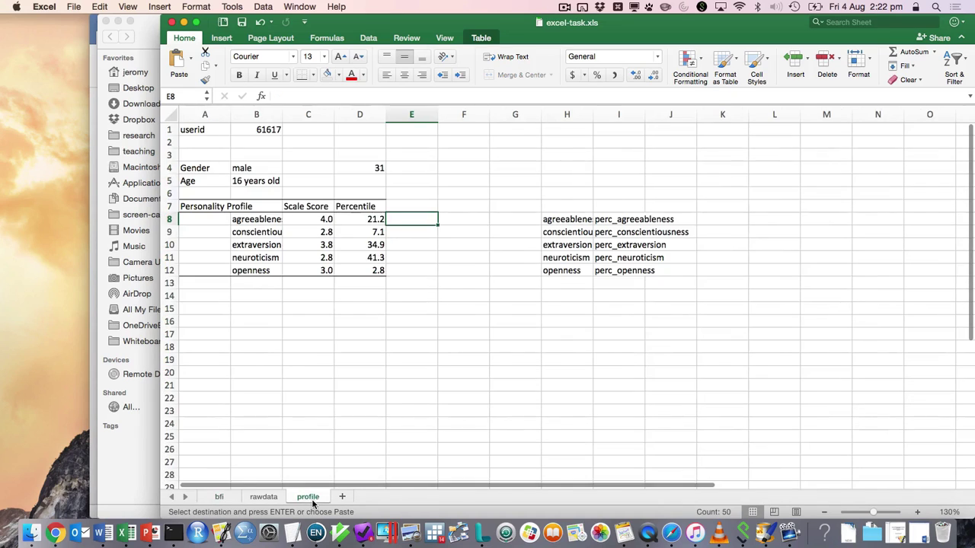
click(219, 352)
key(super+v)
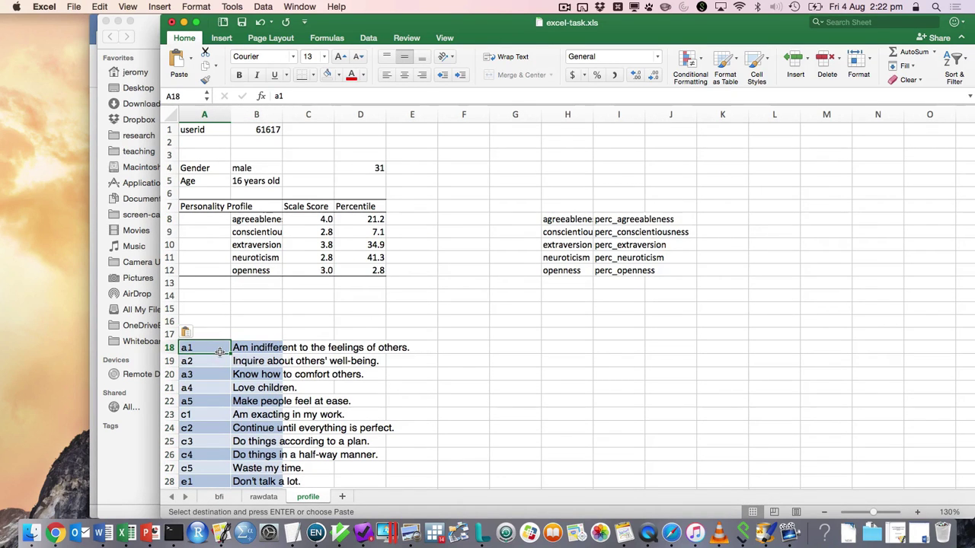
key(super+z)
key(ctrl+super+v)
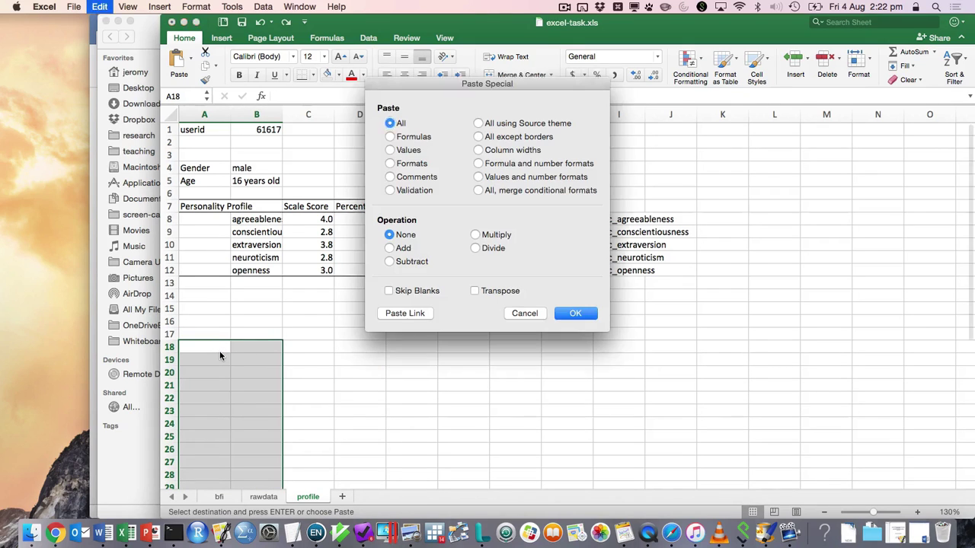
key(Down)
key(Down)
Step: Add the headings 'Text' in B17 and 'Response' in E17
key(Return)
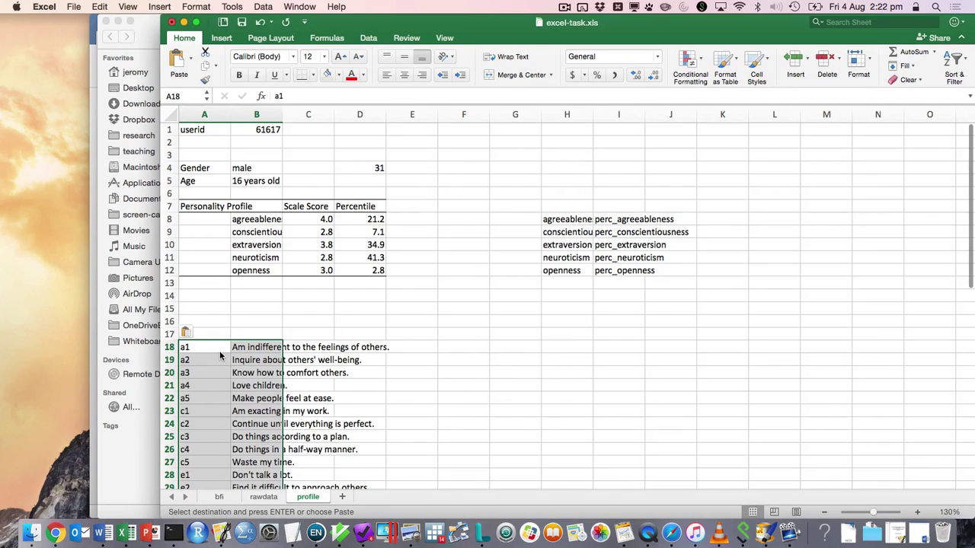
key(Right)
key(Right)
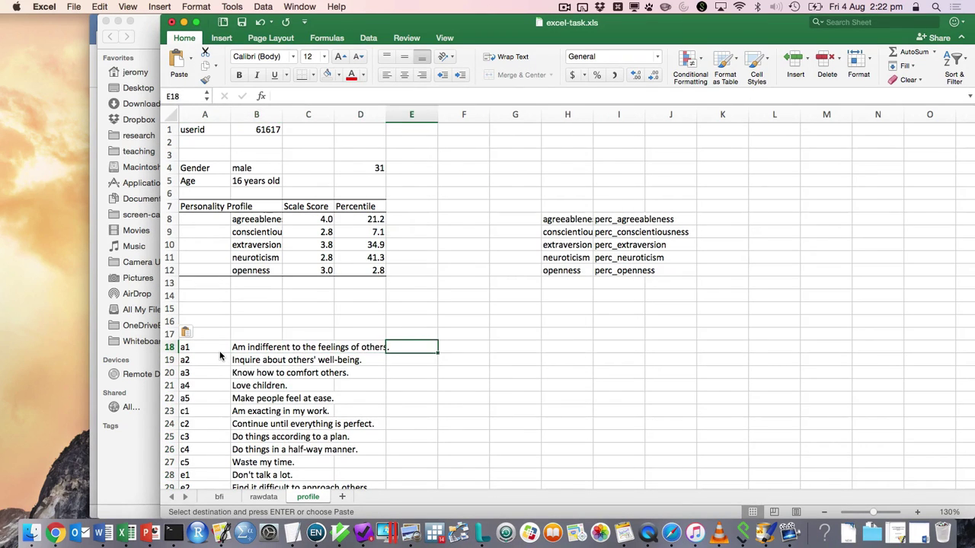
key(Up)
key(Left)
key(Left)
key(Left)
key(Left)
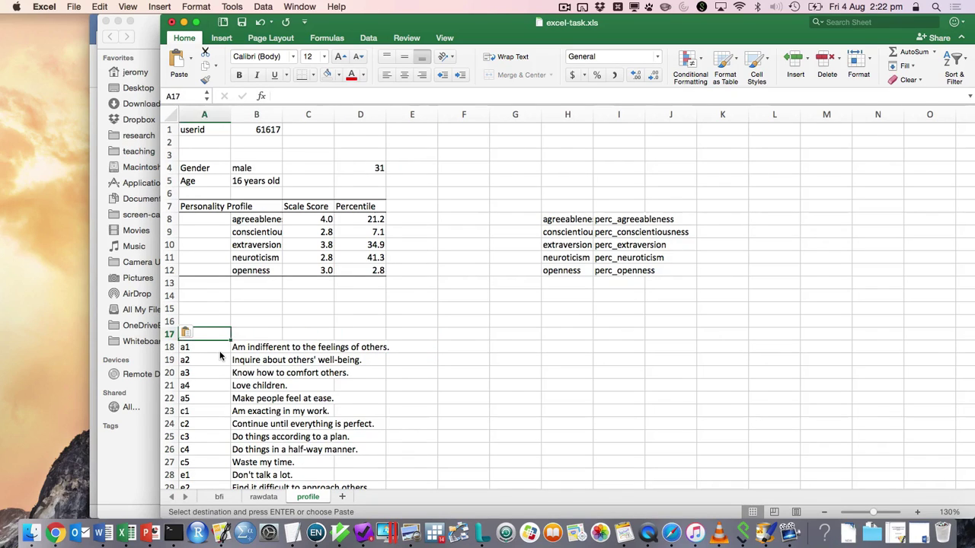
key(Right)
text(Text)
key(Right)
key(Right)
key(Right)
key(Right)
key(Left)
text(Response)
key(Return)
Step: Copy D12's VLOOKUP into E18 and change its MATCH lookup value from J18 to A18
key(Up)
key(Up)
key(Up)
key(Up)
key(Up)
key(Up)
key(Left)
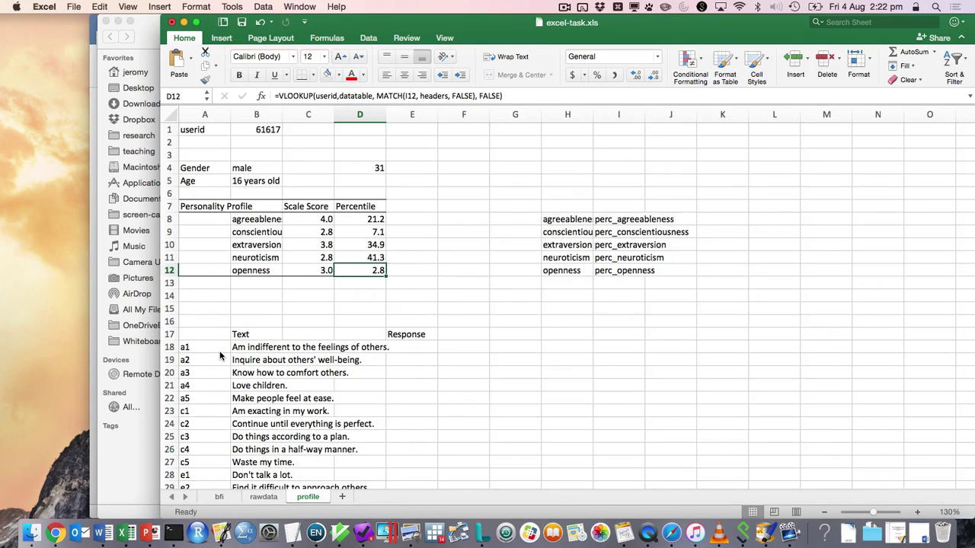
key(super+c)
key(Down)
key(Down)
key(Down)
key(Down)
key(Right)
key(Down)
key(Down)
key(super+v)
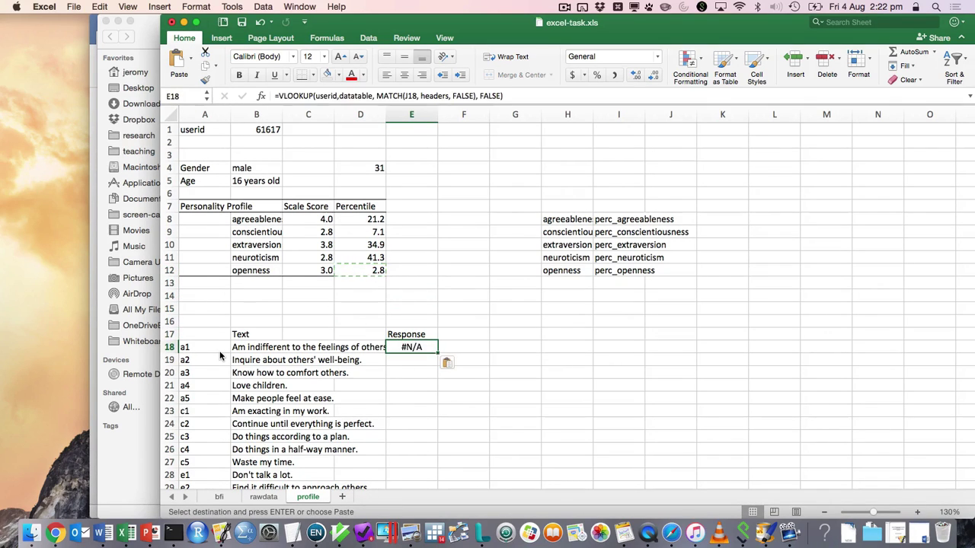
click(418, 95)
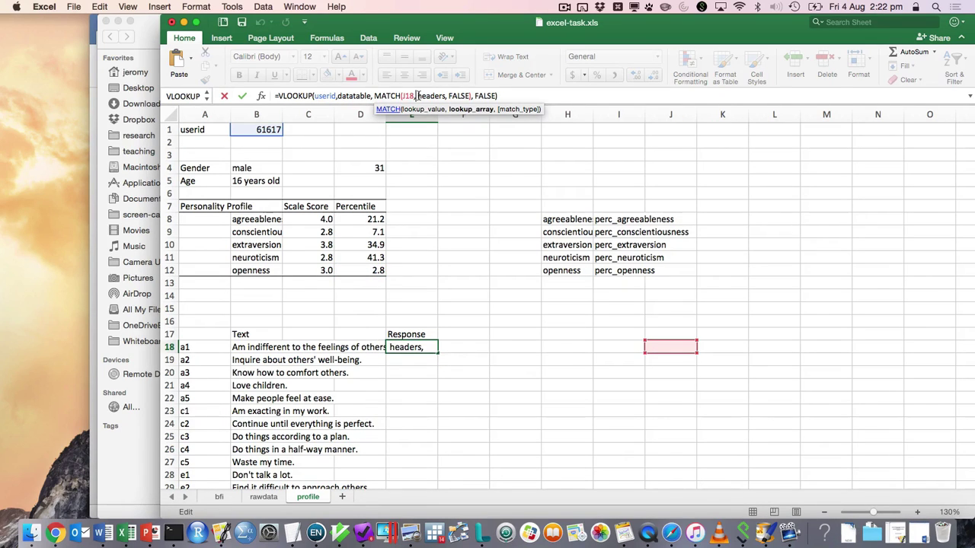
key(BackSpace)
key(BackSpace)
key(BackSpace)
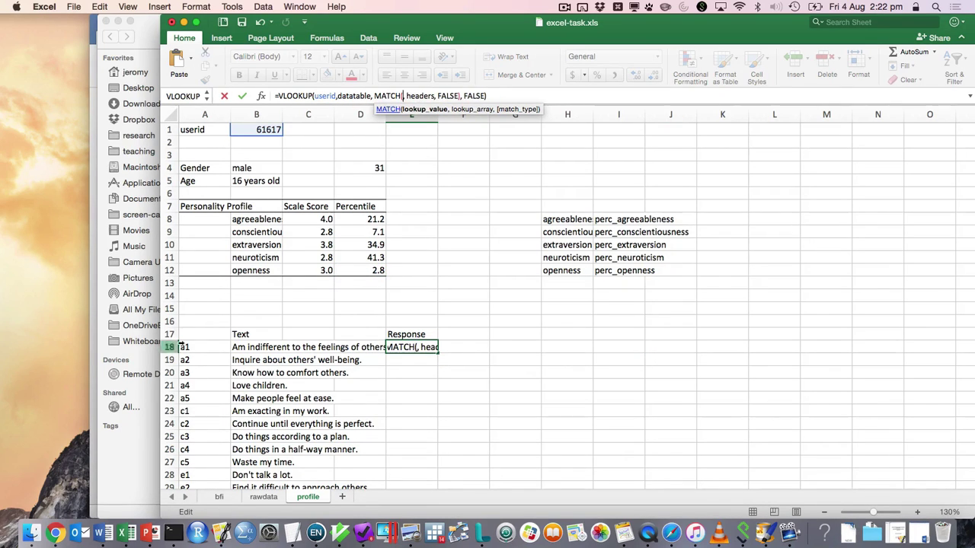
click(190, 348)
key(Return)
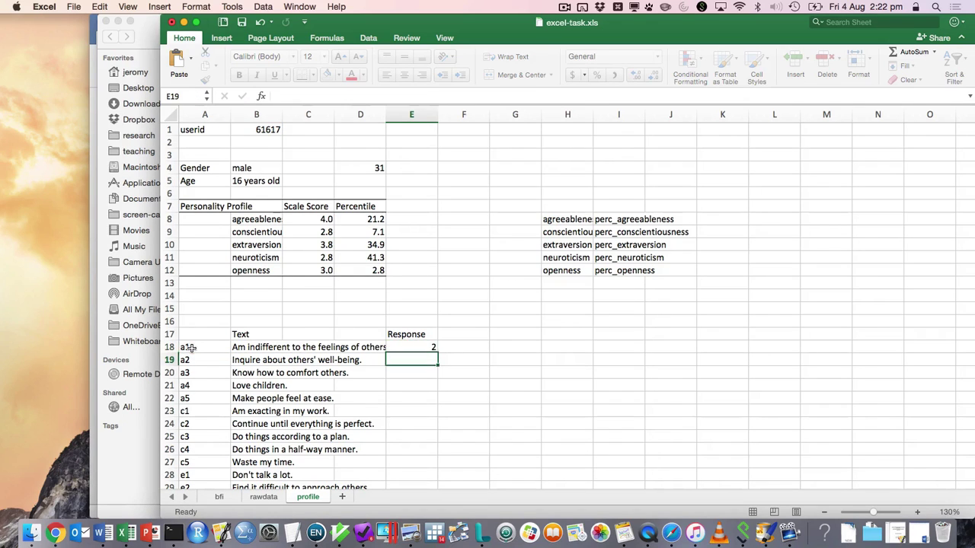
Step: Copy the E18 response formula and select the Response cells below it
key(Up)
key(super+c)
key(Down)
key(shift+Down)
key(shift+Down)
key(shift+Down)
key(shift+Down)
key(shift+Down)
key(shift+Down)
key(shift+Down)
key(shift+Down)
key(shift+Down)
key(shift+Down)
key(shift+Down)
key(shift+Down)
key(shift+Down)
key(shift+Down)
key(shift+Down)
key(shift+Down)
key(shift+Down)
key(shift+Down)
key(shift+Down)
key(shift+Down)
key(shift+Down)
key(shift+Down)
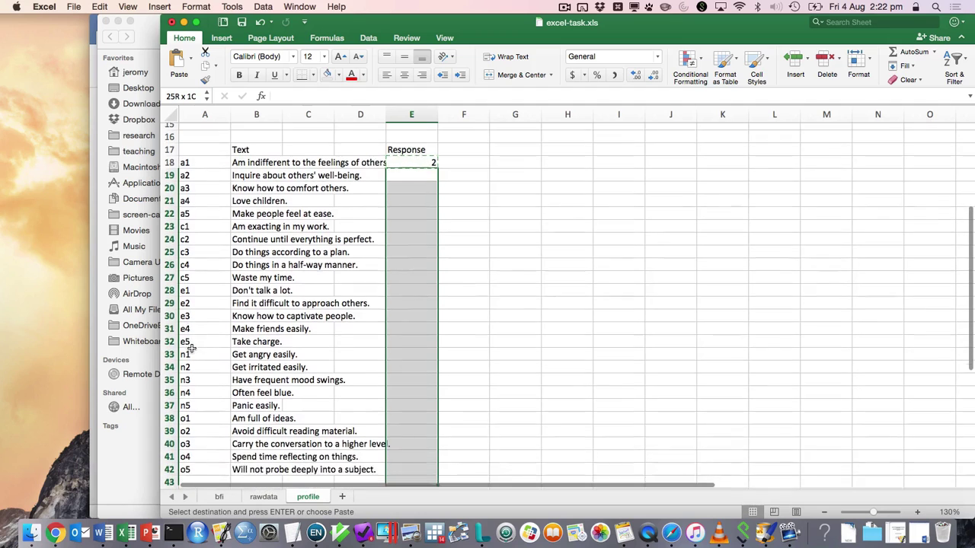
Step: Paste the response formula down E19:E42 so all 25 items show answers, o5 returning 3
scroll(190, 347, down, 3)
key(super+v)
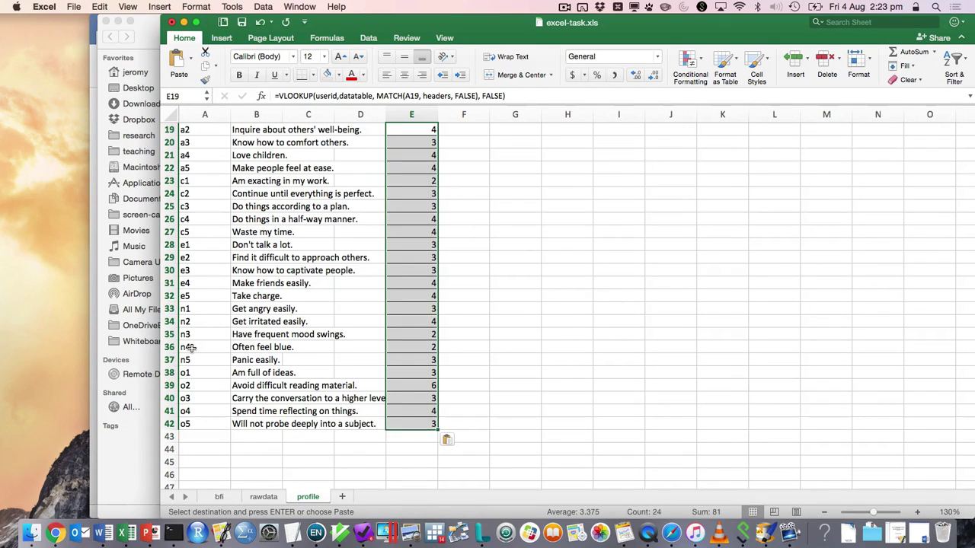
key(Up)
key(Up)
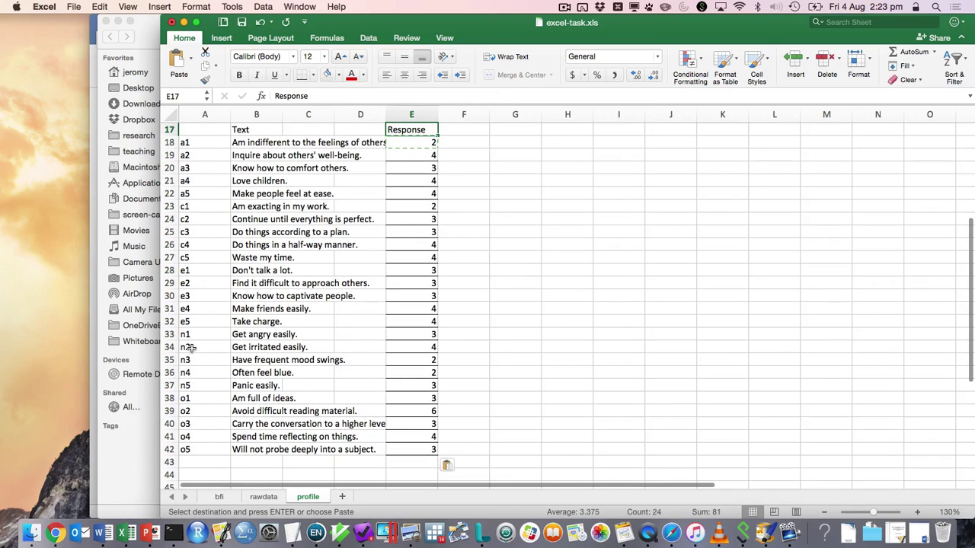
key(Down)
key(Down)
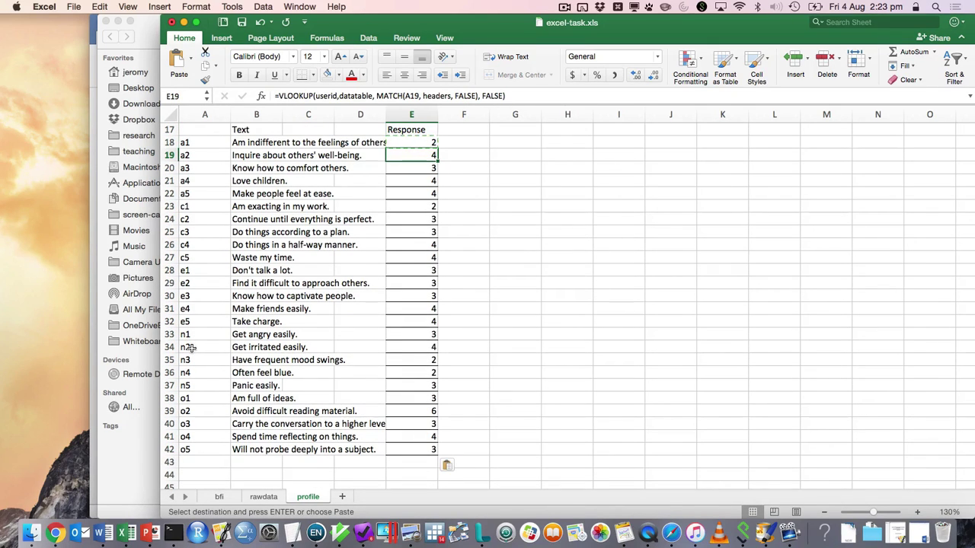
key(Escape)
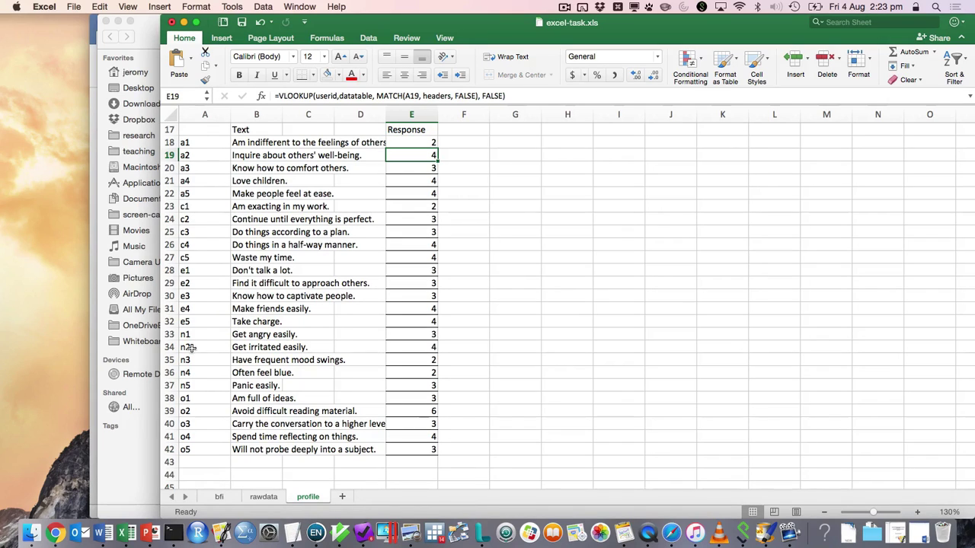
key(Up)
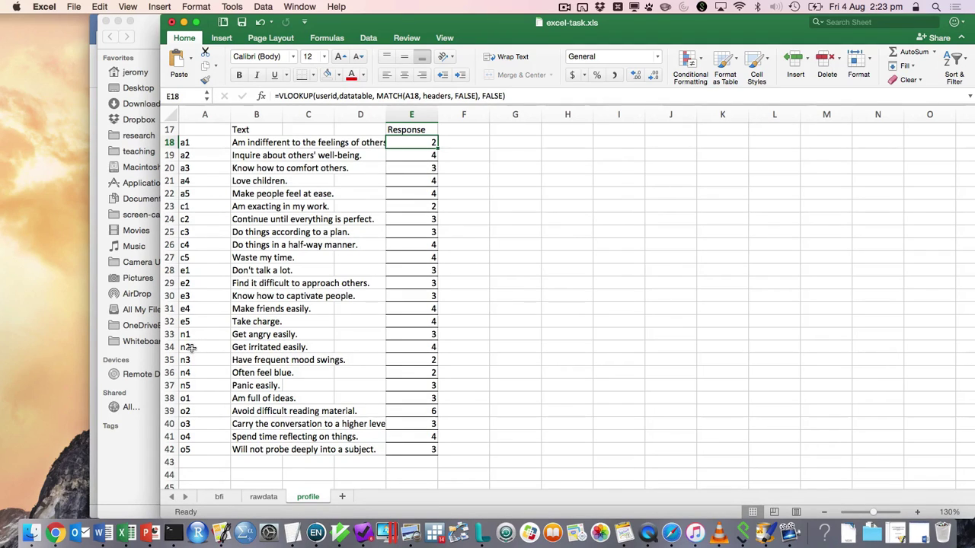
Step: Select the item table's header row A17:E17
key(Up)
key(Up)
key(Down)
key(shift+Left)
key(shift+Left)
key(shift+Left)
key(shift+Left)
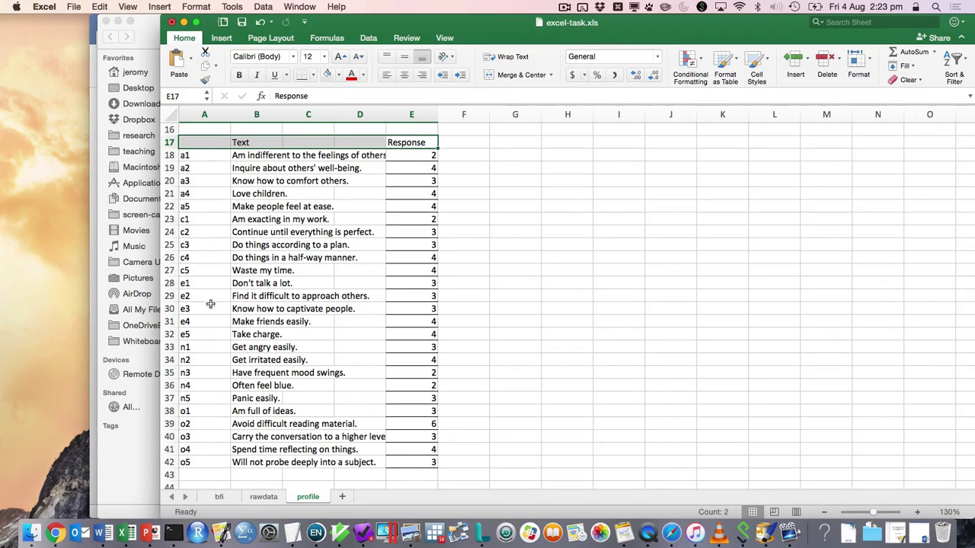
Step: Give the header row A17:E17 a top border
click(313, 74)
click(329, 122)
scroll(305, 197, up, 5)
Step: Switch the B1 user ID through 61618, 61620, 61629 and finally 61633
click(267, 134)
click(285, 132)
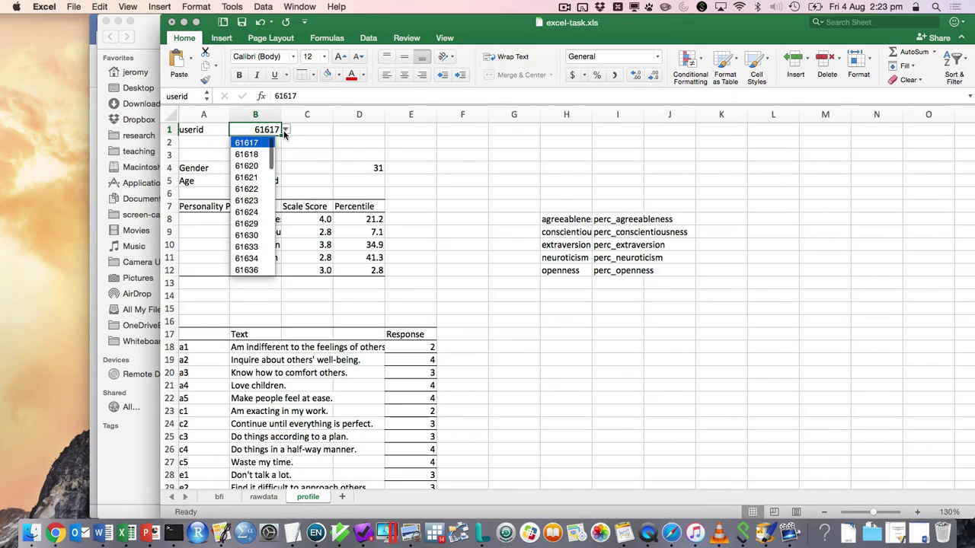
click(257, 153)
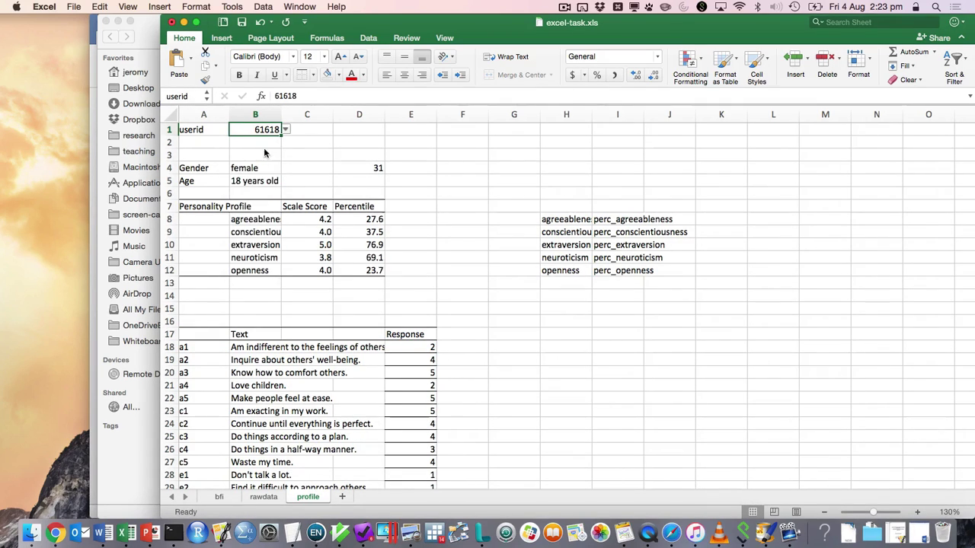
click(285, 131)
click(260, 168)
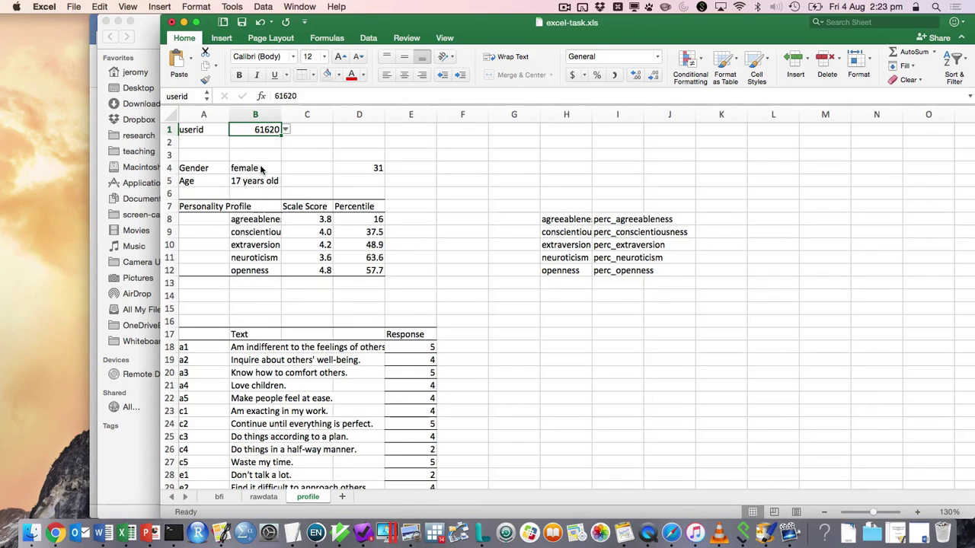
click(284, 131)
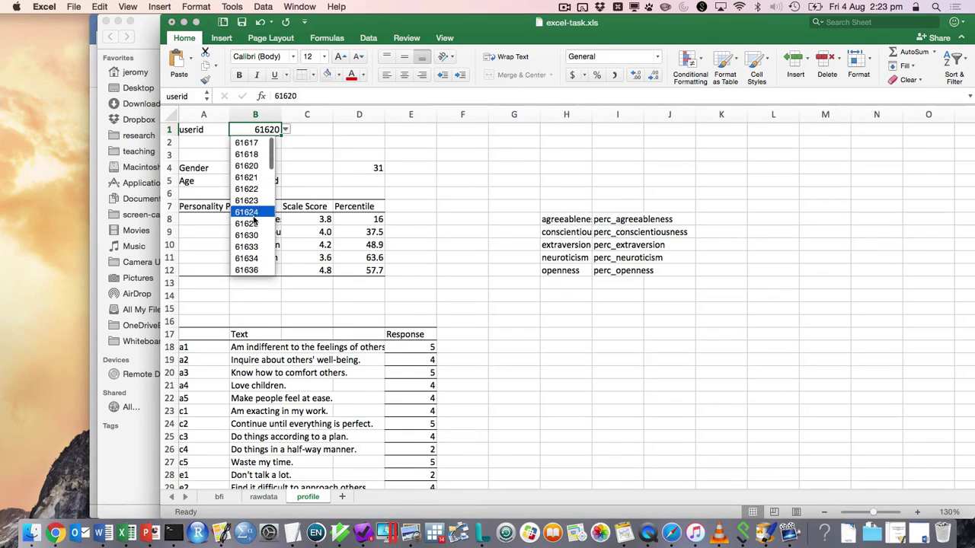
click(254, 222)
click(286, 131)
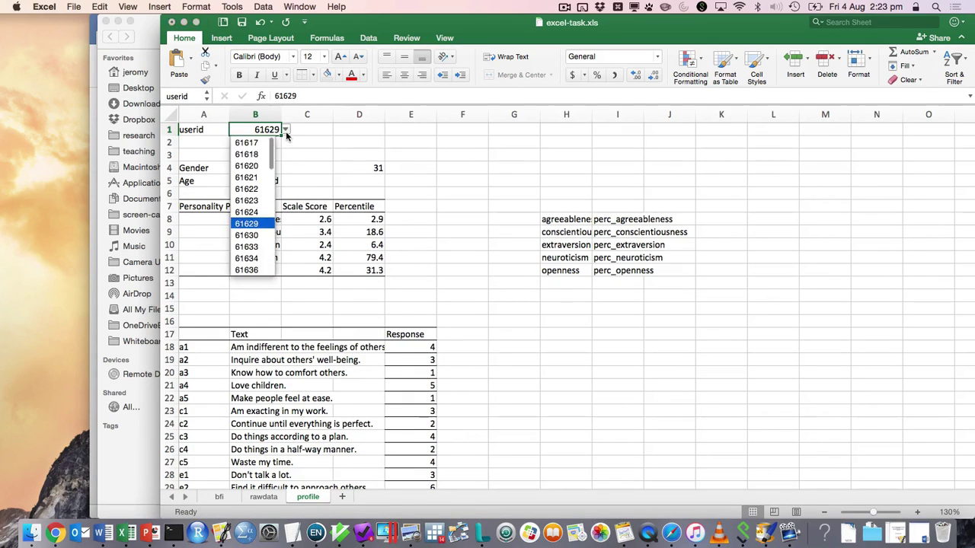
click(247, 247)
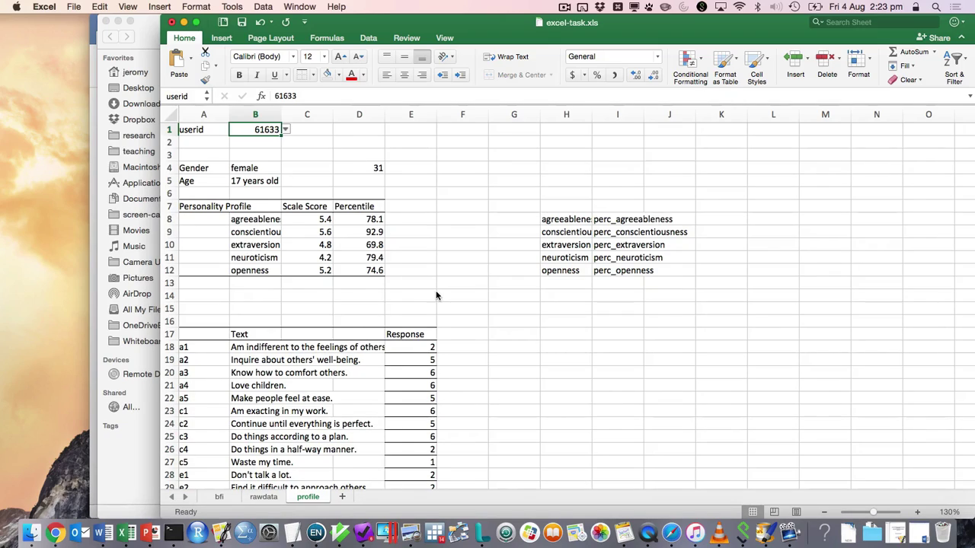
scroll(436, 294, down, 5)
scroll(437, 294, up, 4)
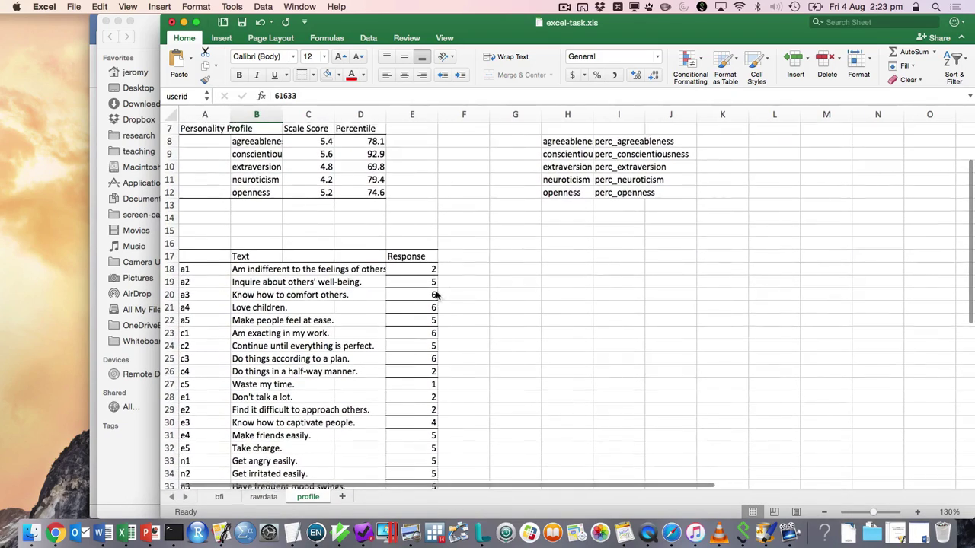